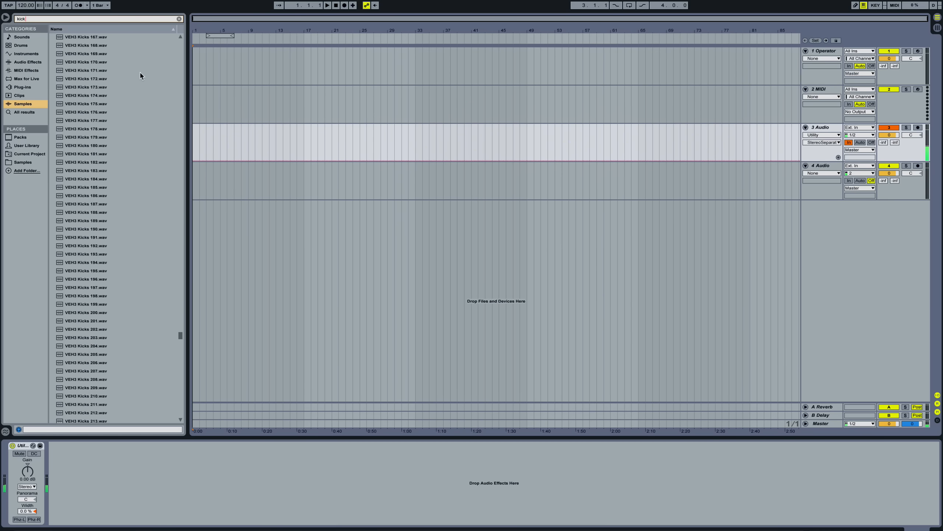
Look through the kick samples in the search results and view the Operator track's device
scroll(141, 76, down, 15)
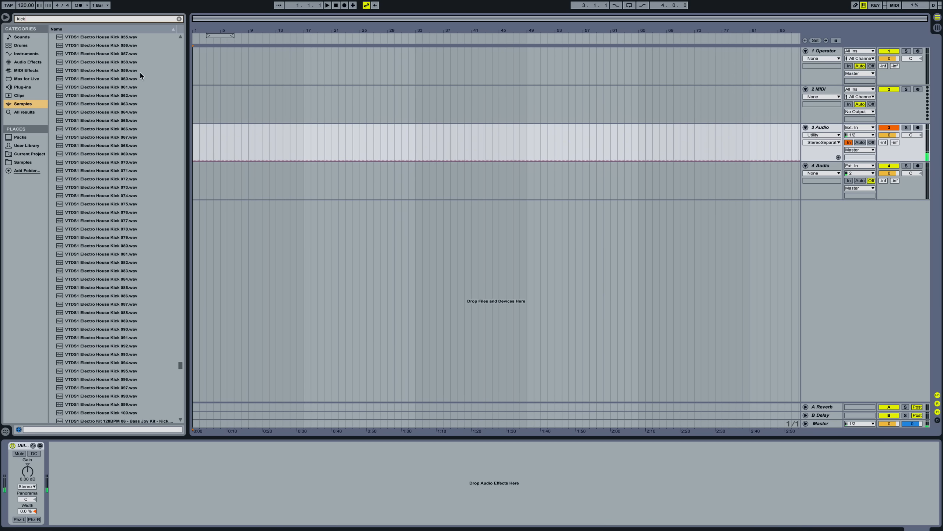
scroll(140, 75, down, 15)
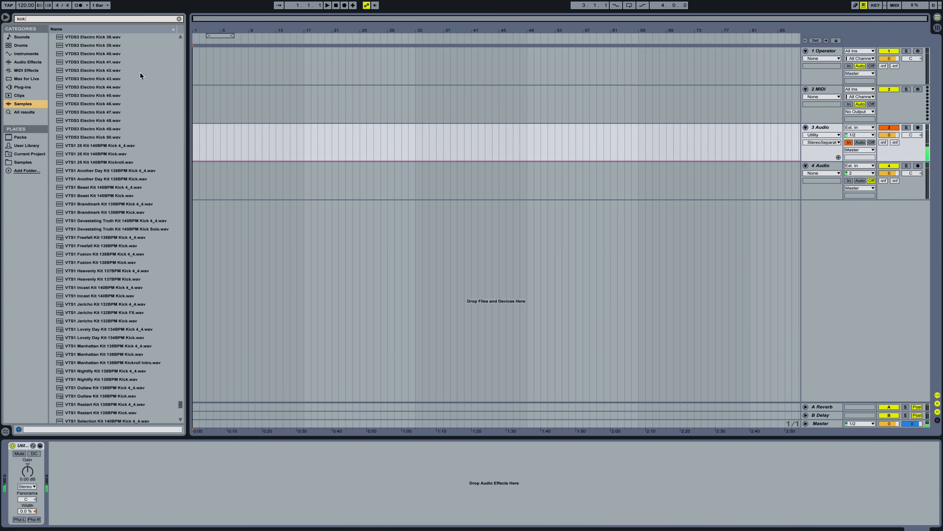
scroll(141, 75, up, 15)
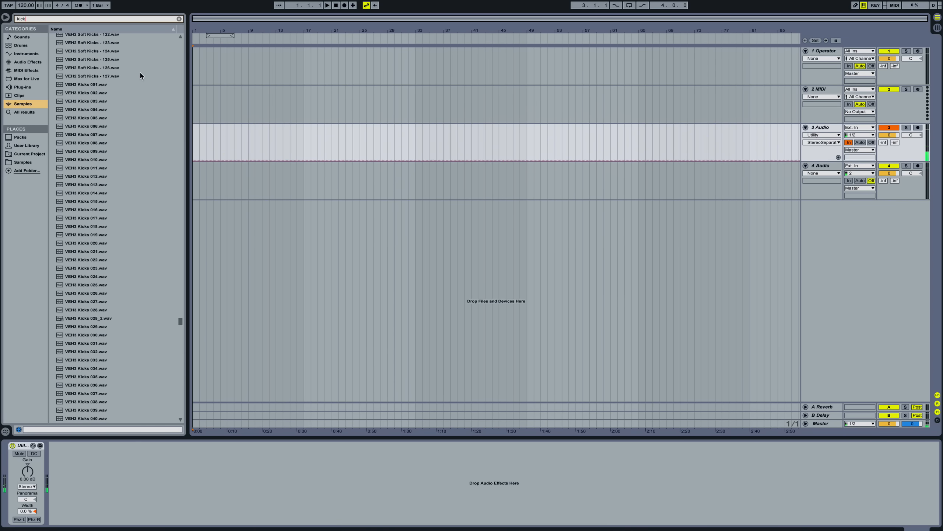
scroll(140, 75, up, 20)
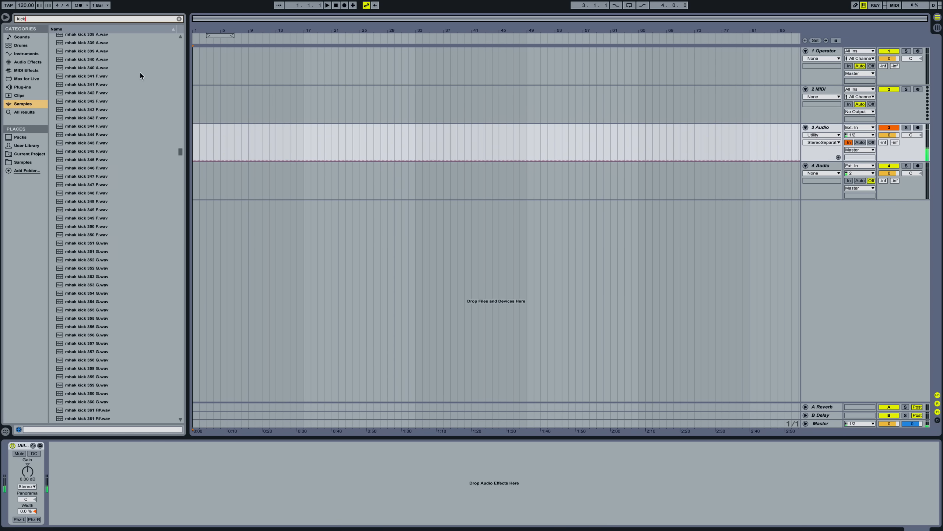
scroll(140, 76, up, 20)
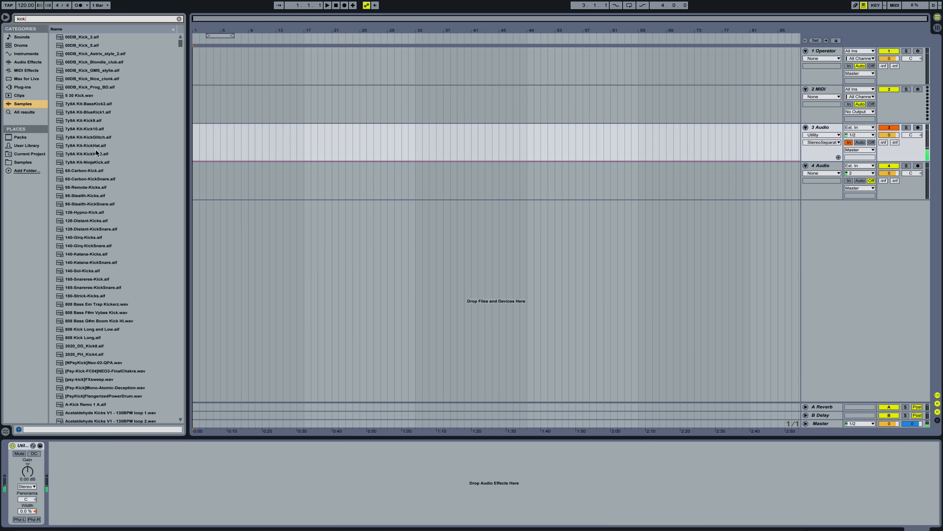
scroll(105, 242, down, 8)
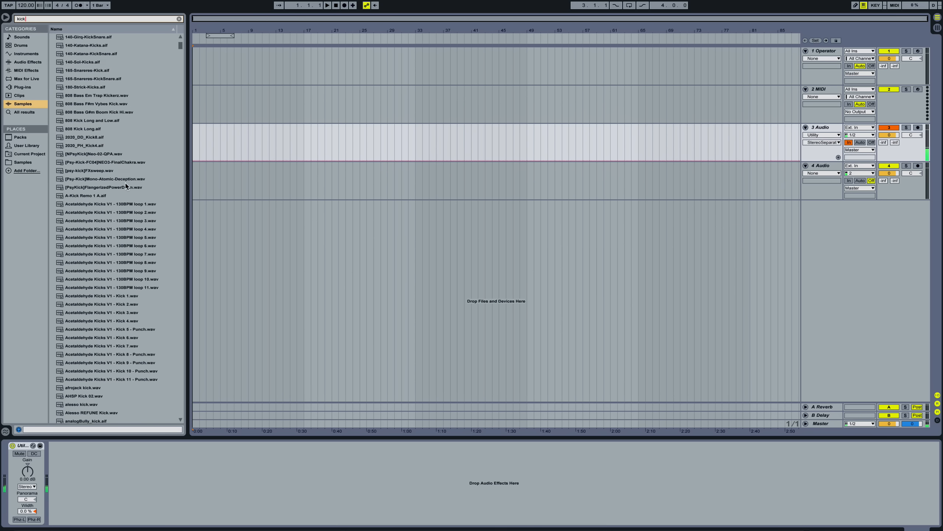
scroll(122, 204, down, 15)
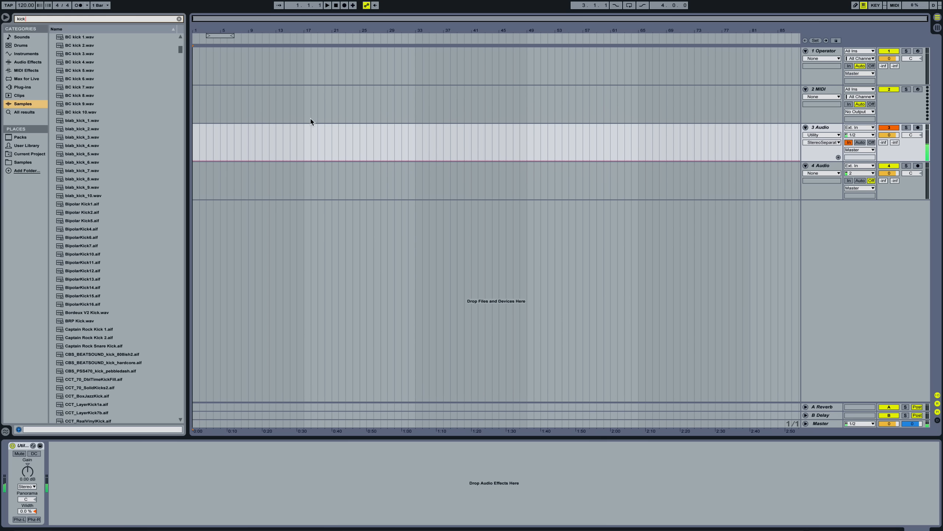
click(831, 50)
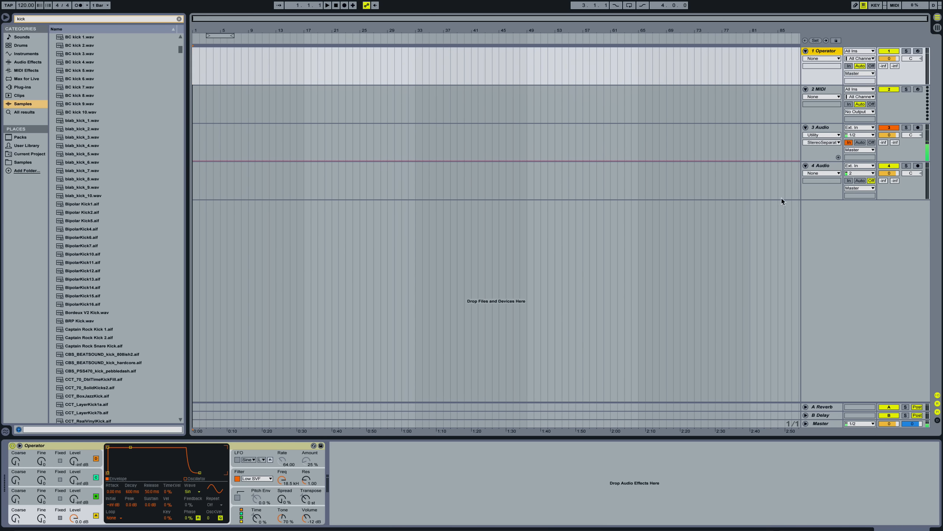
Record the external input onto the 3 Audio track, disarm it, turn its monitoring off and stop the transport
click(825, 128)
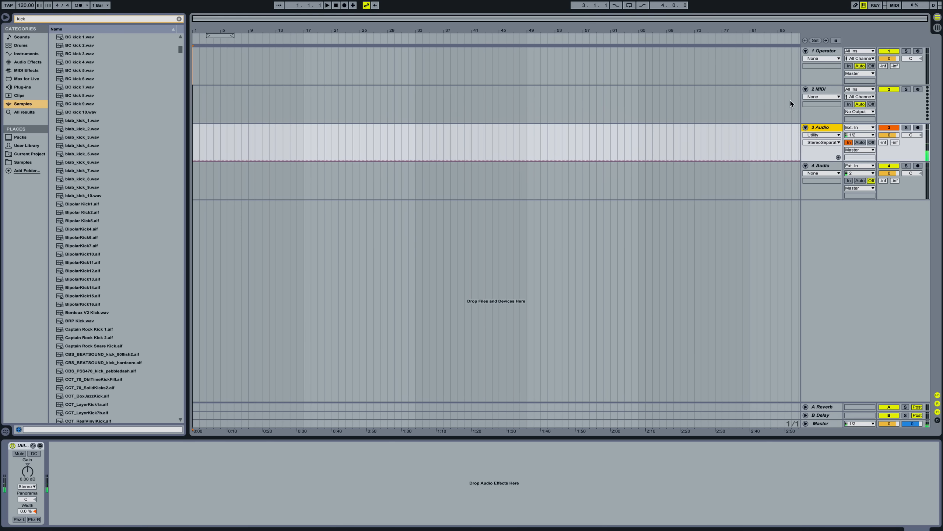
click(345, 6)
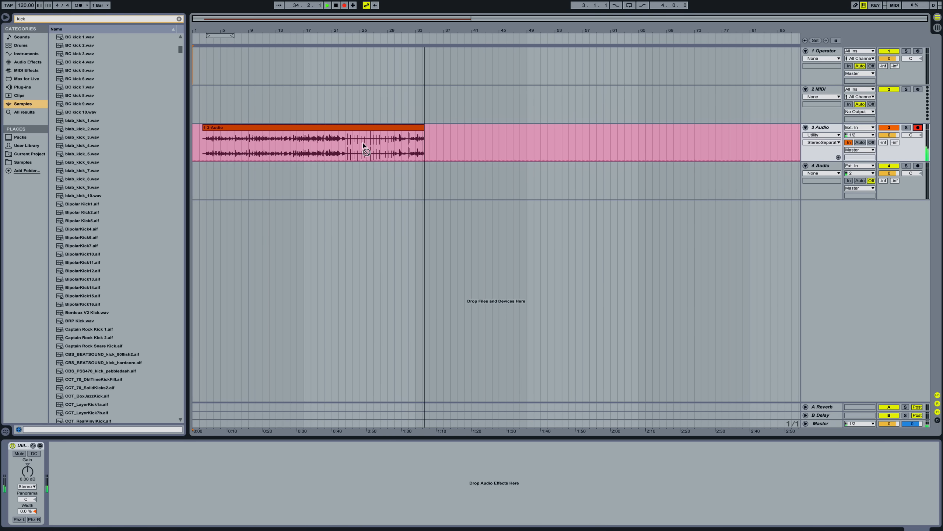
click(918, 127)
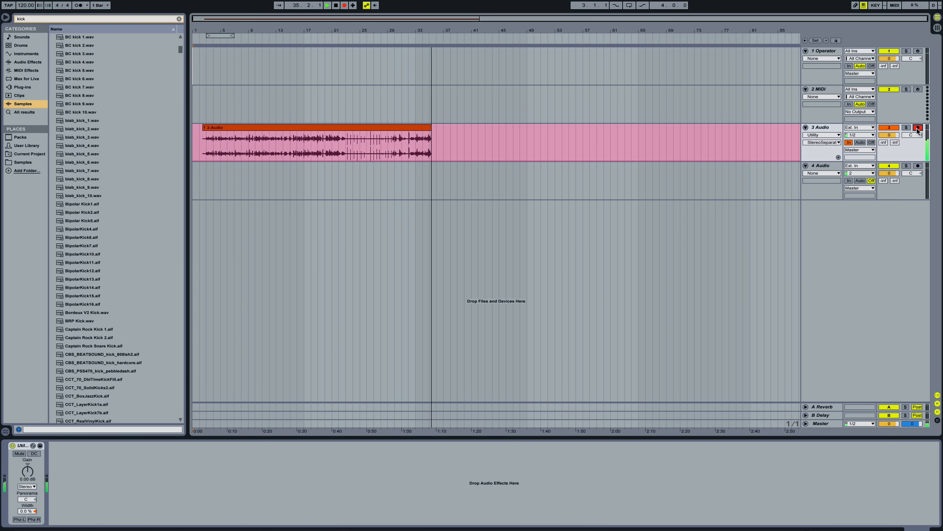
click(871, 143)
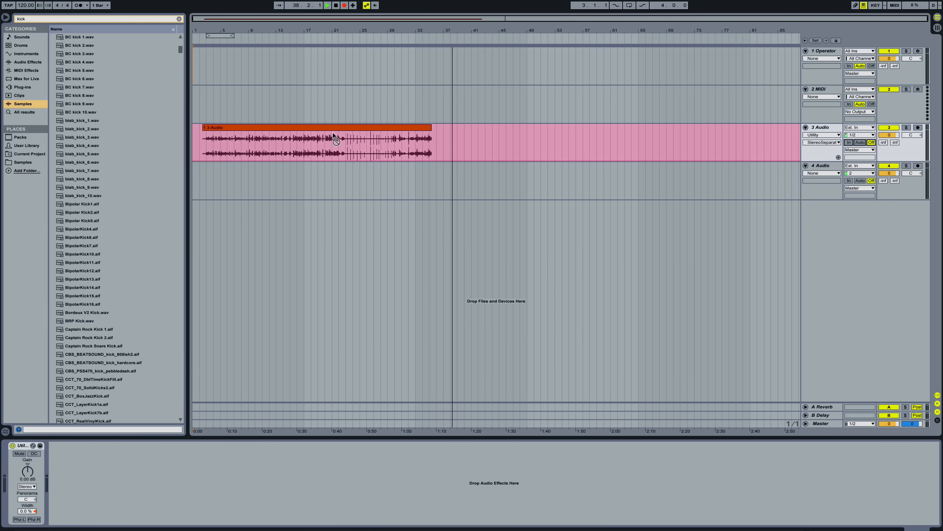
key(space)
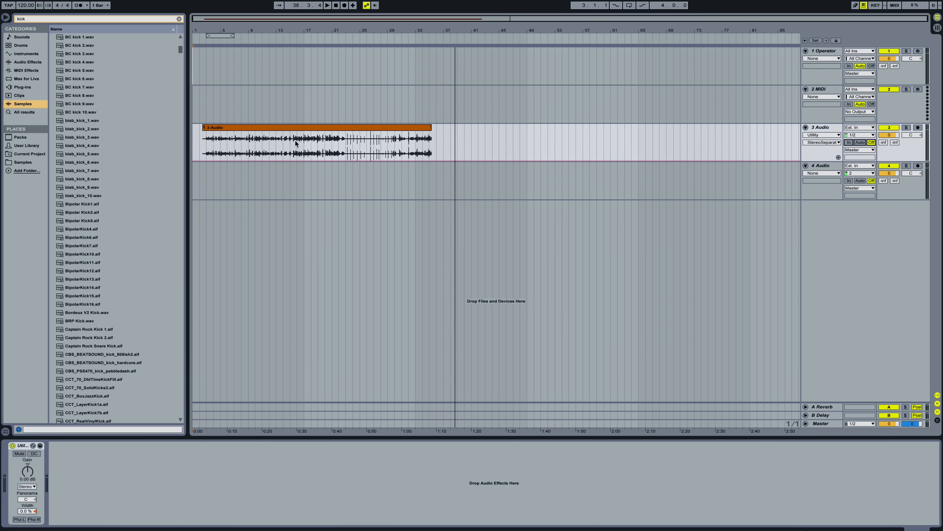
Split the recorded clip at bars 23 and 29, and delete the audio before and after that range
click(345, 150)
key(ctrl+e)
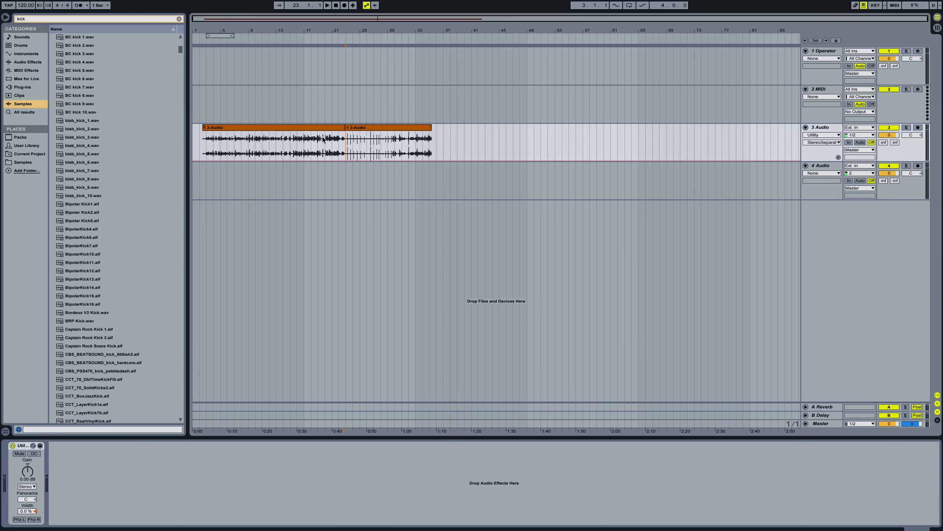
click(322, 130)
key(Delete)
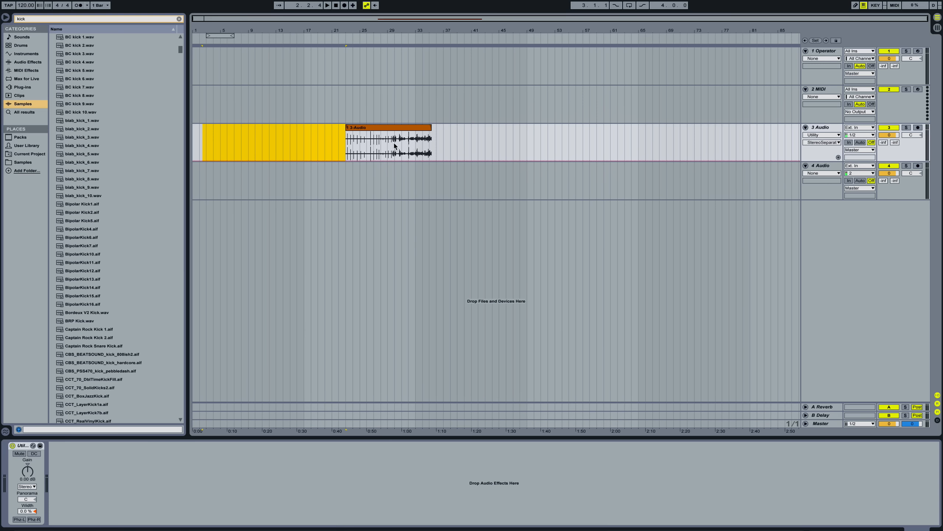
click(390, 145)
key(ctrl+e)
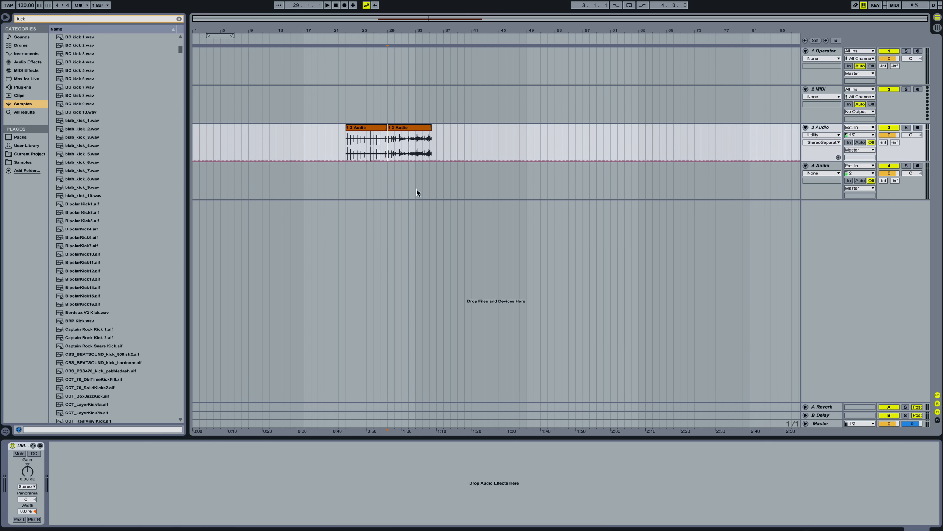
click(406, 130)
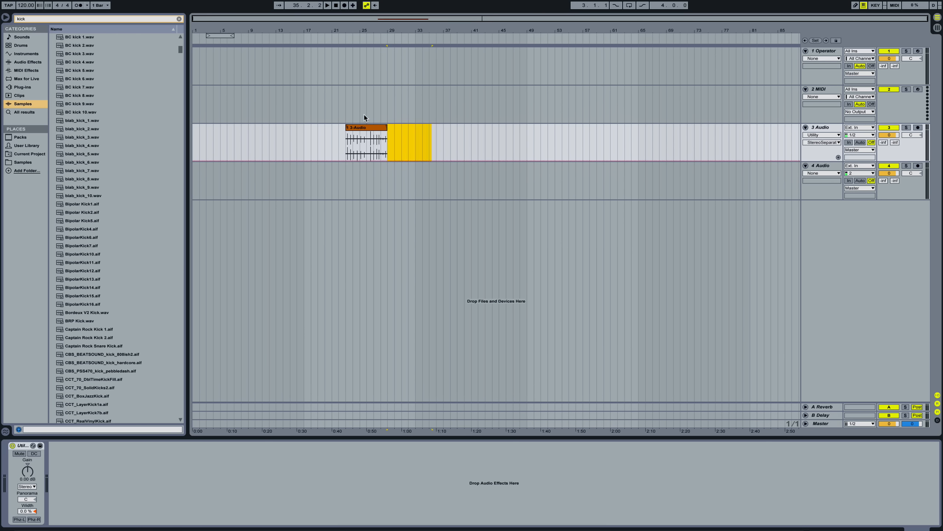
Play the remaining clip from its start and split it on both sides of the third hit, just before 24.2
mouse_move(361, 18)
mouse_down()
mouse_move(366, 71)
mouse_move(378, 71)
mouse_up()
click(218, 142)
key(space)
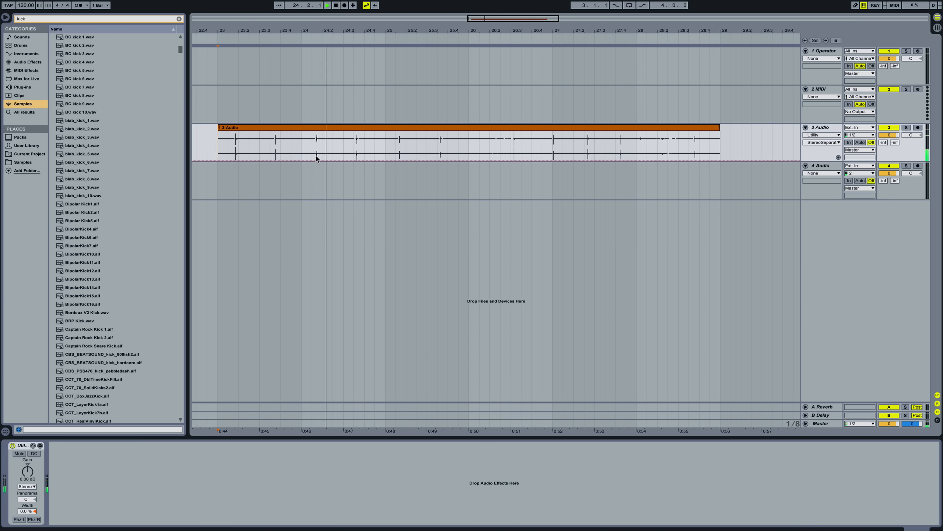
click(312, 143)
key(ctrl+e)
click(322, 143)
key(ctrl+e)
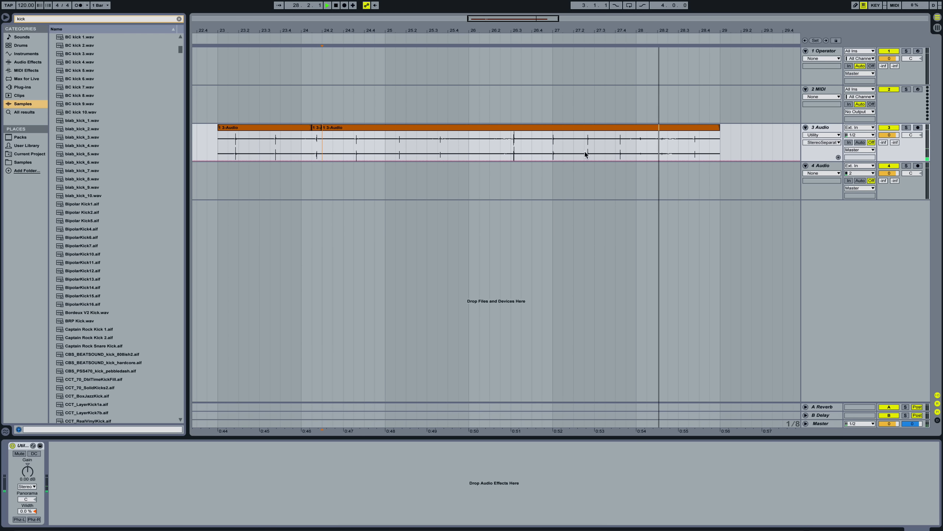
Split the clip on both sides of the hit at bar 27 and delete everything after it
click(543, 140)
key(ctrl+e)
click(563, 147)
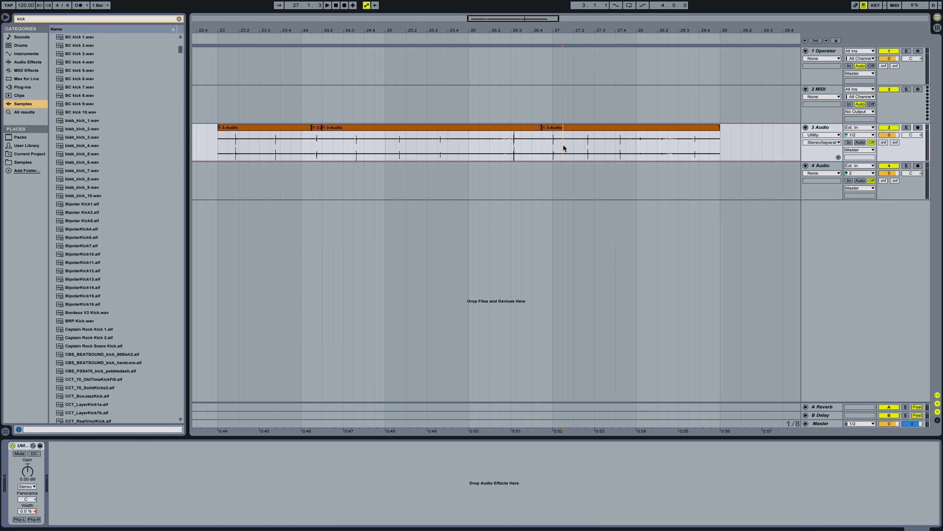
click(587, 130)
key(Delete)
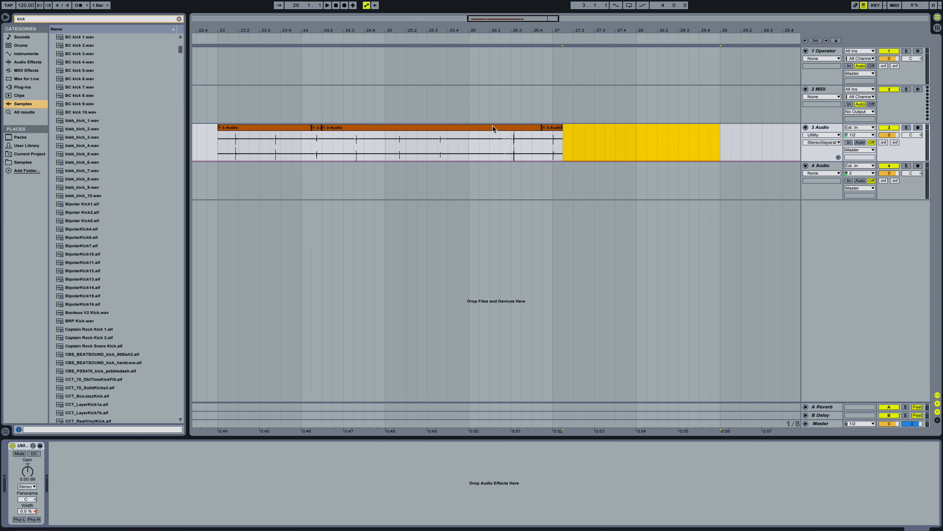
Delete the leftover audio between and before the two isolated hits
click(497, 130)
key(Delete)
click(271, 129)
key(Delete)
click(410, 136)
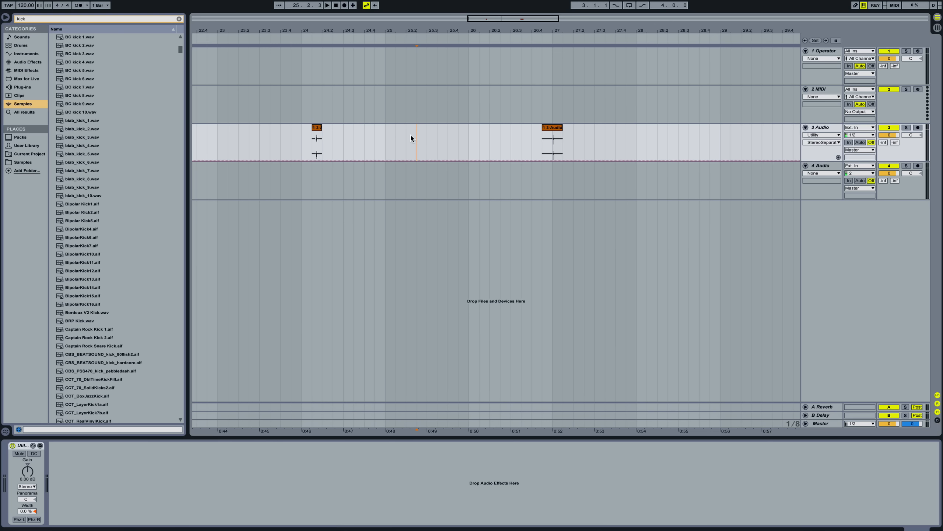
Move the shorter hit to the 4 Audio track and align the starts of both hit clips at bar 27
click(553, 147)
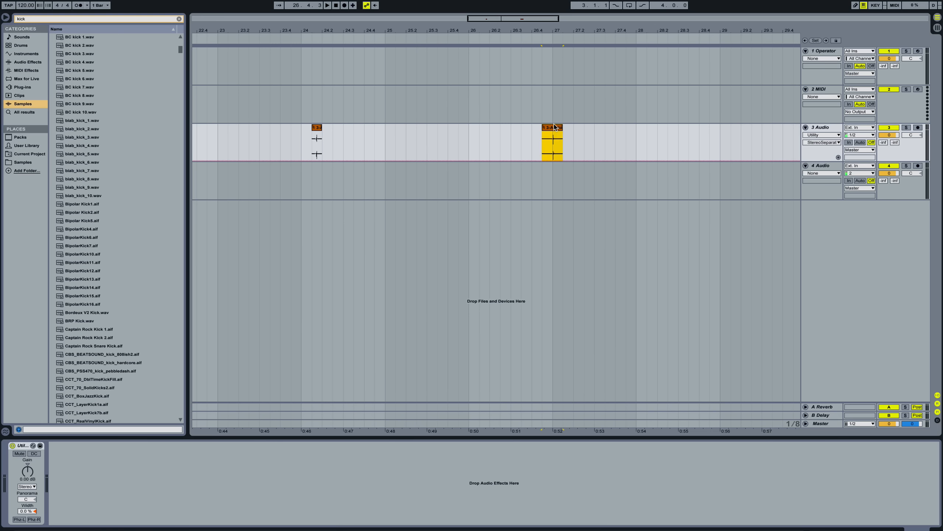
drag(317, 129, 553, 192)
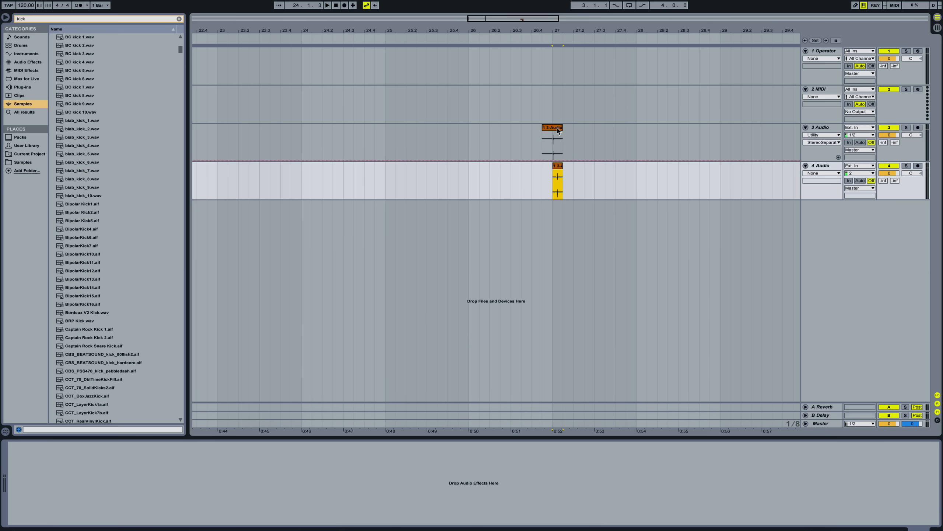
drag(557, 129, 565, 130)
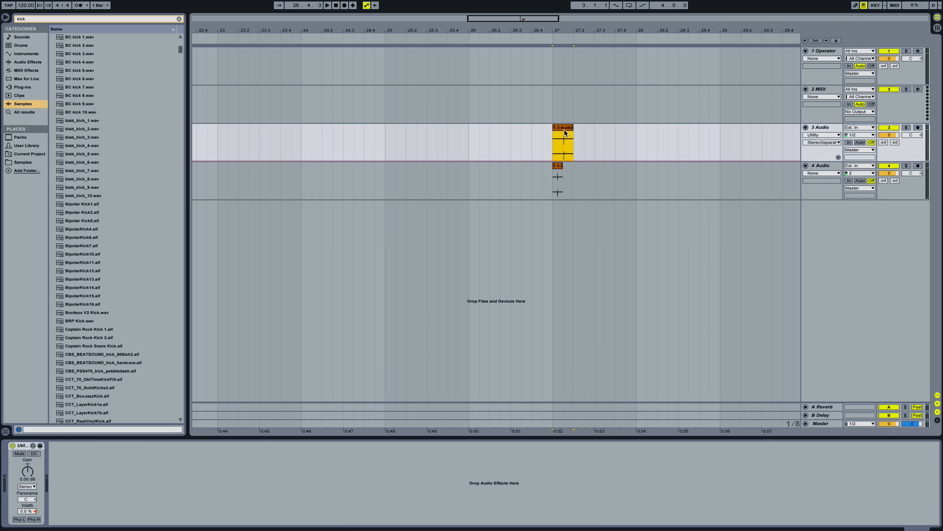
Consolidate the hit clips on the 3 Audio and 4 Audio tracks into separate samples
double_click(561, 127)
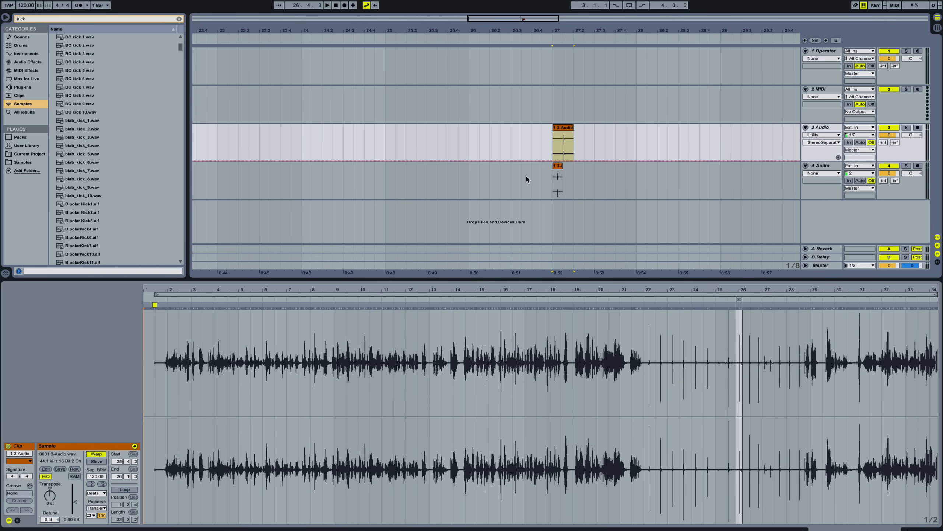
click(566, 130)
key(ctrl+j)
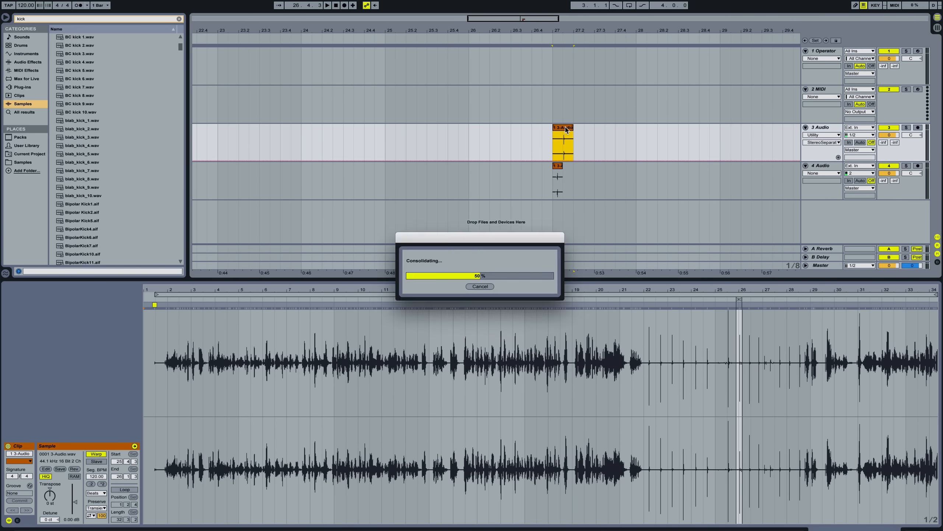
click(558, 168)
key(ctrl+j)
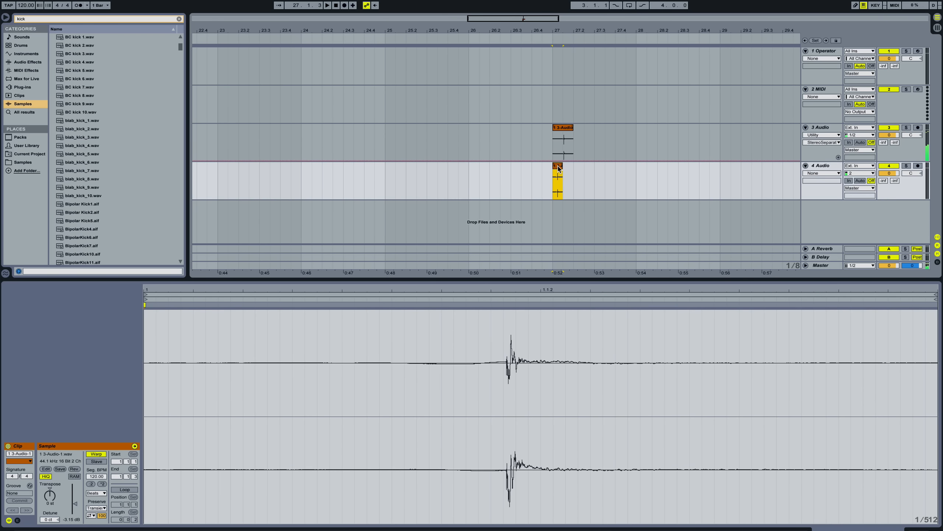
Move the start and loop-start markers of the 3 Audio clip to just before its transient
double_click(567, 125)
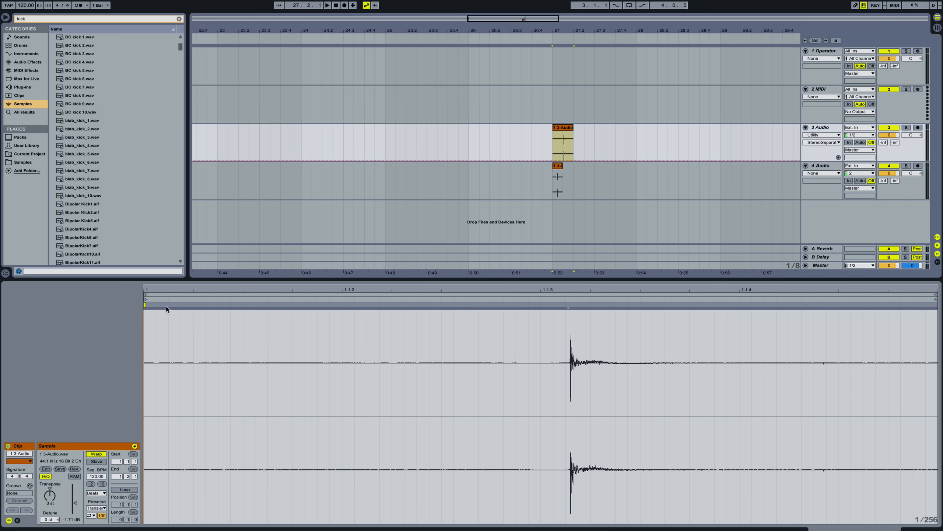
mouse_move(146, 299)
mouse_down()
mouse_move(589, 294)
mouse_move(561, 291)
mouse_up()
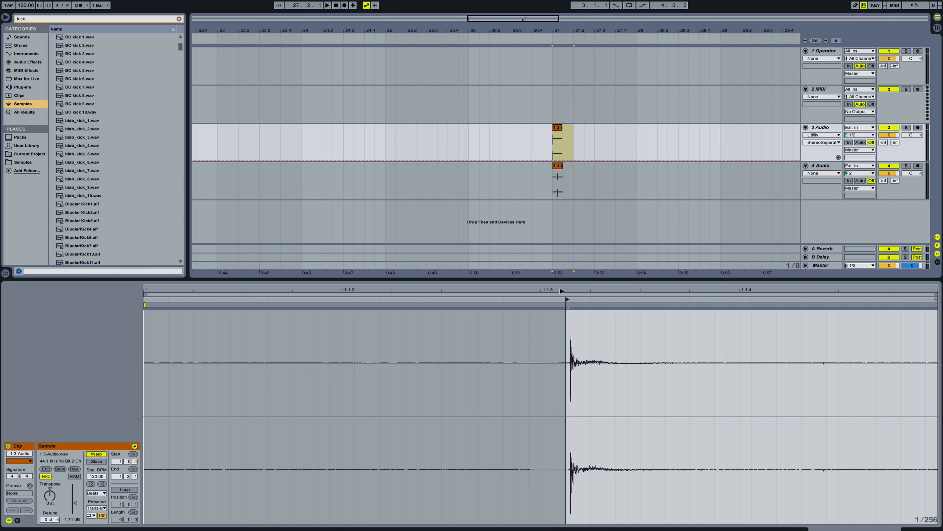
mouse_move(145, 295)
mouse_down()
mouse_move(586, 266)
mouse_move(564, 268)
mouse_move(576, 392)
mouse_up()
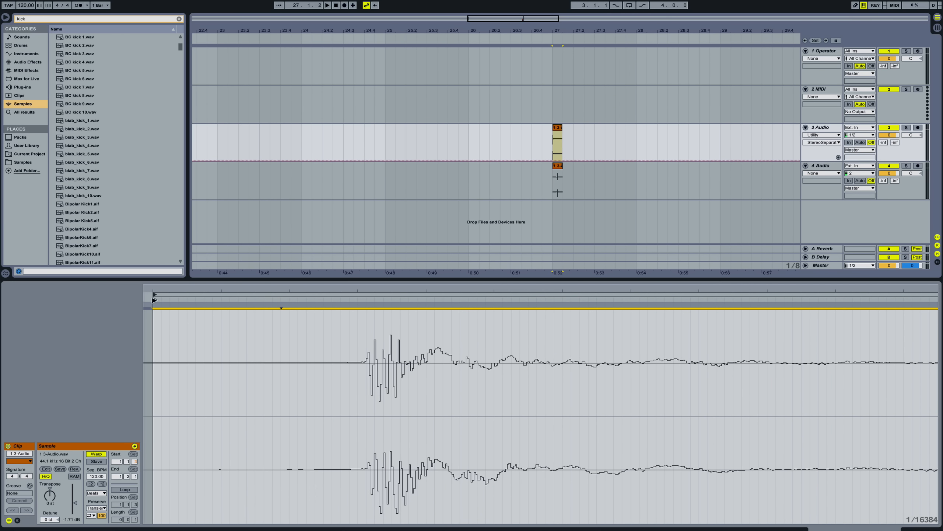
drag(153, 300, 363, 301)
drag(154, 294, 367, 293)
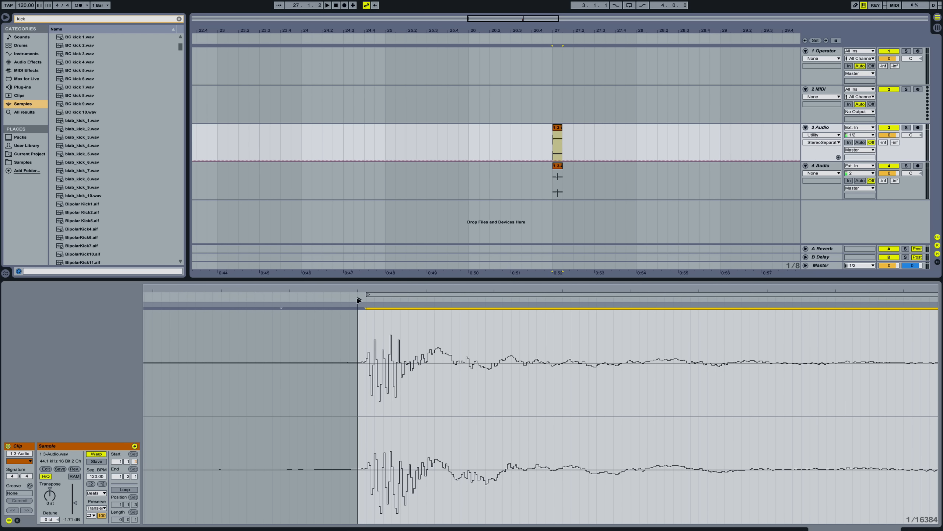
Move the start and loop-start markers of the 4 Audio clip to just before its transient
click(559, 166)
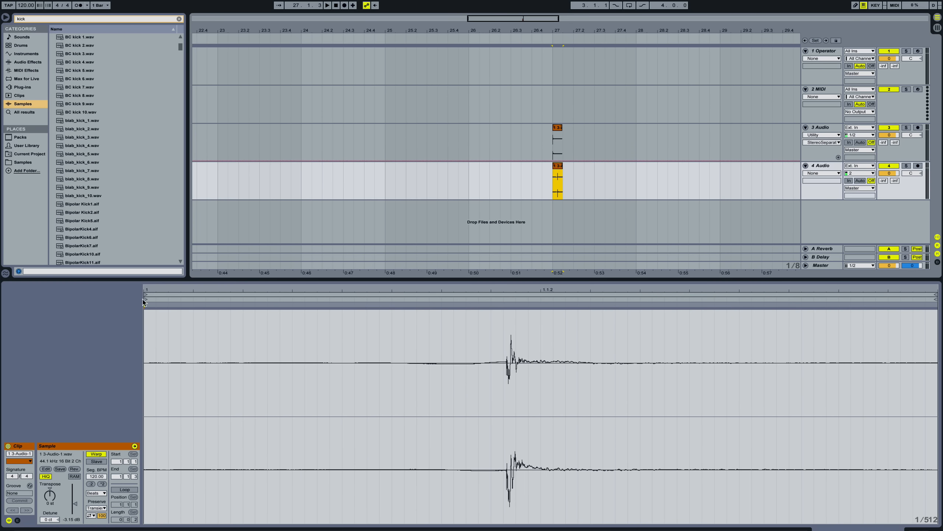
drag(193, 295, 504, 269)
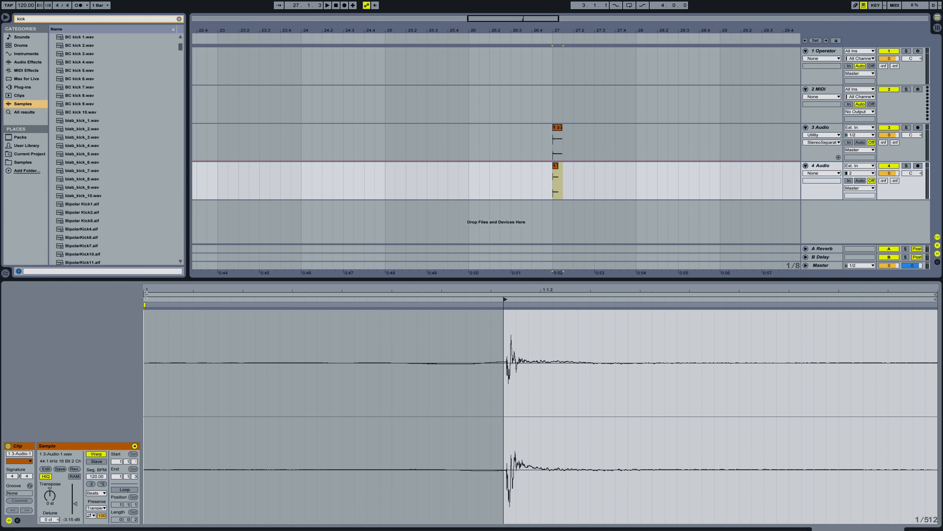
drag(146, 294, 506, 251)
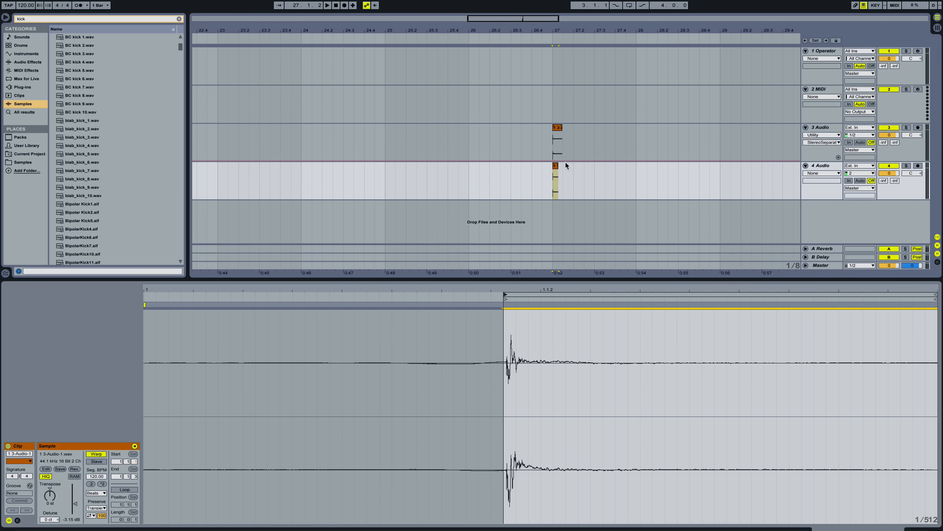
Play back the trimmed hits, starting from the 4 Audio clip at bar 27
click(556, 167)
key(space)
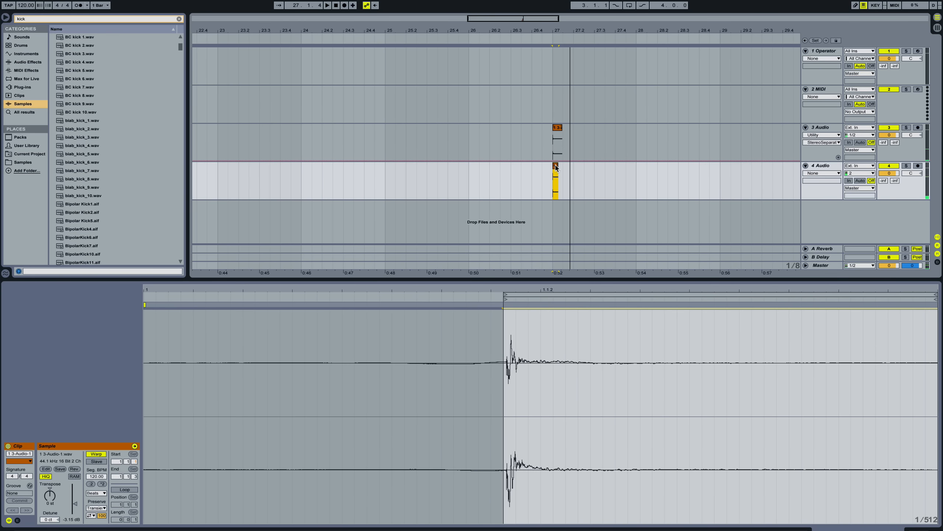
key(space)
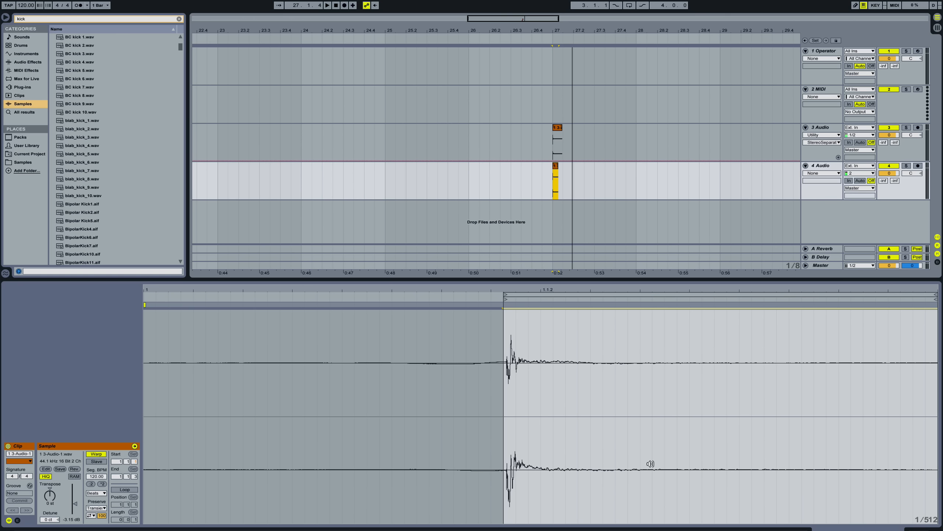
Remove the fade-ins from the hit clips on 3 Audio and 4 Audio and play both back
key(ctrl+alt+l)
mouse_move(530, 17)
mouse_down()
mouse_move(527, 34)
mouse_move(522, 18)
mouse_up()
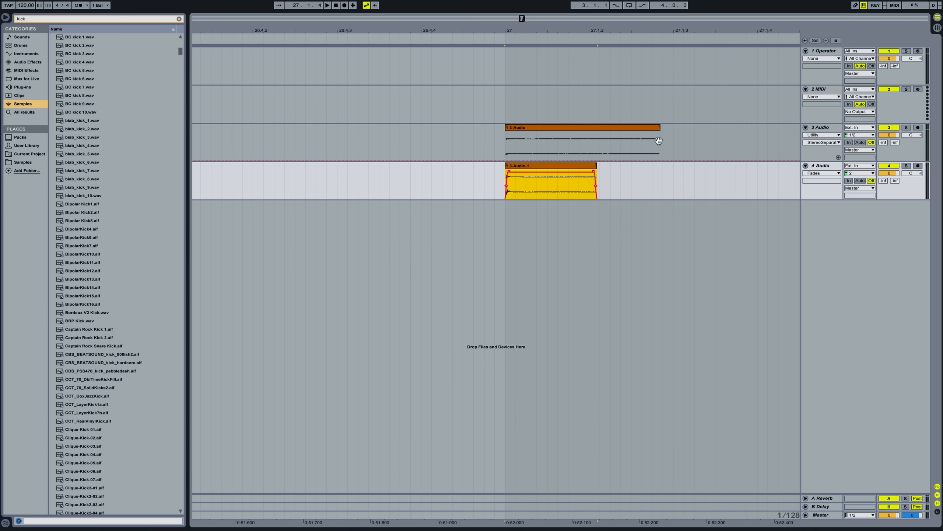
click(528, 133)
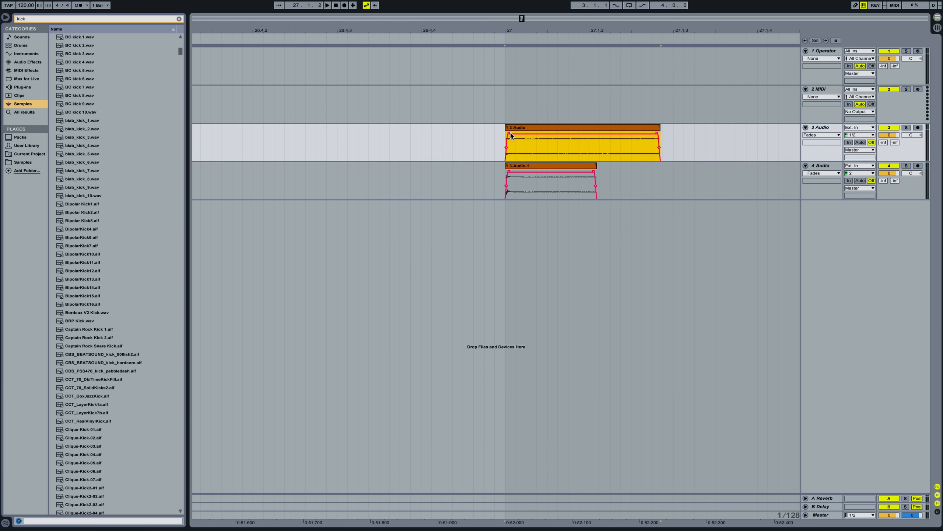
drag(509, 133, 413, 103)
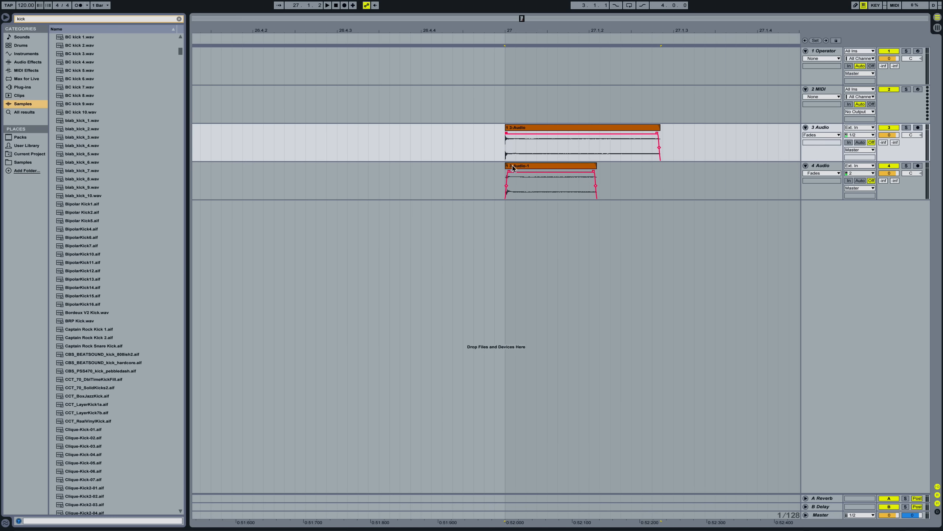
drag(509, 169, 470, 165)
click(471, 152)
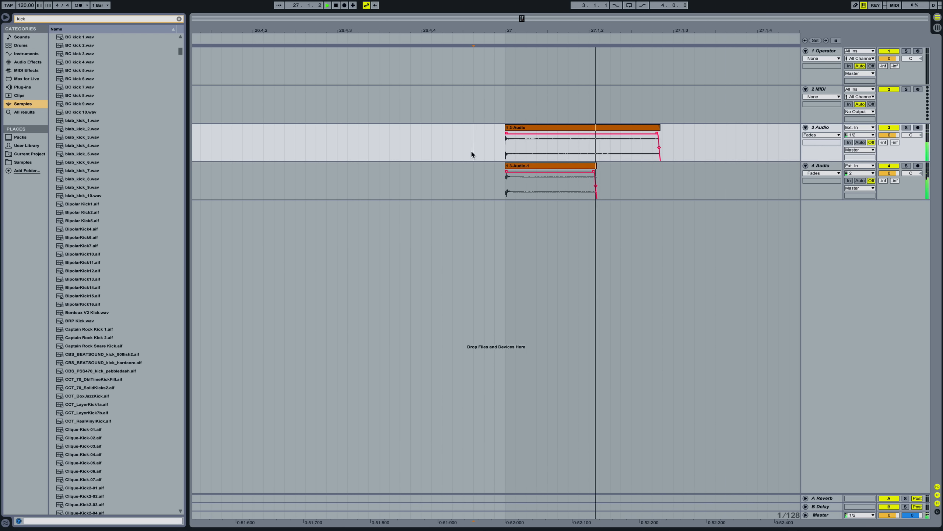
key(space)
key(space)
Shorten both hit clips to end at 27.1.2 and give each a long fade-out starting at its beginning
drag(659, 127, 461, 126)
drag(595, 166, 442, 162)
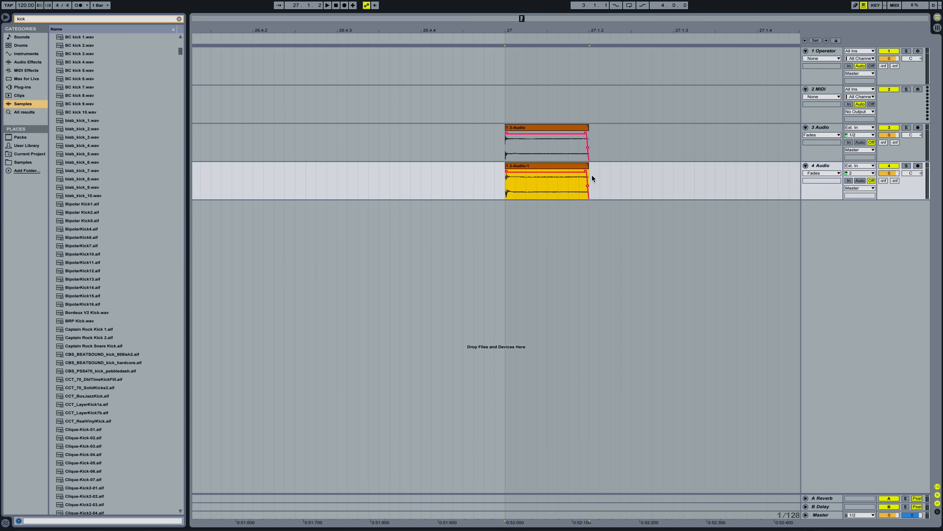
drag(586, 173, 526, 209)
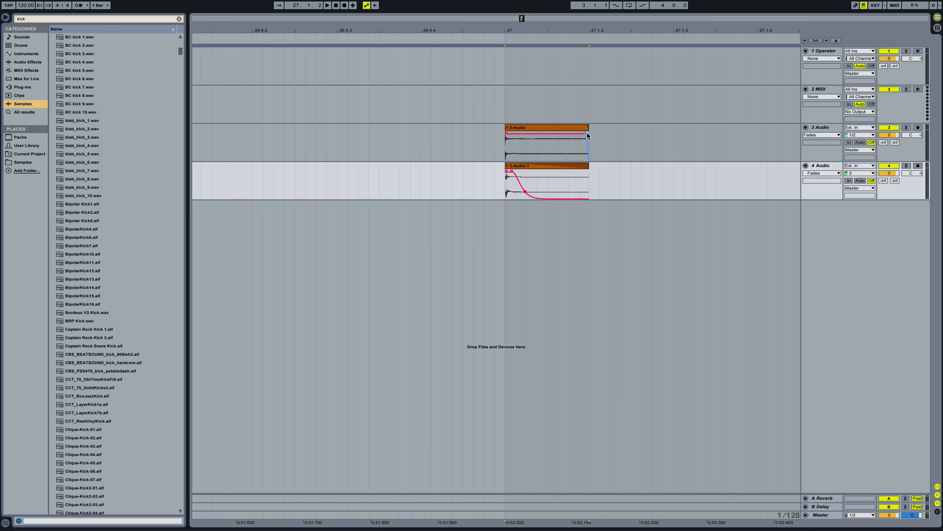
drag(585, 133, 463, 130)
key(space)
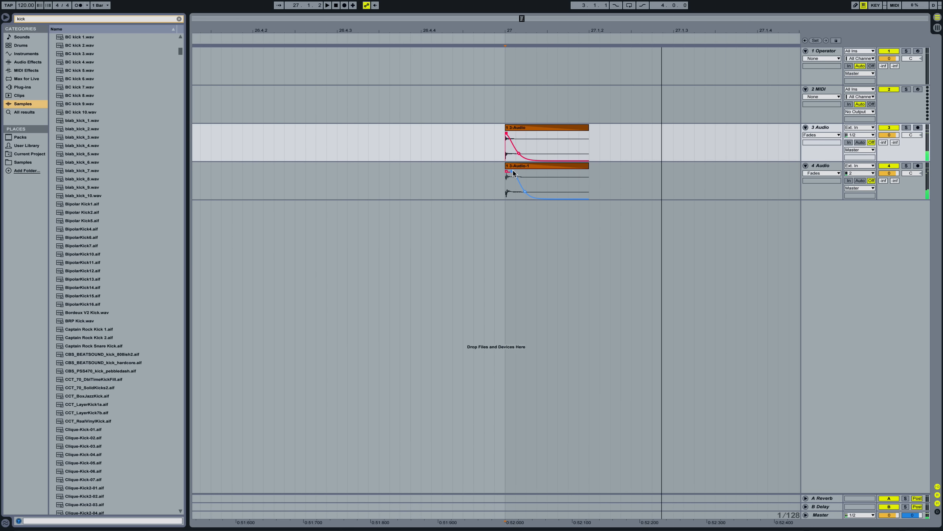
drag(513, 173, 478, 169)
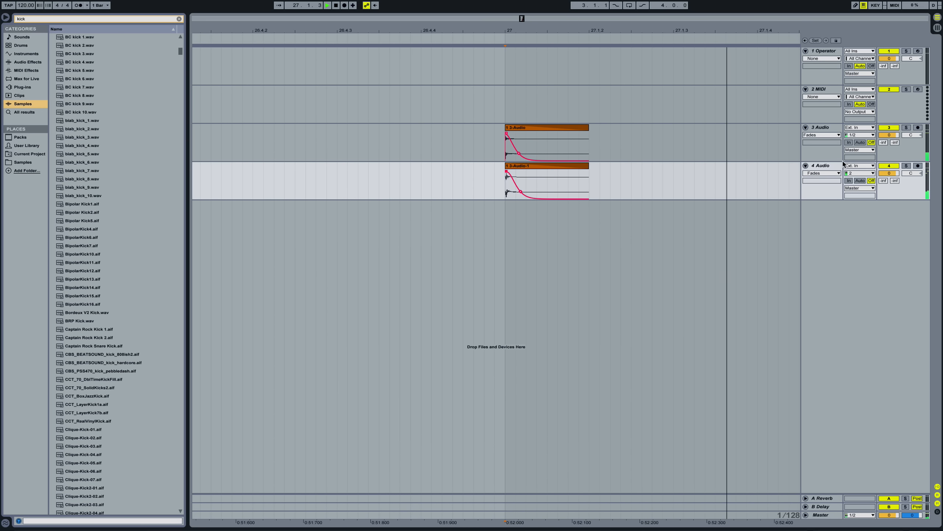
Solo the 4 Audio track and audition its hit
click(907, 165)
key(space)
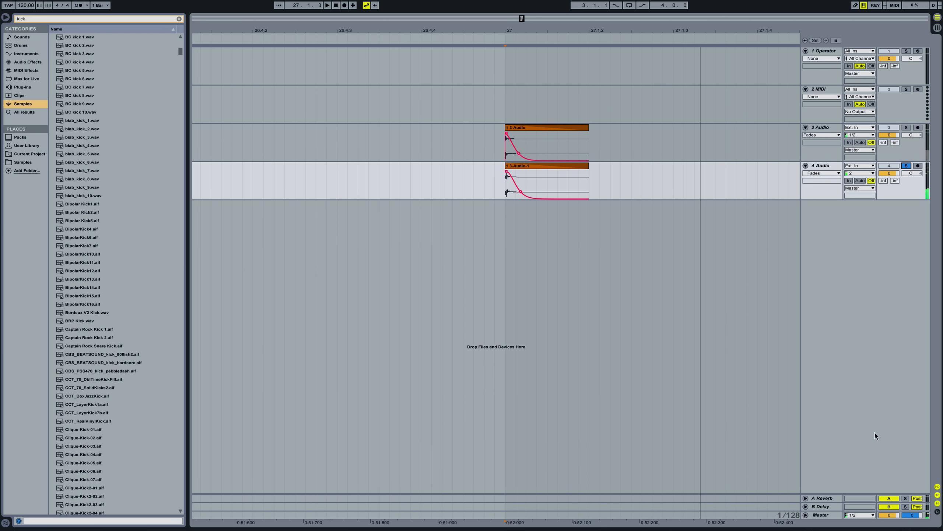
key(space)
key(space)
Add an EQ Eight to the 4 Audio track, expand its frequency display and play the hit through it
click(906, 528)
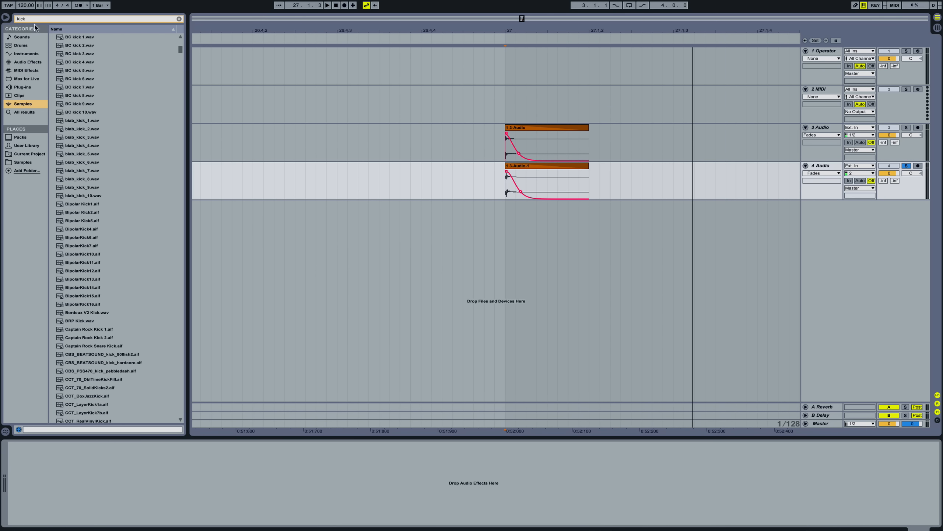
click(28, 62)
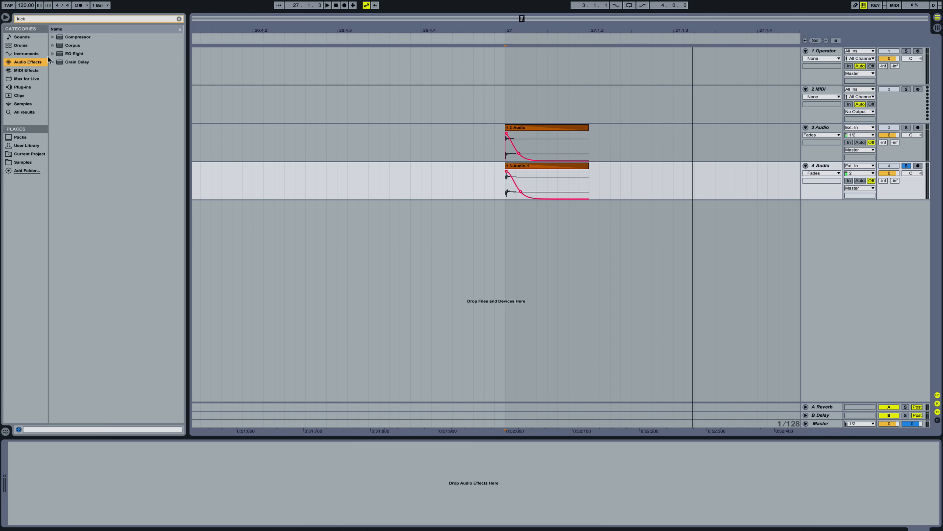
double_click(72, 54)
click(178, 18)
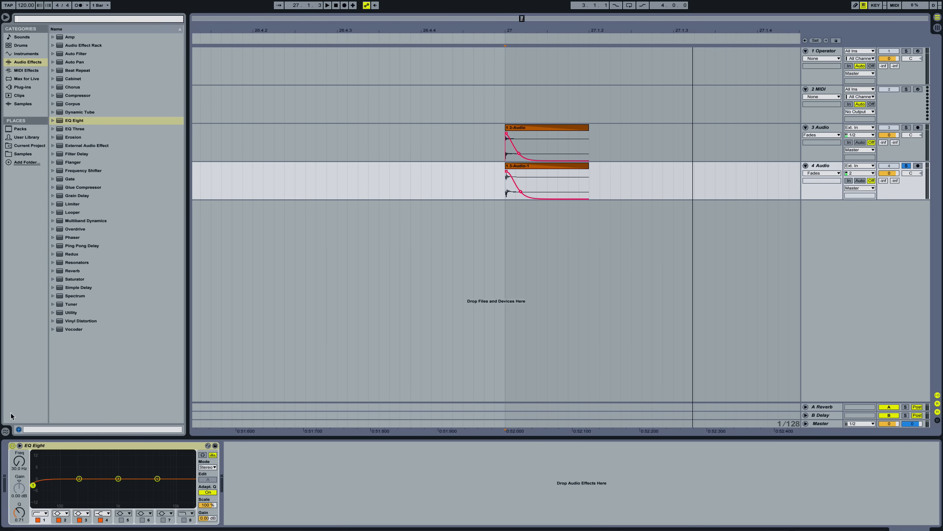
click(19, 445)
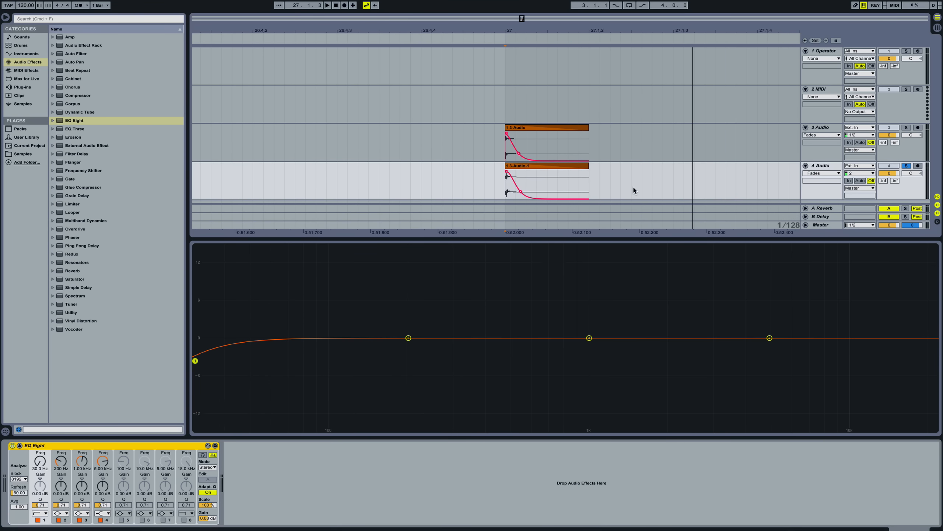
key(space)
key(space)
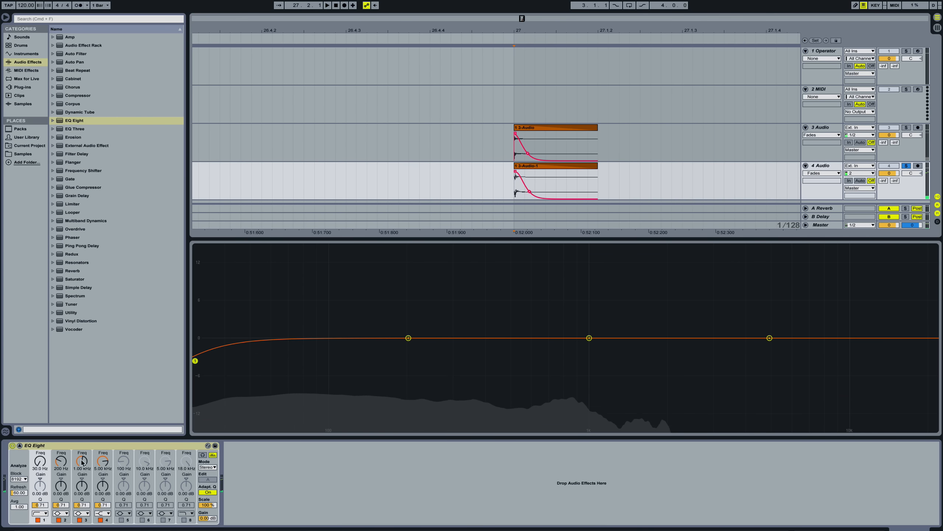
Band-limit the 4 Audio hit in EQ Eight with band 1's low cut at 534 Hz and band 8's high cut at 1.11 kHz
mouse_move(41, 460)
mouse_down()
mouse_move(41, 435)
mouse_move(40, 445)
mouse_up()
key(space)
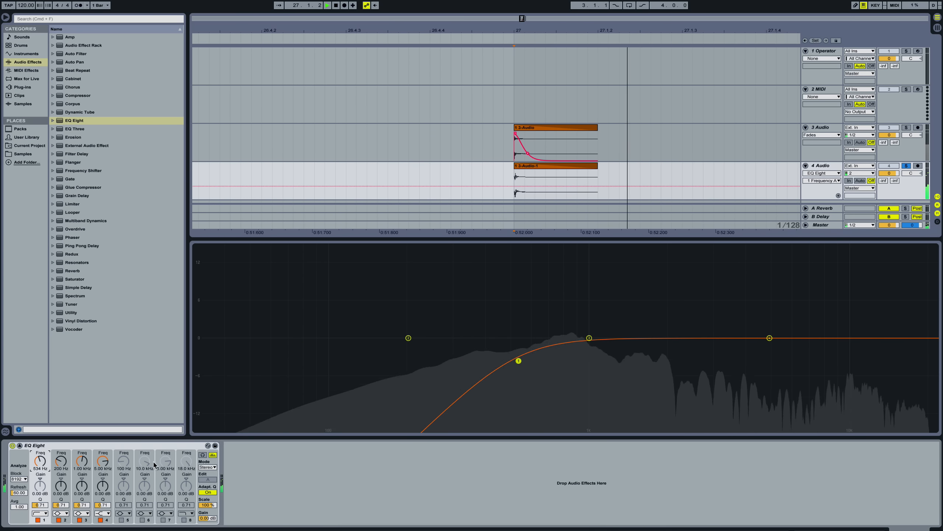
click(184, 519)
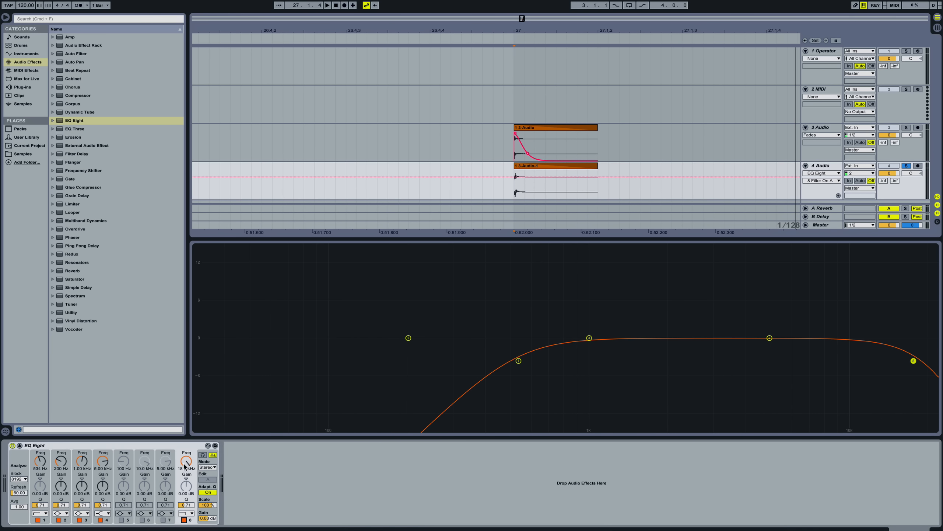
drag(186, 460, 187, 484)
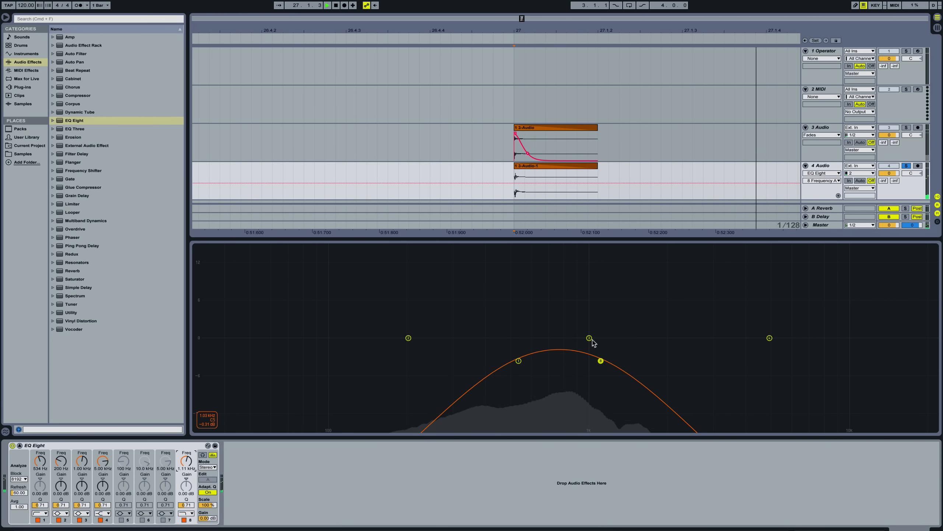
Solo the 3 Audio track instead of 4 Audio and audition its hit
click(907, 128)
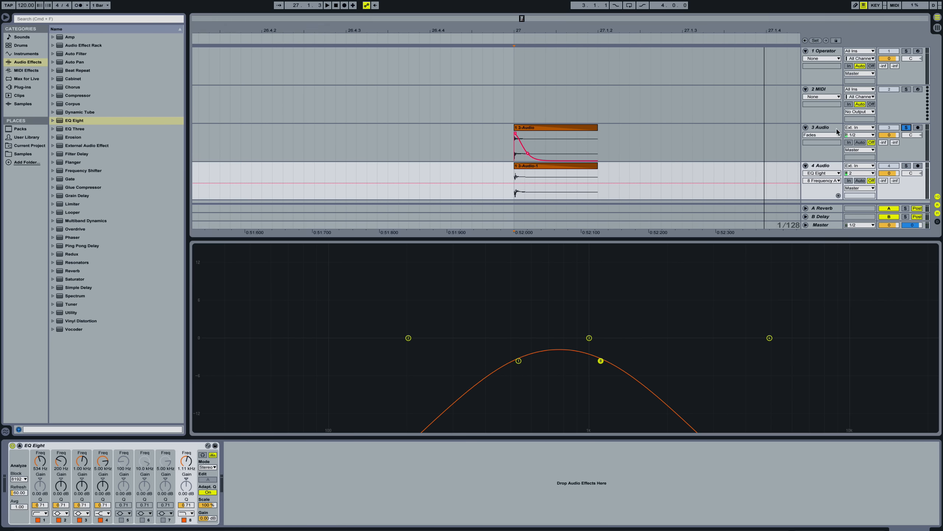
click(828, 129)
key(space)
key(space)
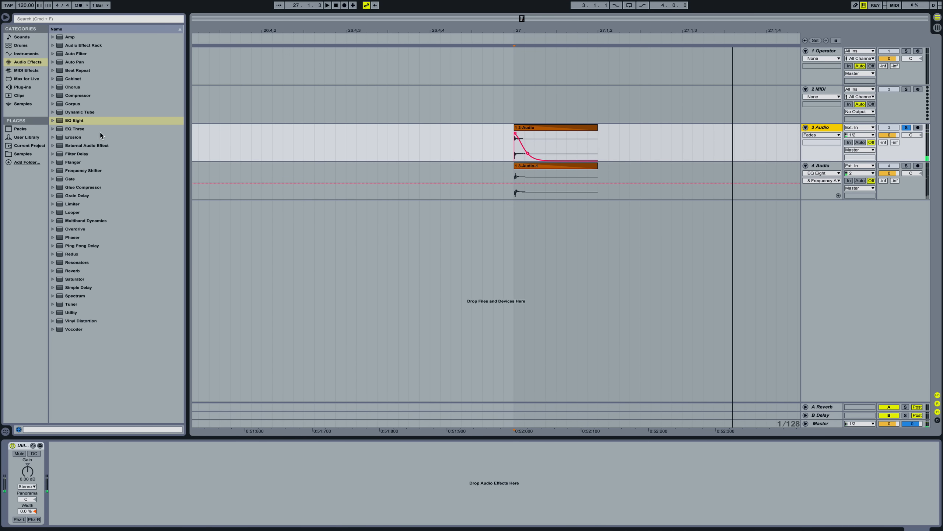
Add an EQ Eight after the Utility on the 3 Audio track and expand its frequency display
double_click(80, 122)
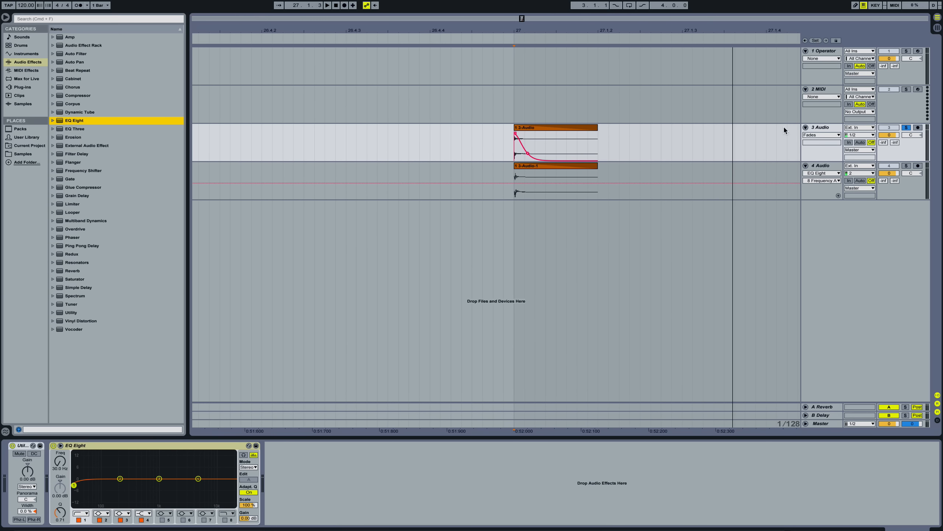
click(819, 166)
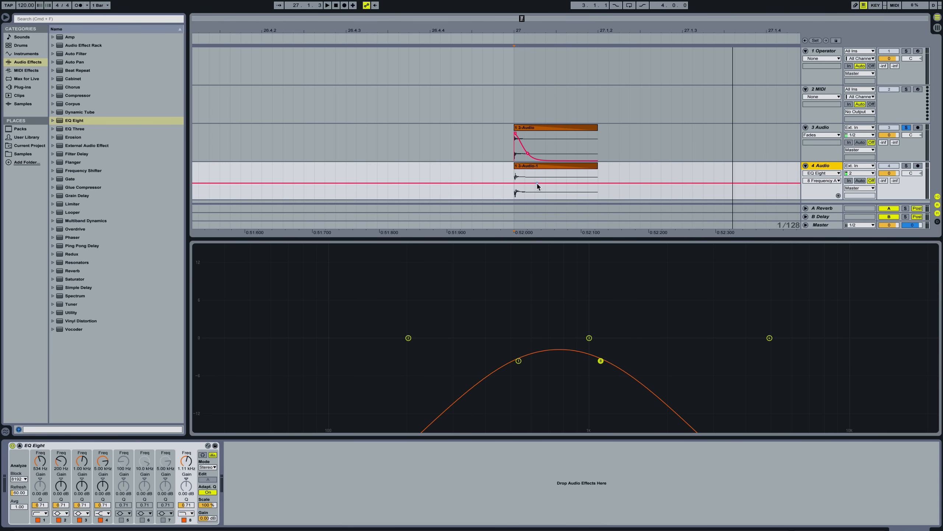
click(826, 127)
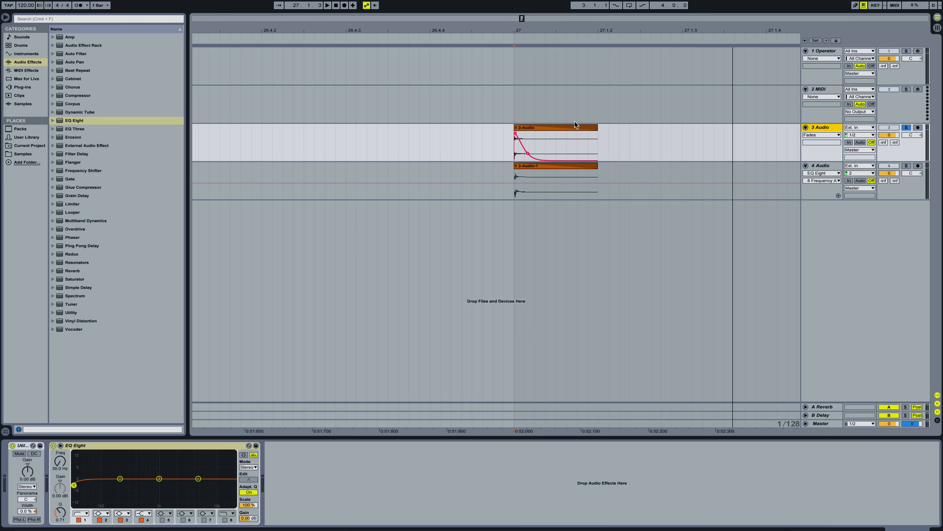
click(60, 445)
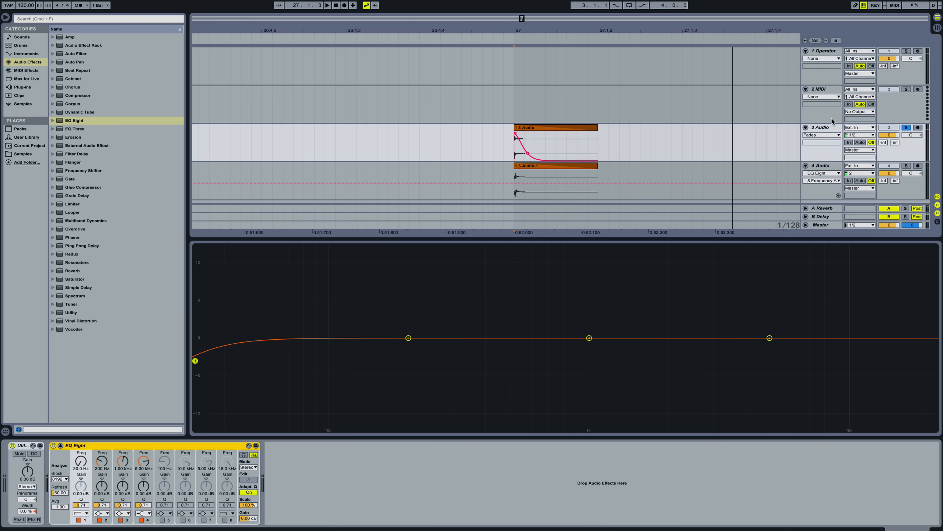
Raise the low cut of band 1 in the 3 Audio EQ Eight to 1.00 kHz while repeatedly auditioning the hit
click(825, 127)
key(space)
drag(81, 462, 82, 428)
key(space)
key(space)
key(space)
key(space)
key(space)
key(space)
key(space)
key(space)
key(space)
key(space)
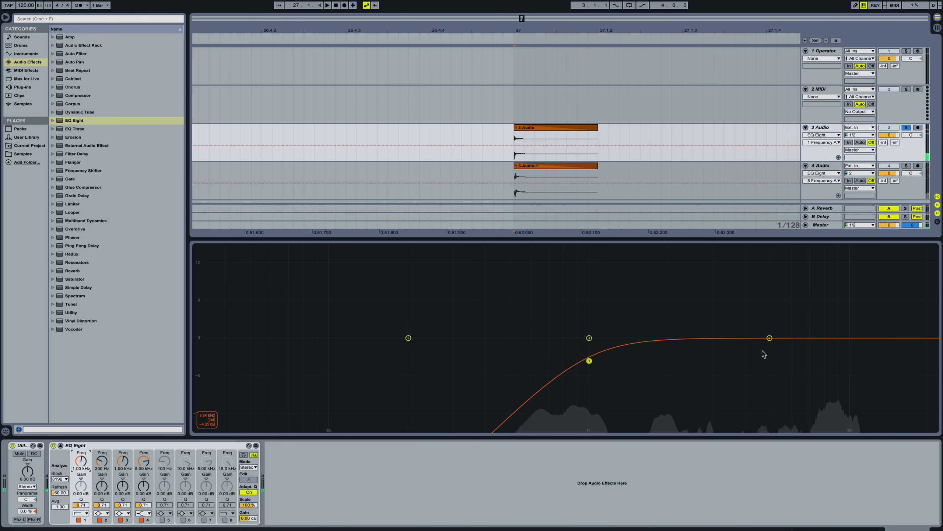
key(space)
key(space)
key(space)
key(space)
key(space)
key(space)
key(space)
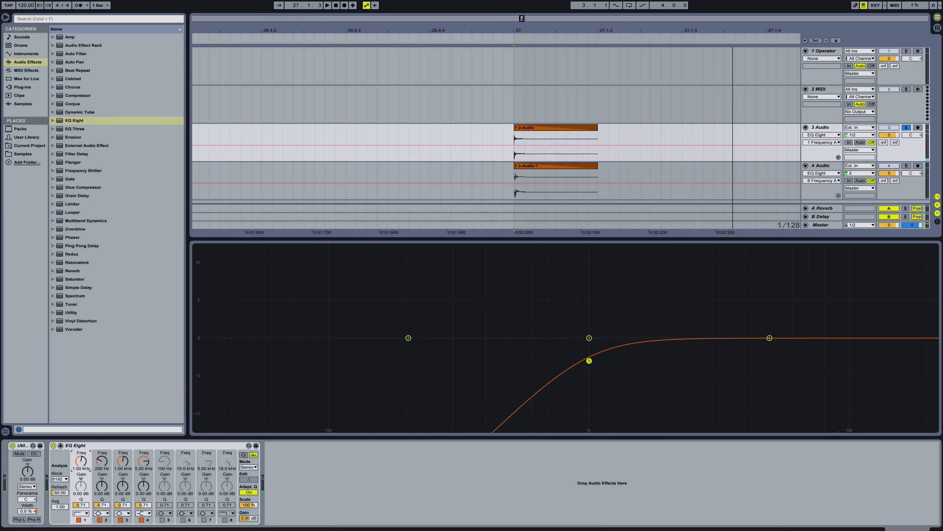
Enable band 8 in the 3 Audio EQ Eight and lower its high cut to 9.52 kHz during playback
click(226, 519)
key(space)
drag(228, 458, 228, 469)
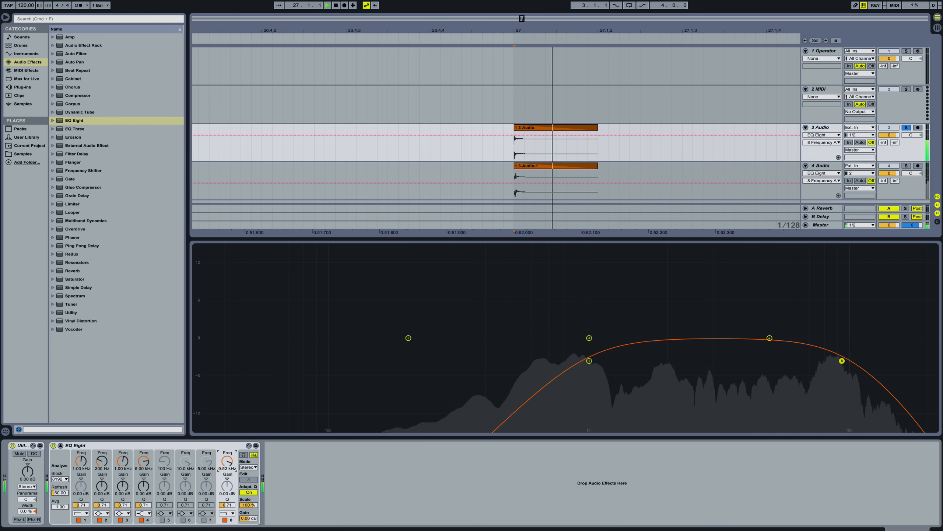
Switch Oversampling off and back on in the 3 Audio EQ Eight to compare the filter curves
right_click(230, 445)
click(222, 446)
right_click(223, 446)
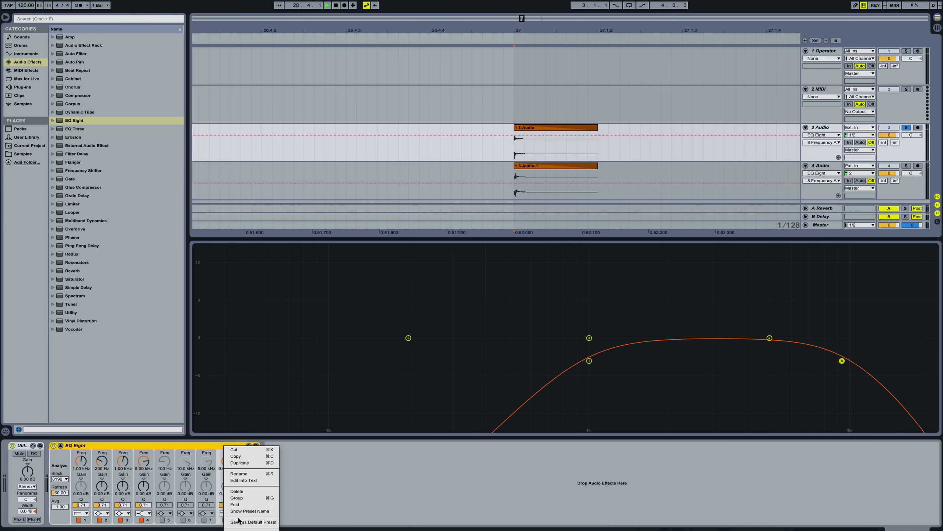
right_click(198, 445)
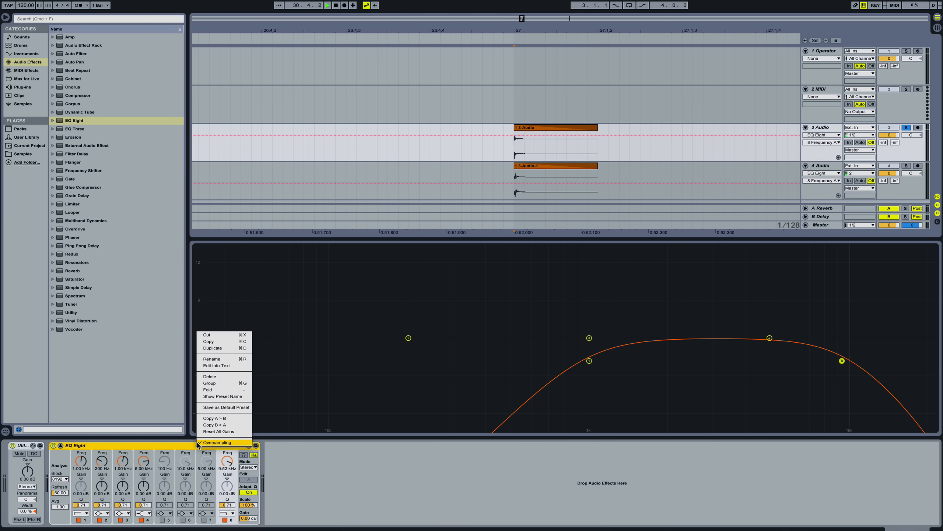
click(212, 444)
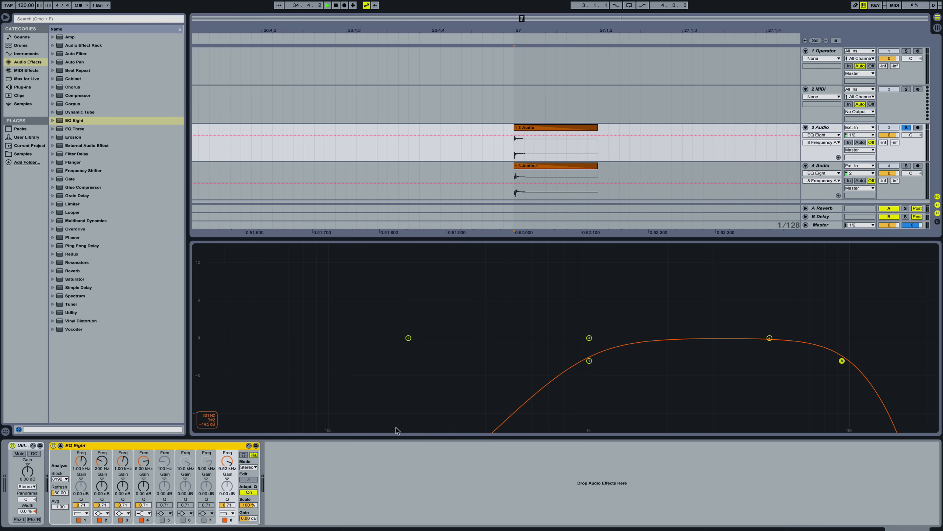
right_click(217, 445)
click(257, 415)
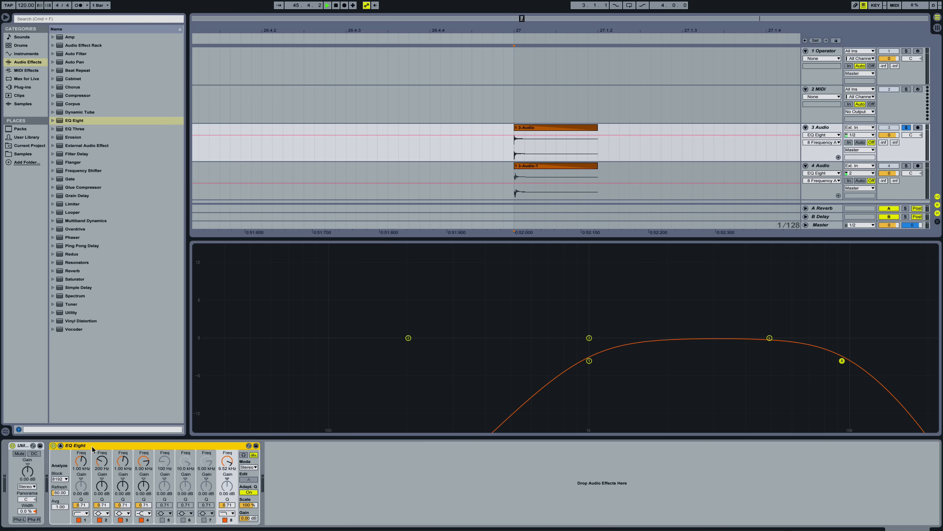
Collapse the expanded EQ display, solo 4 Audio alongside 3 Audio and play both hits together
click(61, 445)
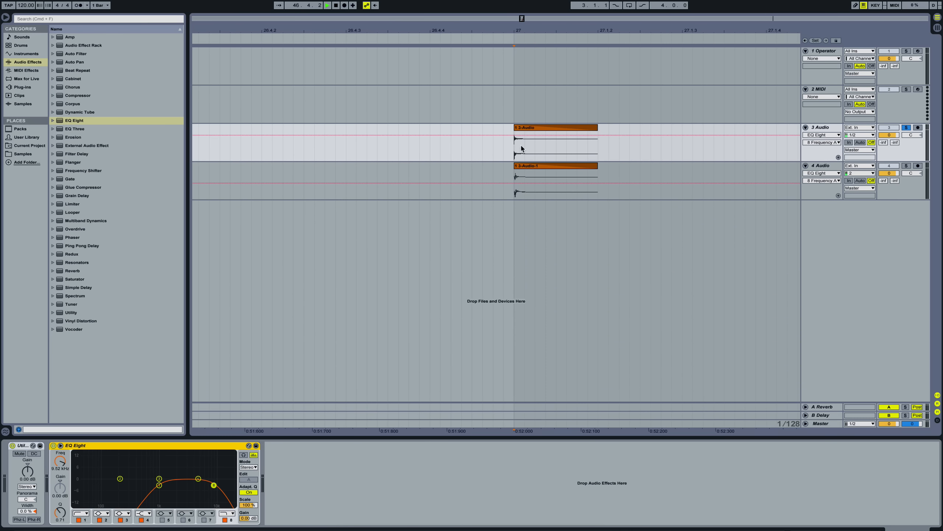
click(907, 166)
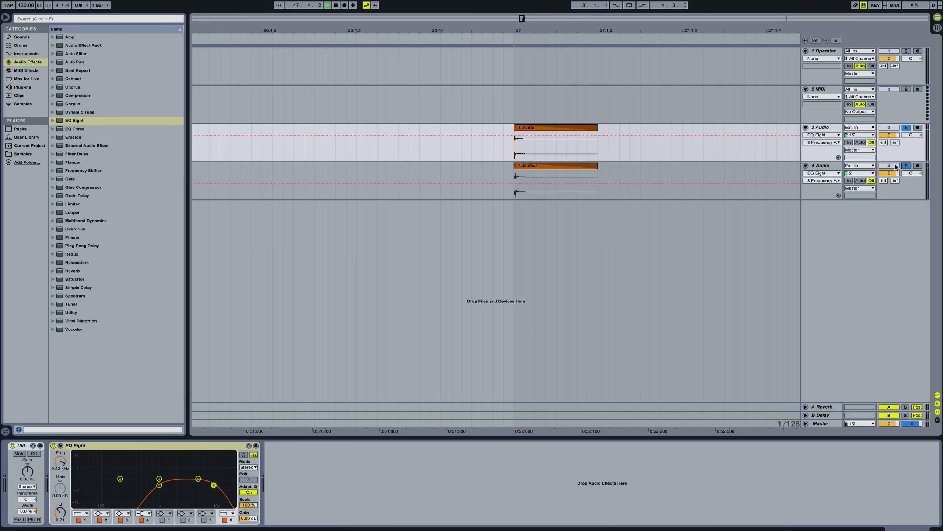
key(space)
key(space)
key(space)
key(space)
key(space)
key(space)
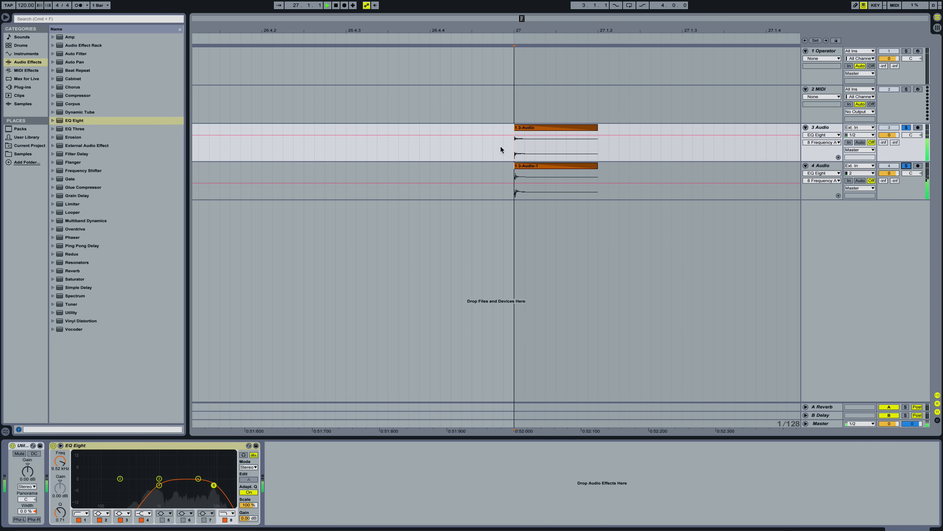
Loop one beat starting at 27.1.1 around the two trimmed hits and audition them together
key(space)
scroll(587, 164, right, 2)
key(shift+Right)
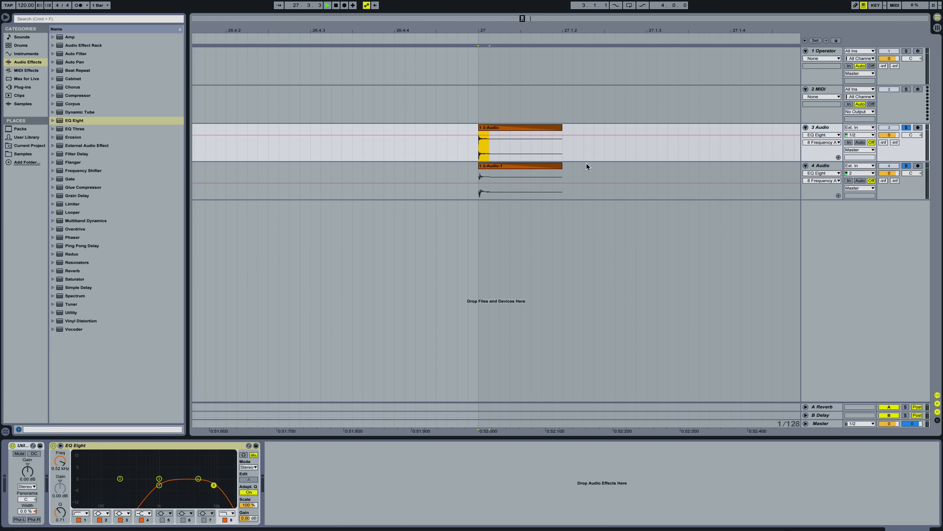
key(super+l)
scroll(583, 171, right, 2)
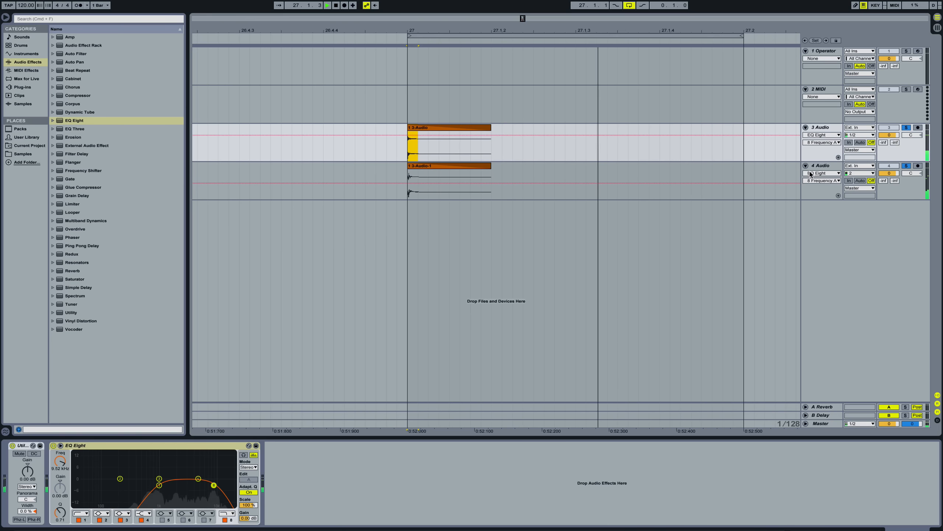
key(space)
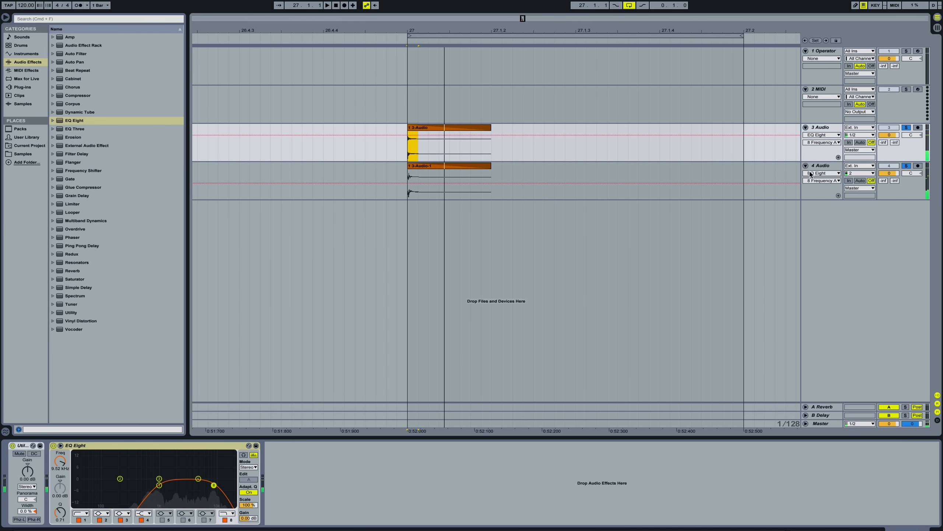
Move the Operator track below the two audio tracks
click(825, 198)
right_click(818, 214)
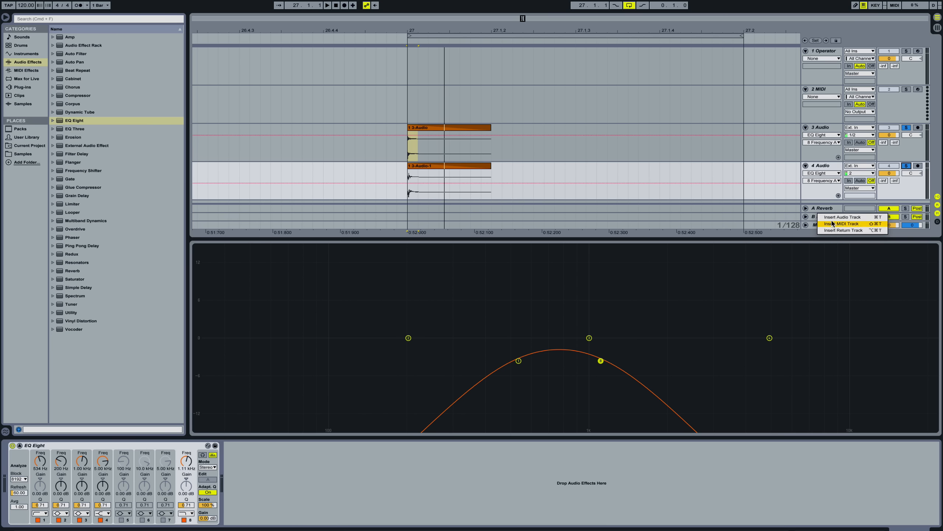
click(827, 56)
click(822, 84)
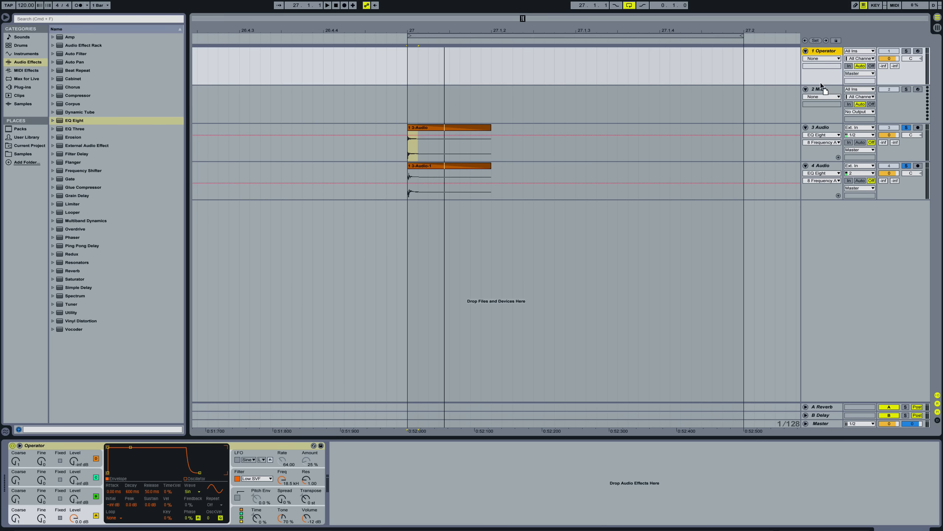
drag(821, 86, 823, 190)
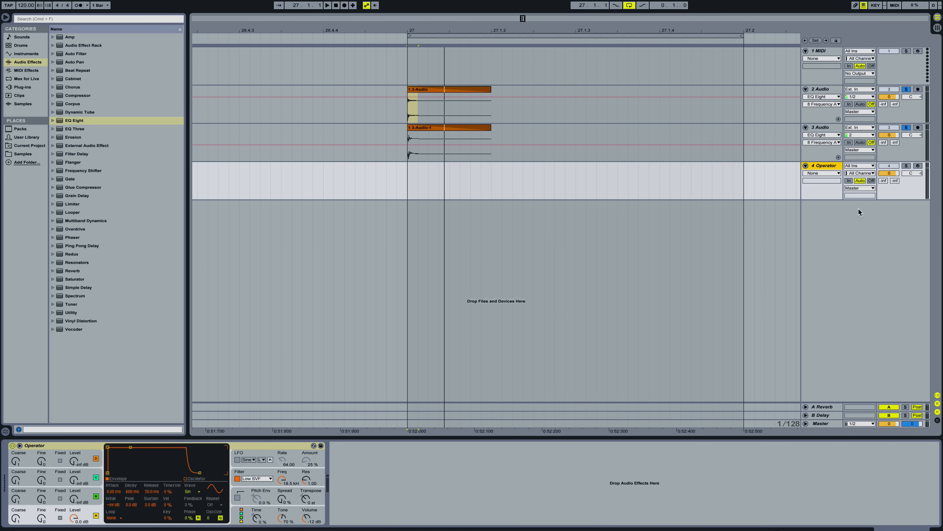
Arm the Operator track and clear all track solos
click(920, 166)
click(919, 166)
click(906, 166)
click(907, 167)
Switch Operator's oscillator A to a fixed frequency of 54 Hz and try out a note
click(60, 517)
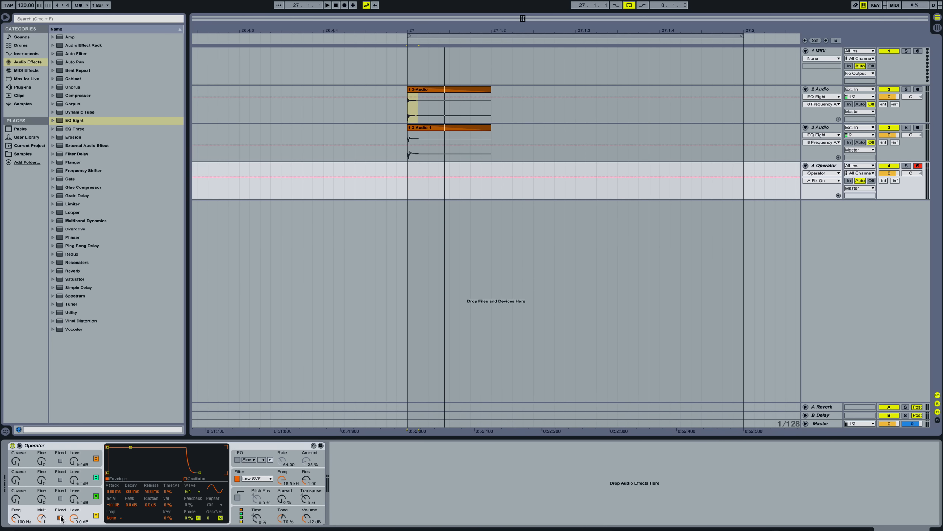
click(15, 518)
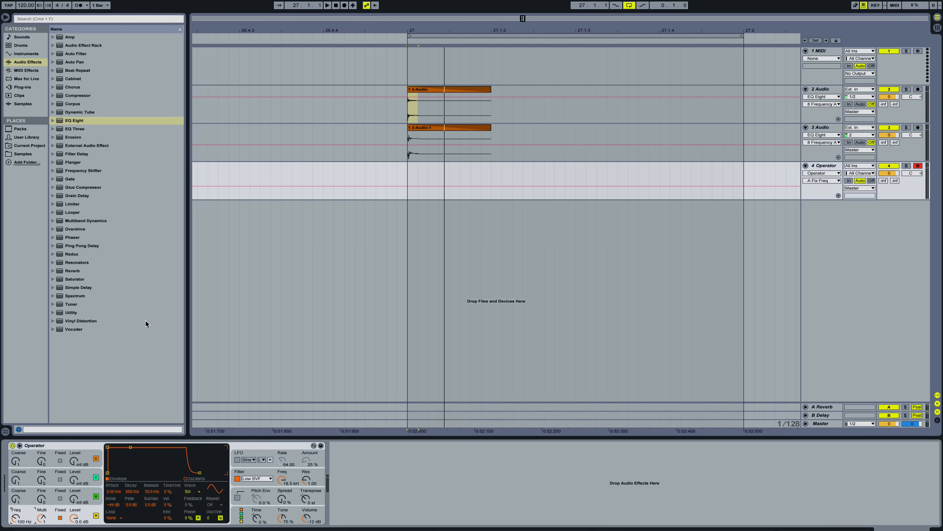
text(54)
key(Return)
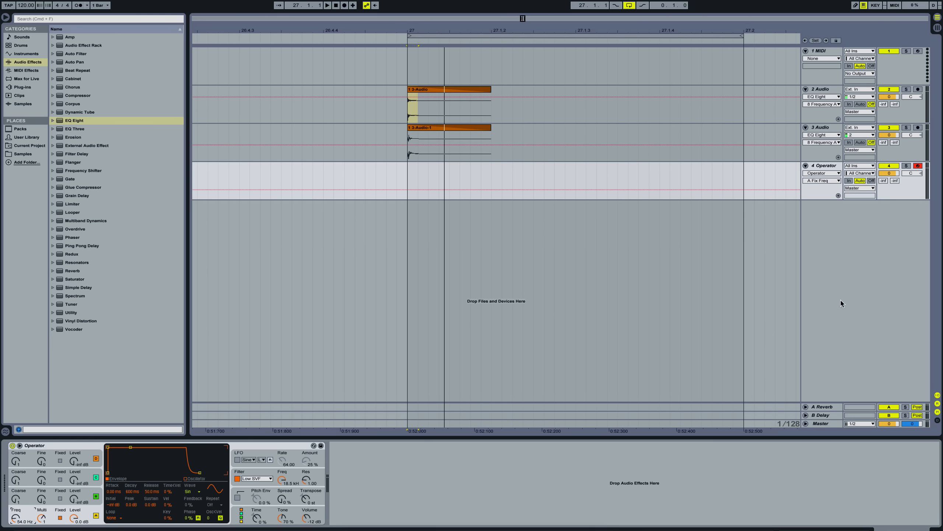
key(a)
Insert a MIDI clip from 27.1.1 to 27.1.3 on the Operator track and fill its length with one G3 note
drag(410, 175, 516, 182)
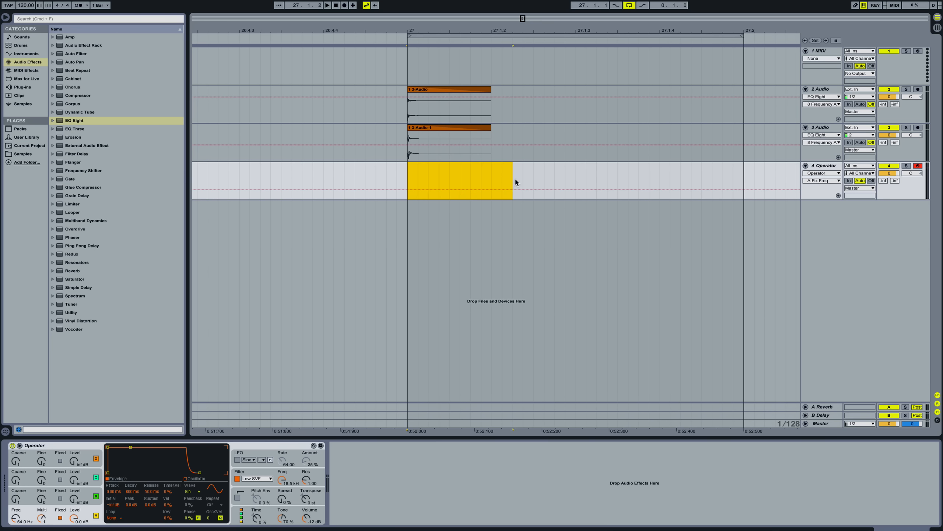
key(super+shift+m)
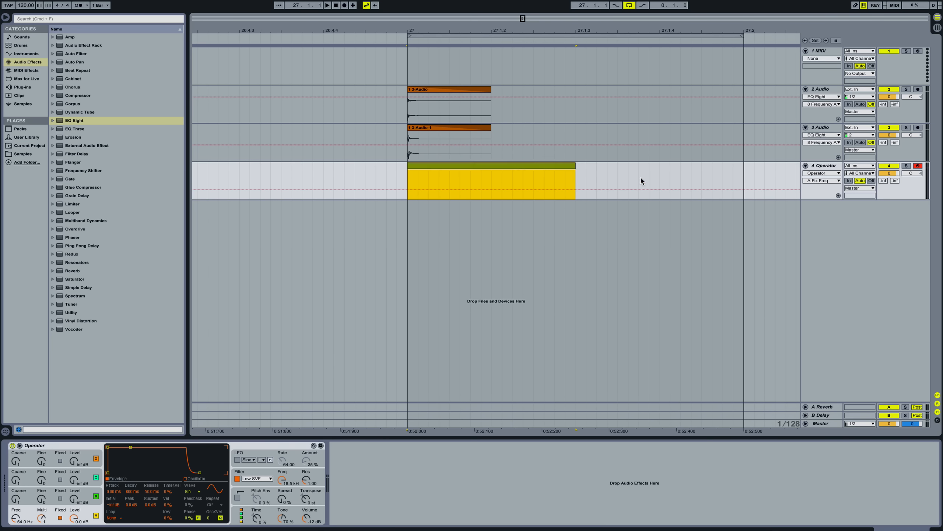
double_click(556, 166)
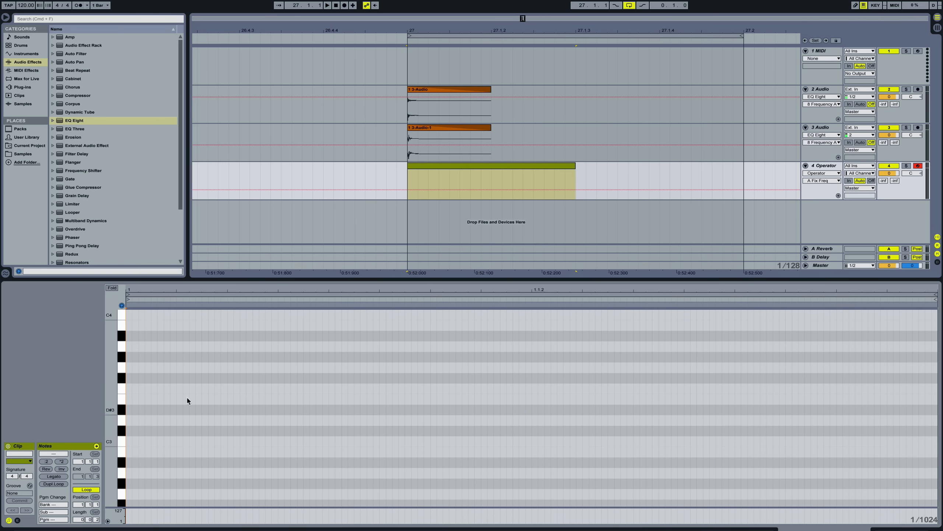
double_click(127, 366)
drag(131, 367, 887, 333)
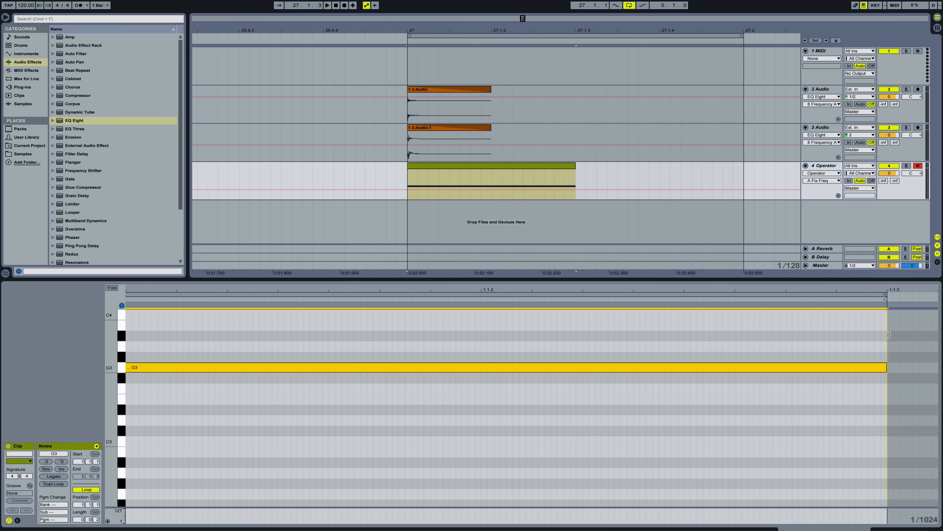
Transpose the clip's note down and back up to compare pitches, leaving it at F#3
key(Down)
key(Down)
key(Down)
key(Down)
key(Down)
key(Down)
key(Down)
key(Down)
key(Down)
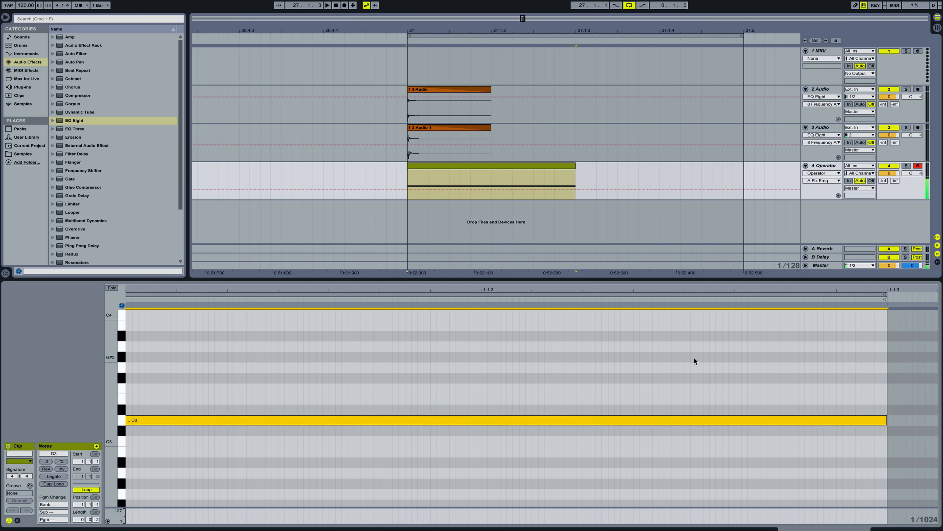
key(Up)
key(Up)
key(Up)
key(Up)
key(Up)
key(Up)
key(Up)
key(Up)
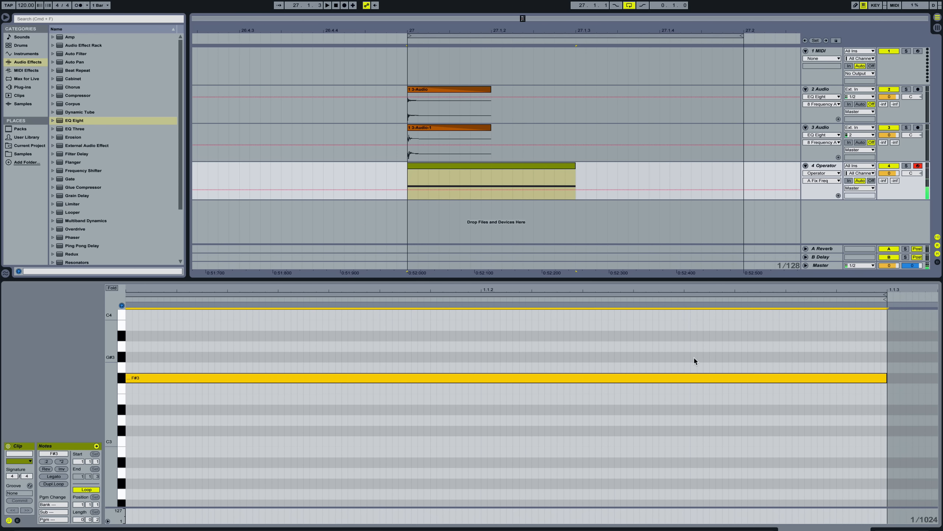
Play the Operator note with both hits and check the EQ Eight curve on 3 Audio
key(shift+Tab)
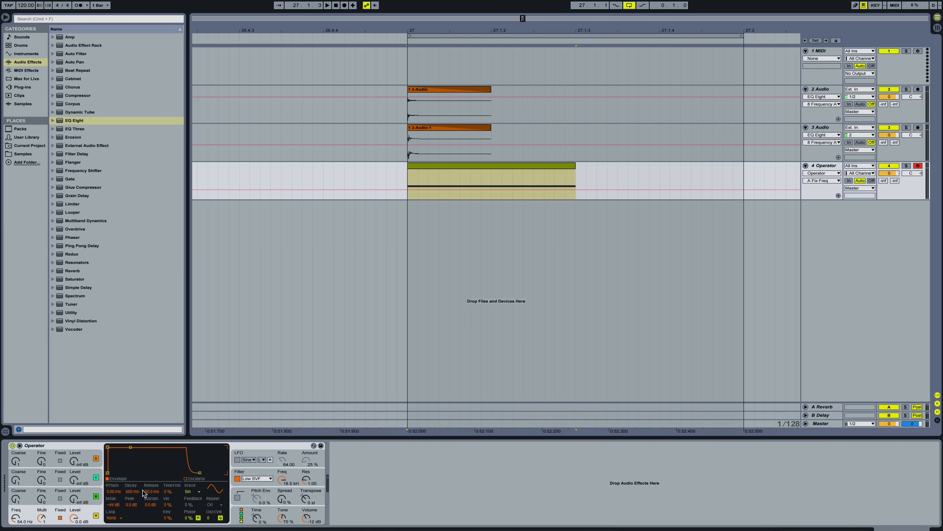
key(space)
key(space)
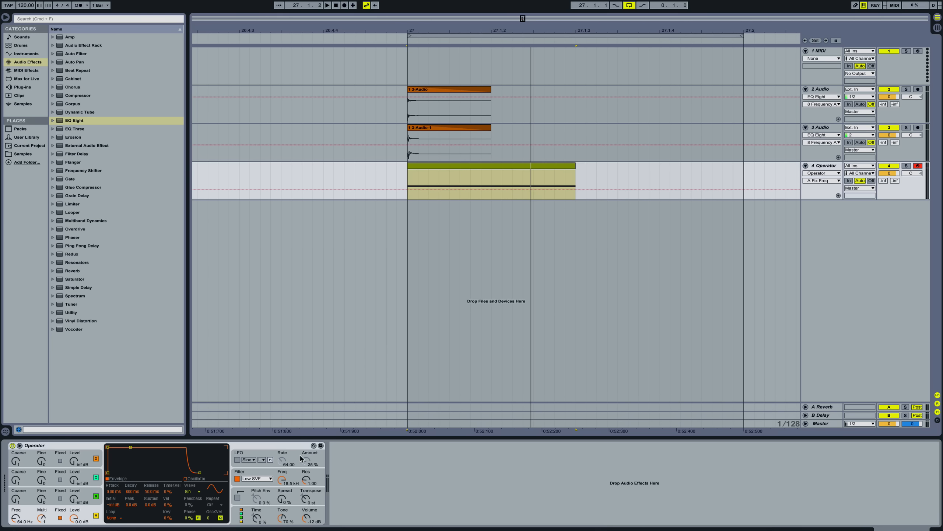
click(820, 127)
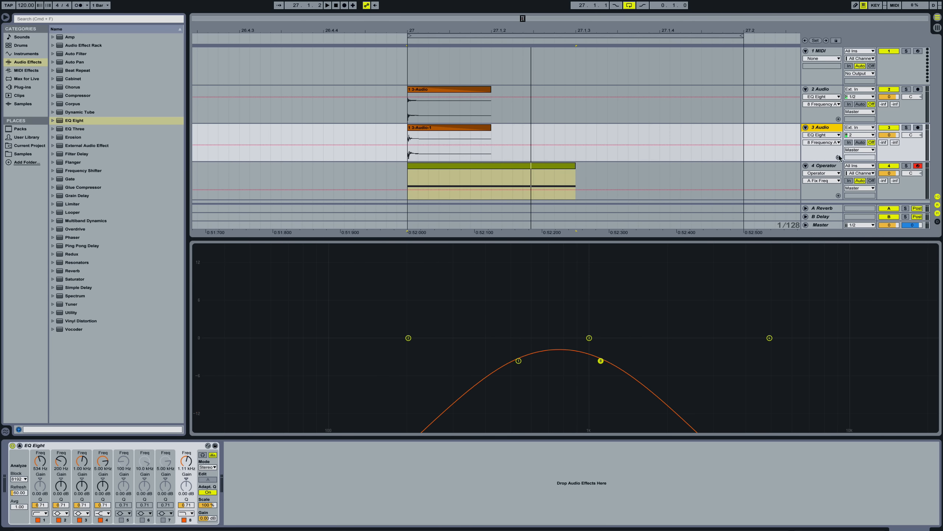
click(822, 166)
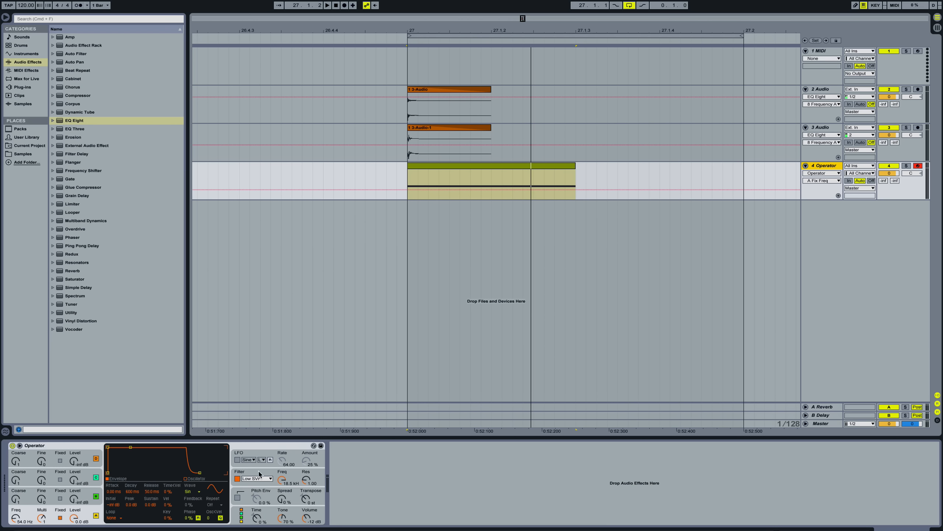
Try automating oscillator A's fixed frequency to fall from about 600 Hz at the clip start to 54 Hz
click(237, 498)
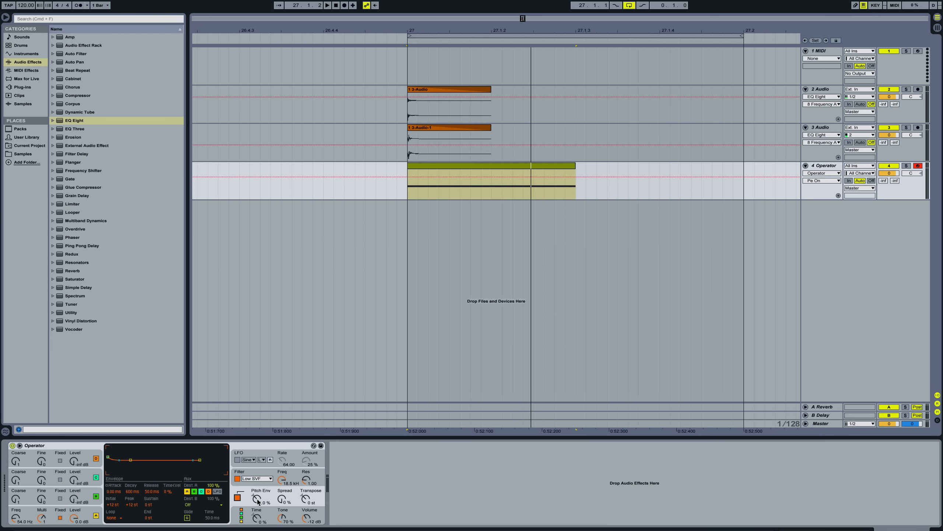
click(237, 497)
click(23, 521)
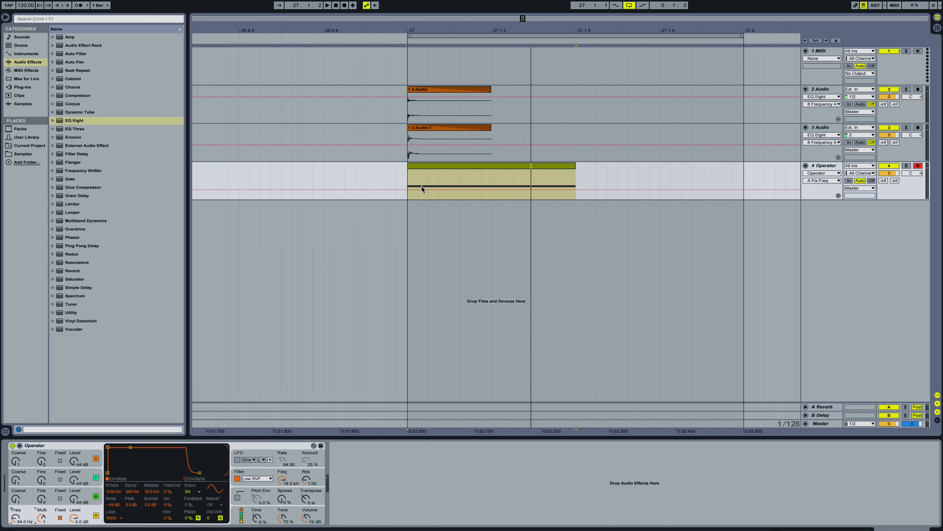
click(439, 190)
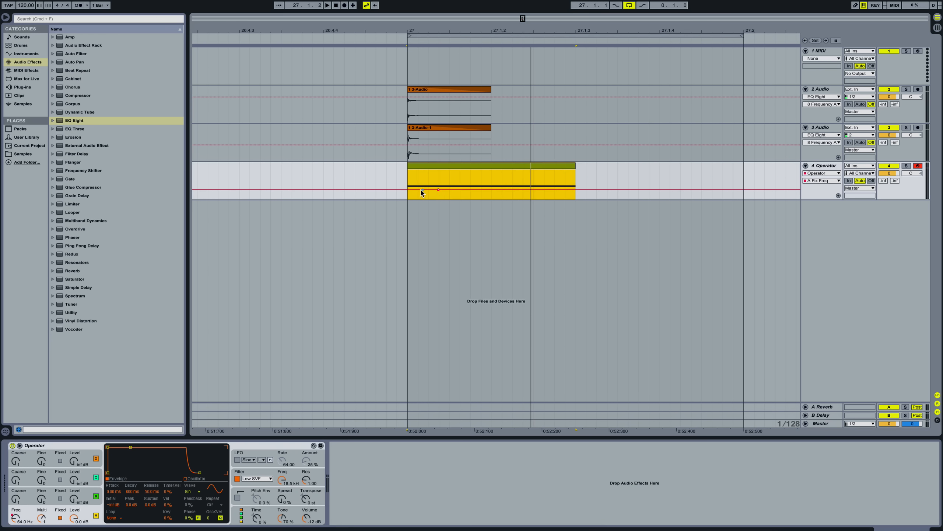
drag(409, 190, 409, 176)
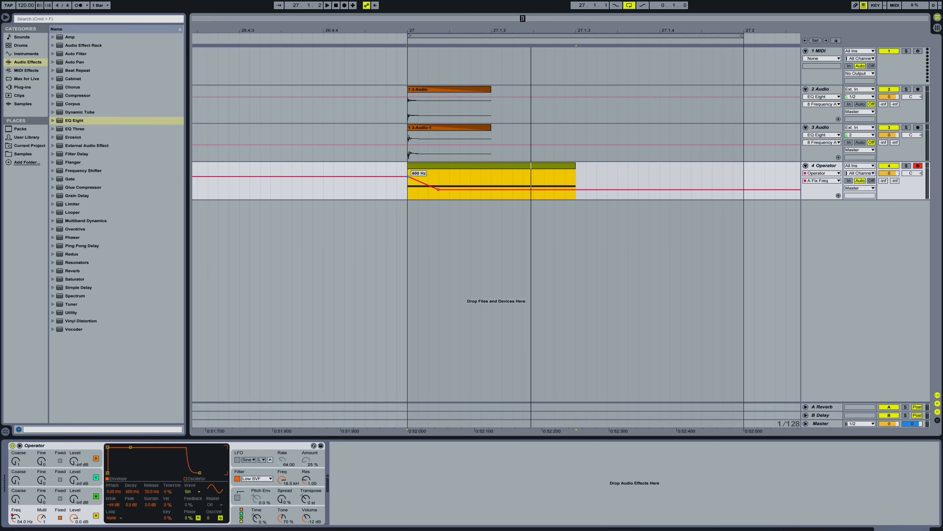
click(409, 188)
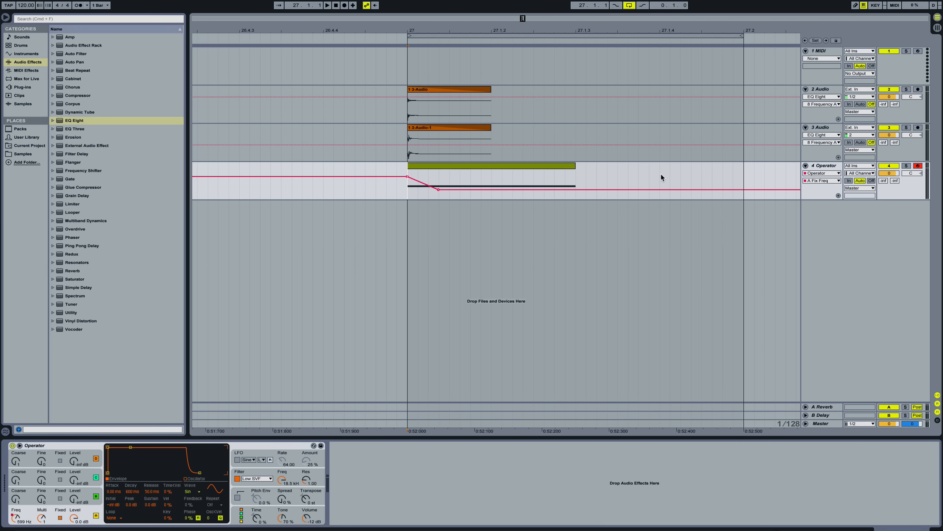
Audition the Operator pitch sweep soloed and together with the two audio hits
click(906, 168)
key(space)
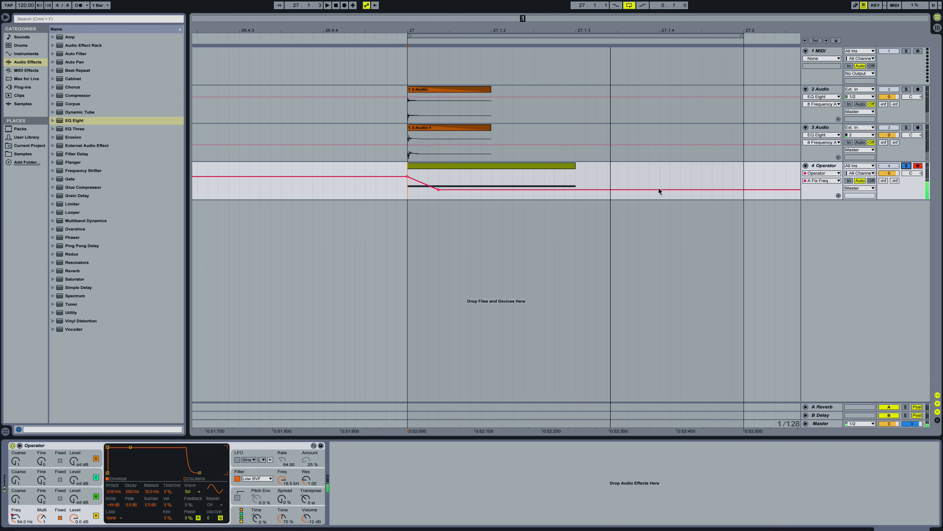
click(906, 166)
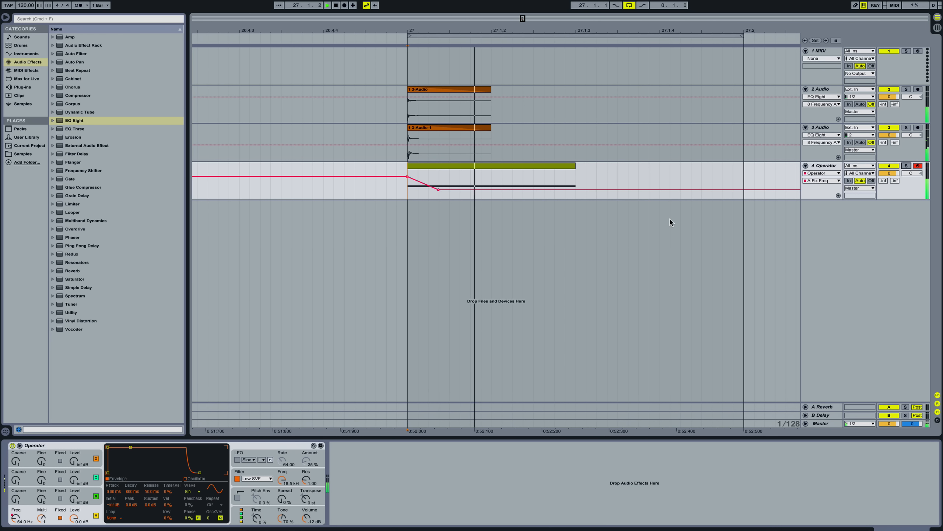
key(space)
Delete both breakpoints of the fixed-frequency automation on the Operator track
click(409, 178)
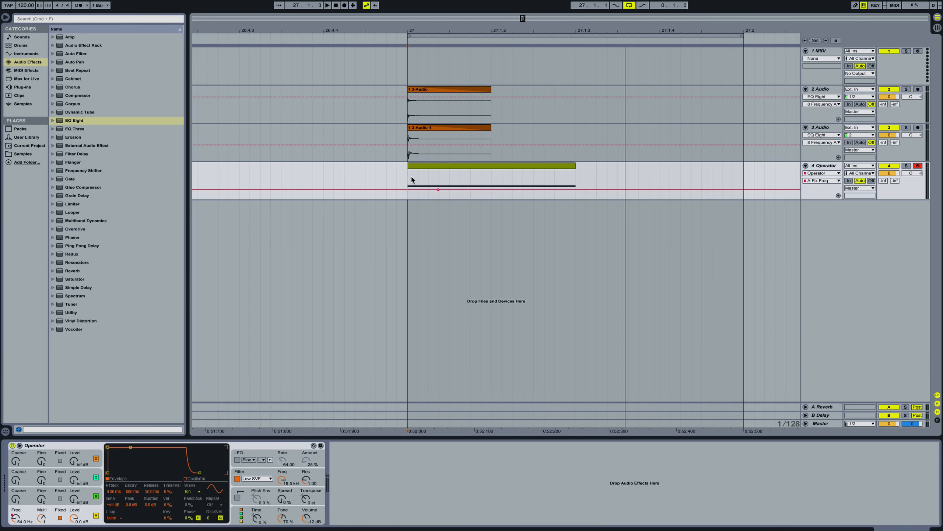
click(438, 190)
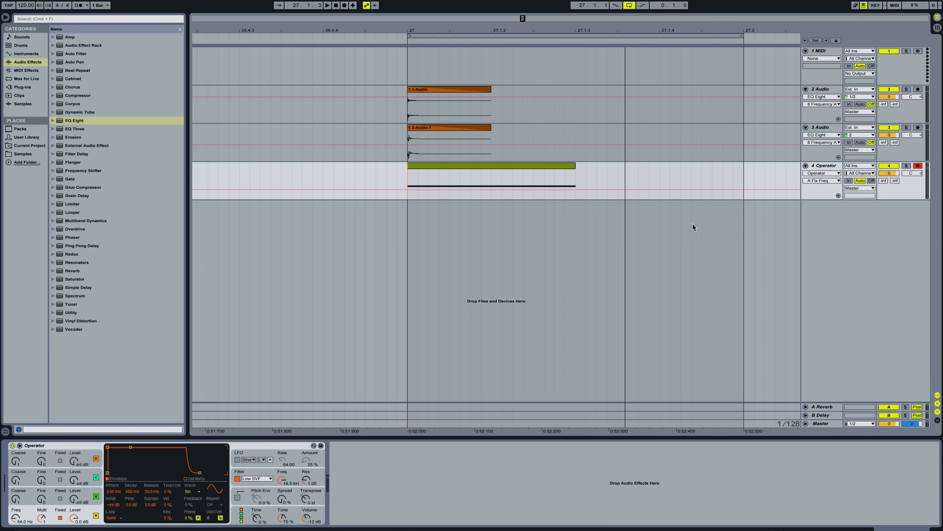
Enable Operator's pitch envelope and set its Peak to +36 st
click(249, 485)
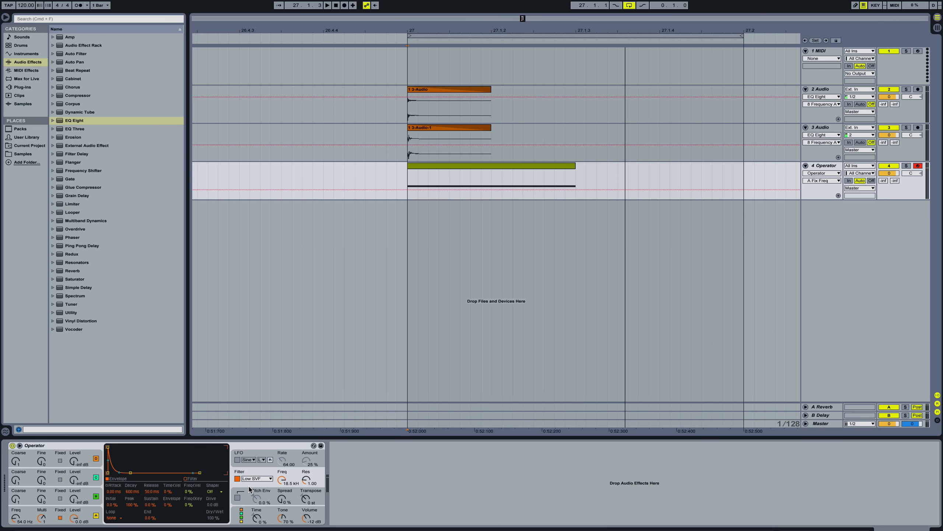
click(252, 491)
click(237, 497)
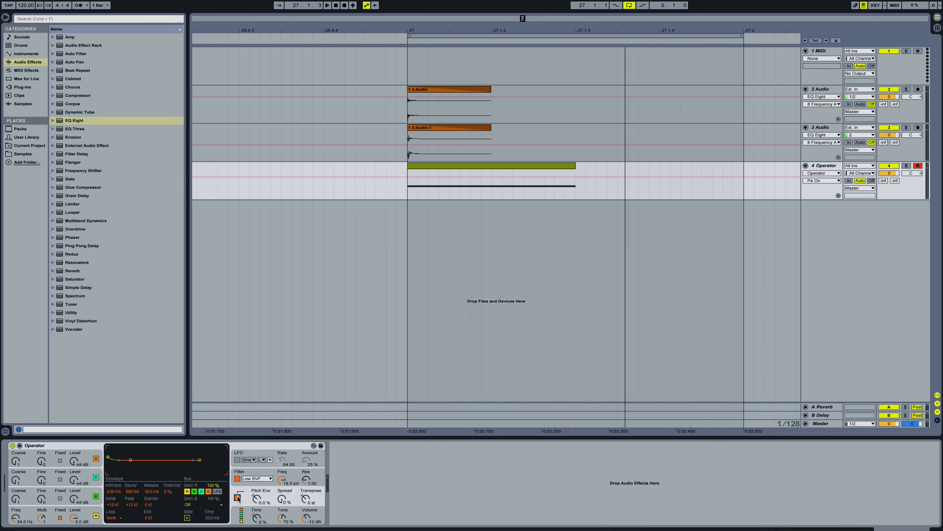
click(131, 505)
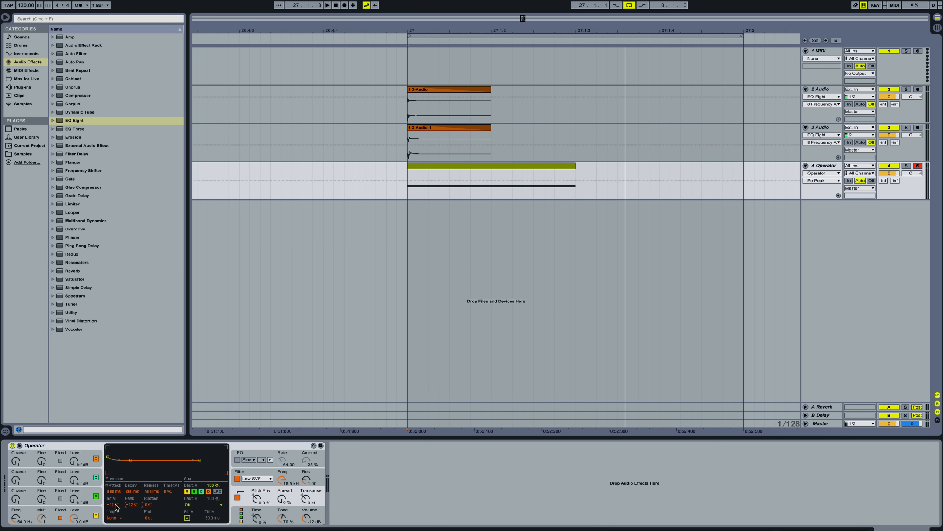
text(36)
key(Return)
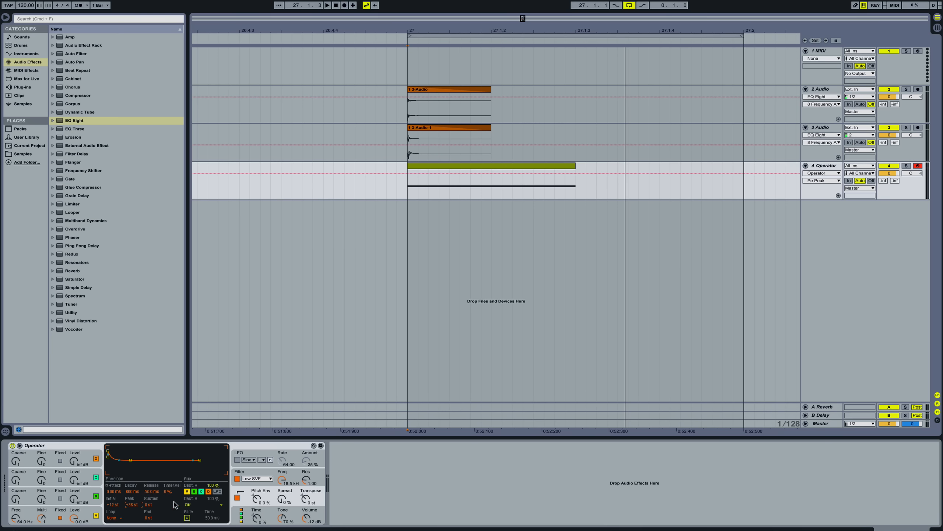
Play all layers together with the pitch envelope and solo the Operator track to hear it alone
key(space)
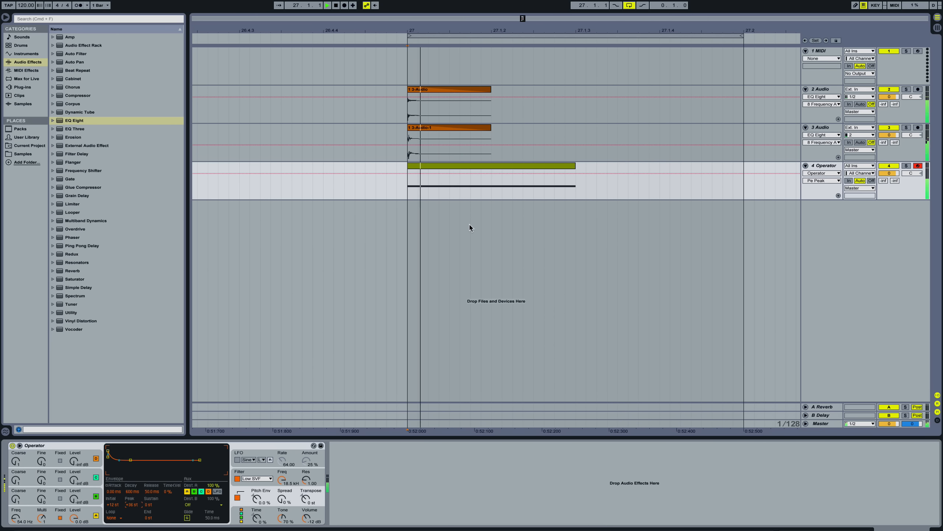
click(906, 165)
key(space)
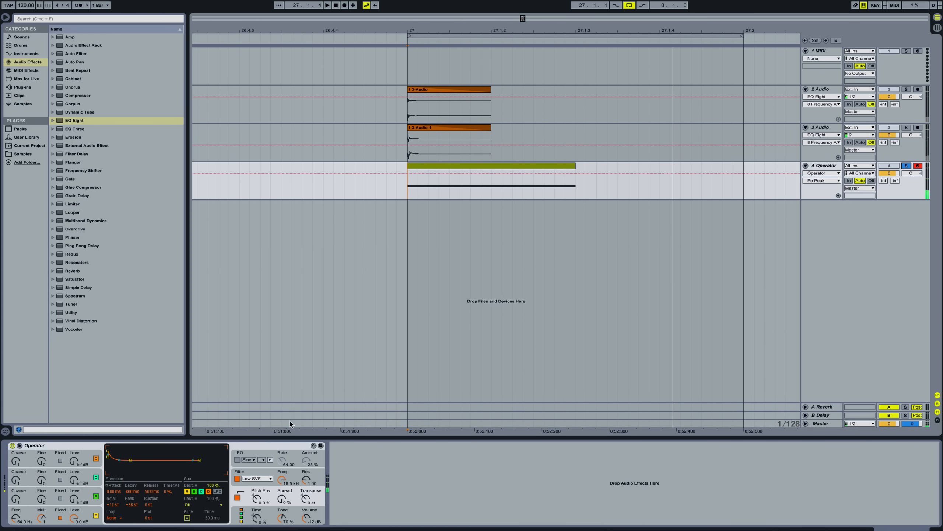
Set Operator's Pitch Env amount to 100% and shorten the pitch envelope's decay to under 200 ms while auditioning the sound
click(264, 498)
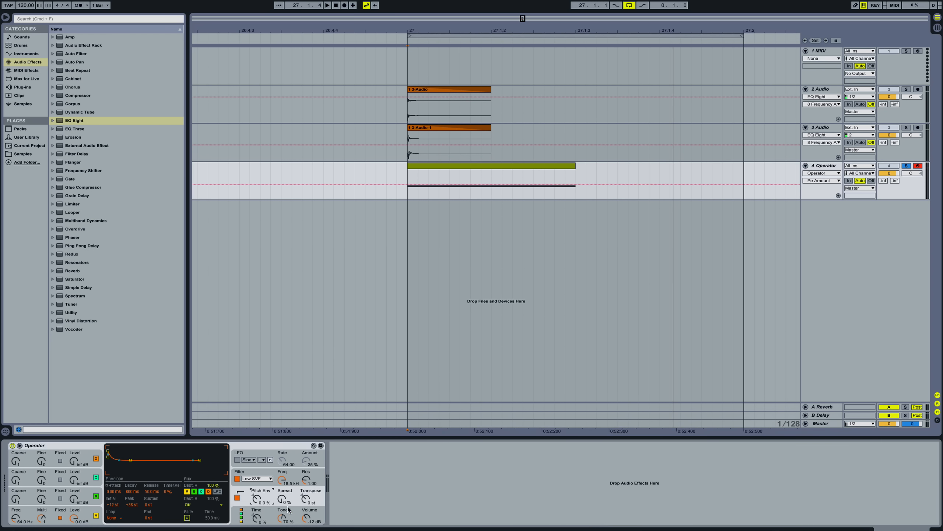
drag(272, 495, 272, 439)
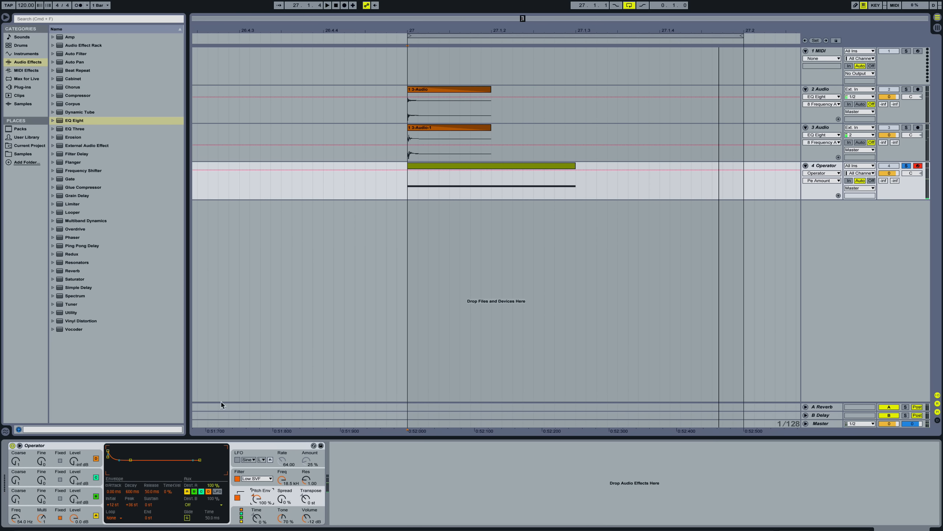
click(134, 491)
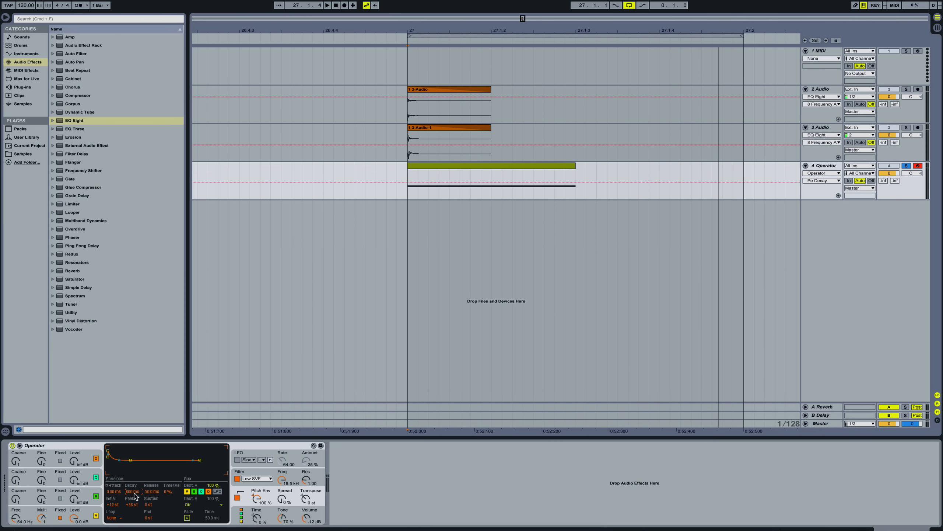
drag(133, 491, 133, 493)
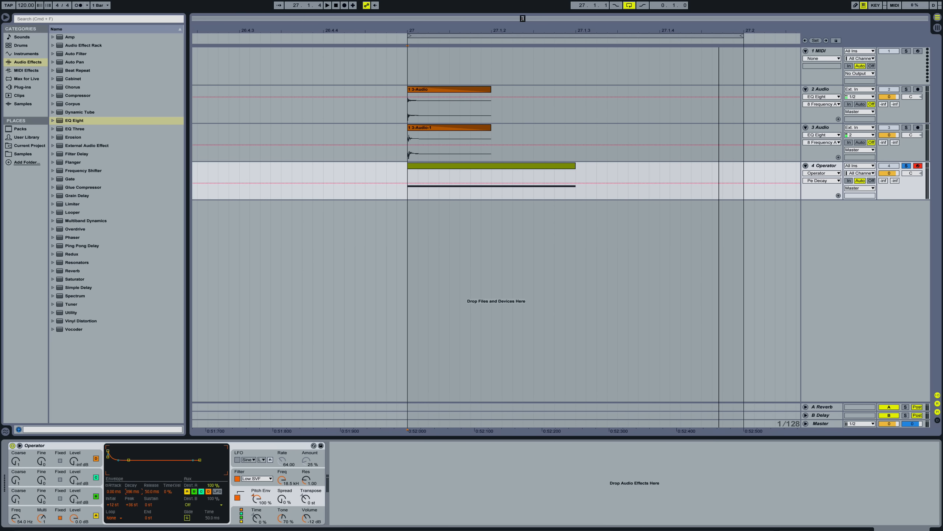
key(space)
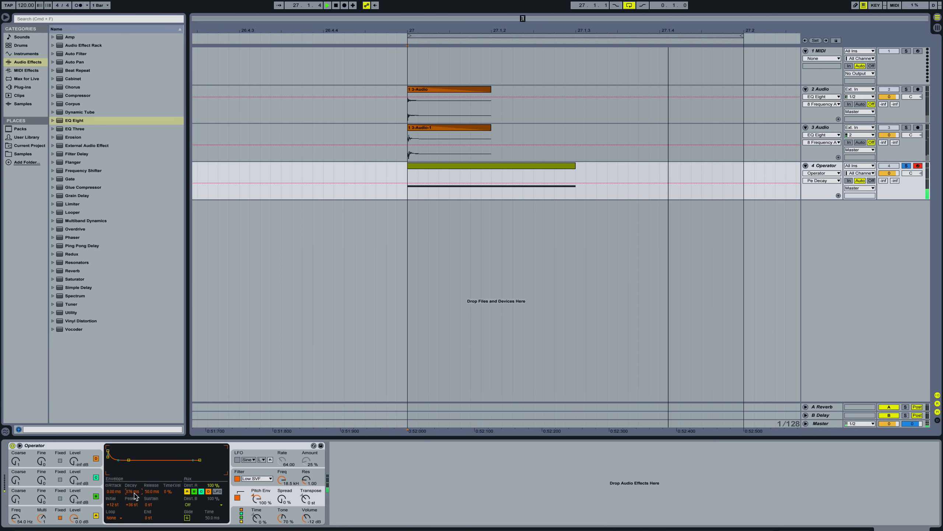
drag(133, 491, 133, 497)
key(space)
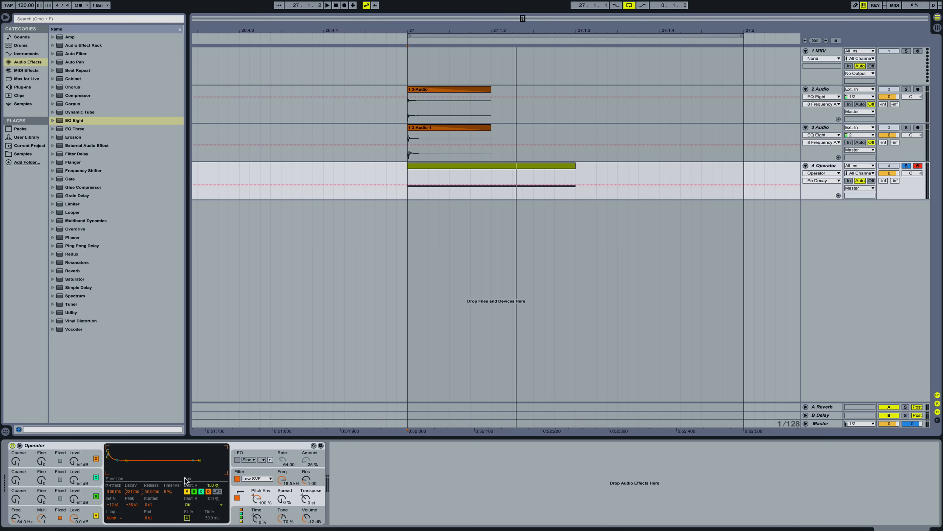
key(space)
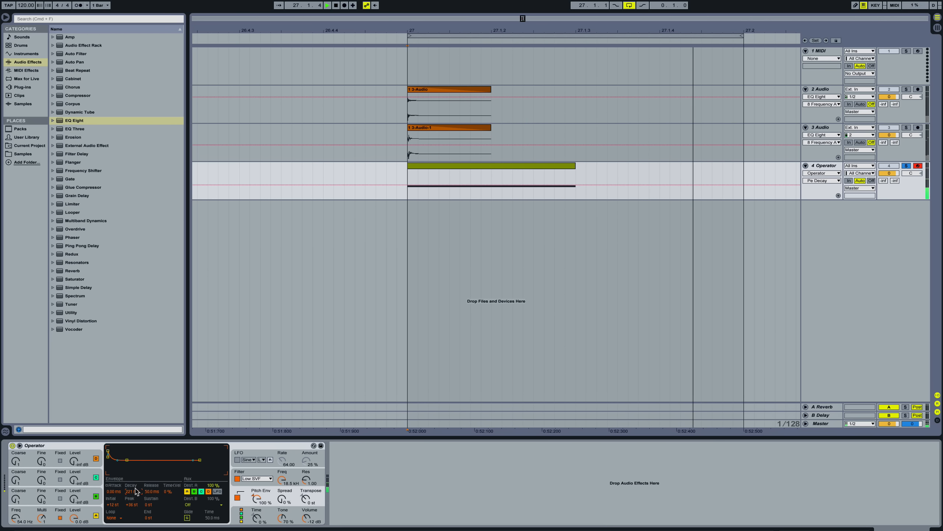
drag(135, 491, 136, 495)
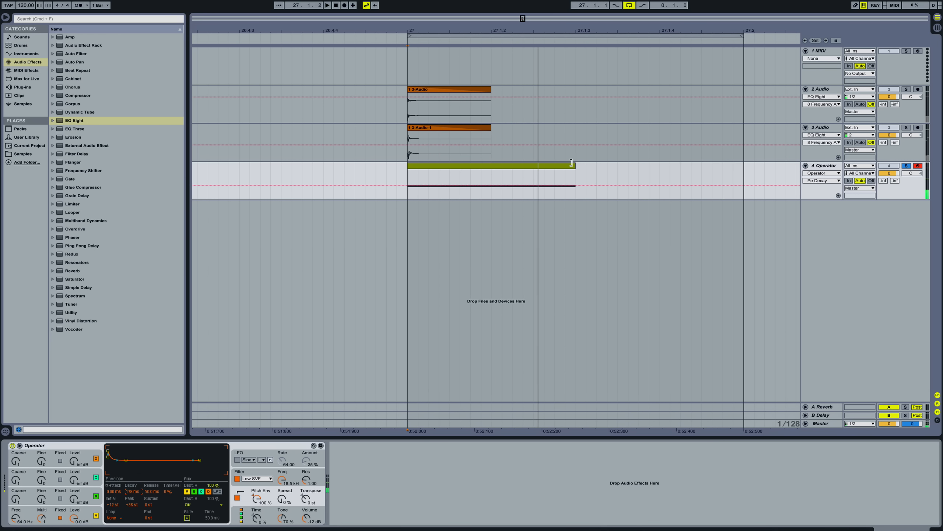
Try the Operator clip shortened to end at 27.1.2, audition it, and extend the clip back to 27.1.3
drag(572, 165, 491, 165)
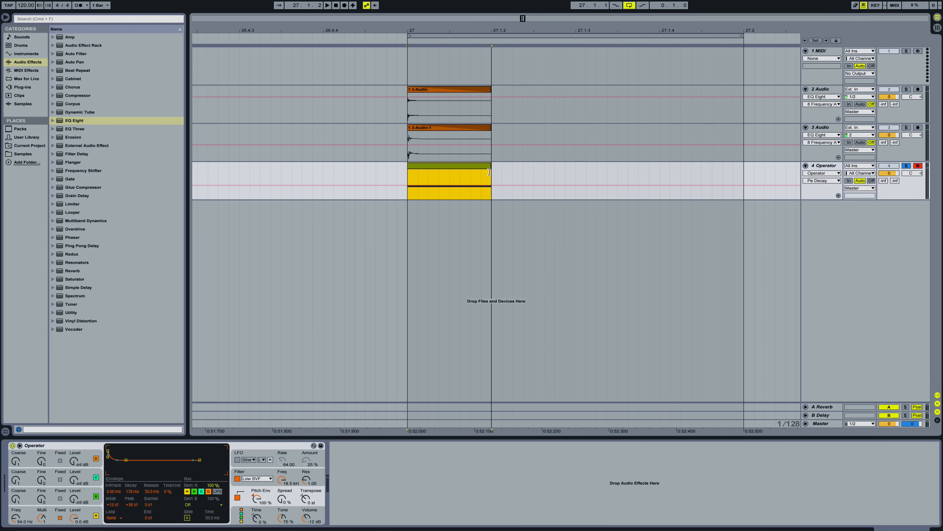
key(space)
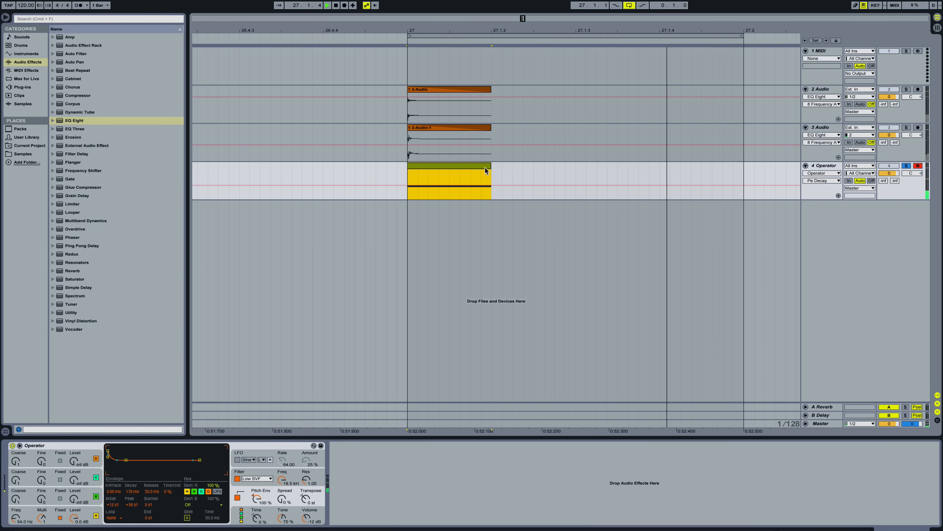
drag(506, 166, 579, 165)
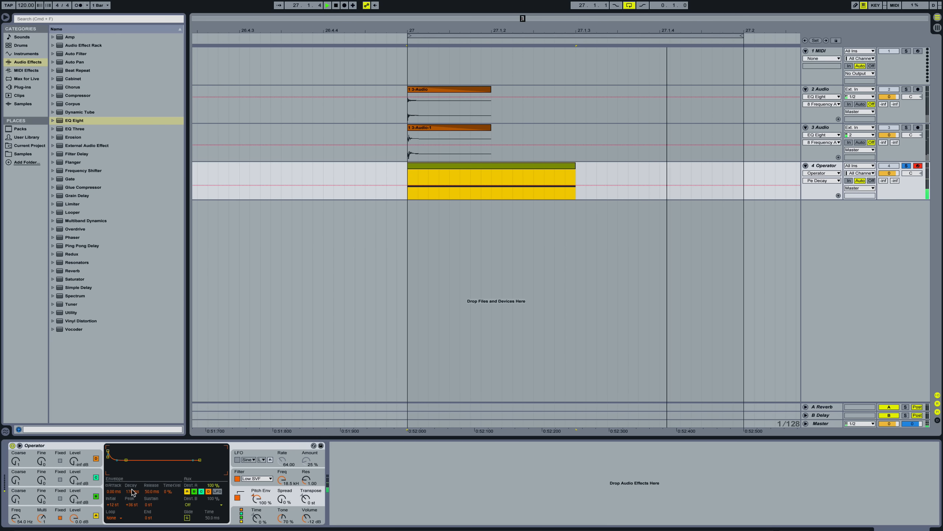
In oscillator A's amplitude envelope, lower the Sustain to -inf dB and set the Decay to 1.62 s
click(76, 512)
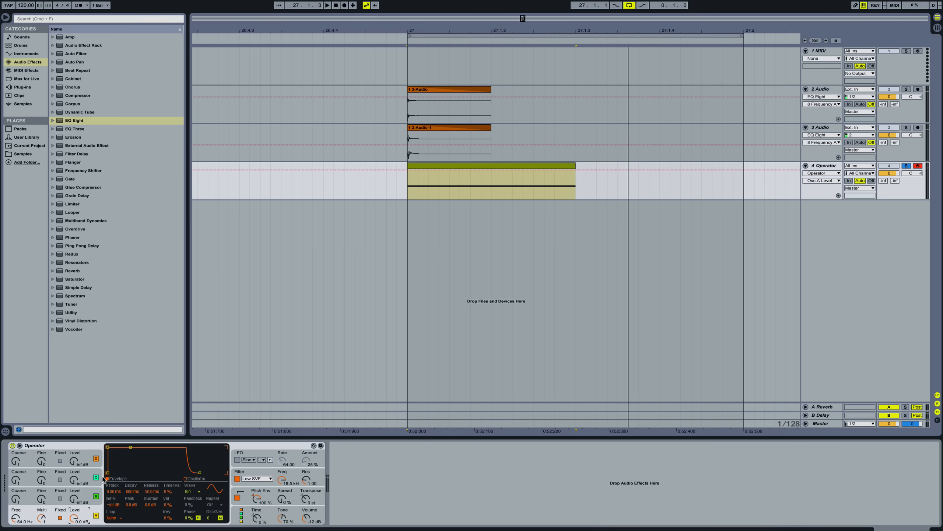
drag(129, 446, 131, 519)
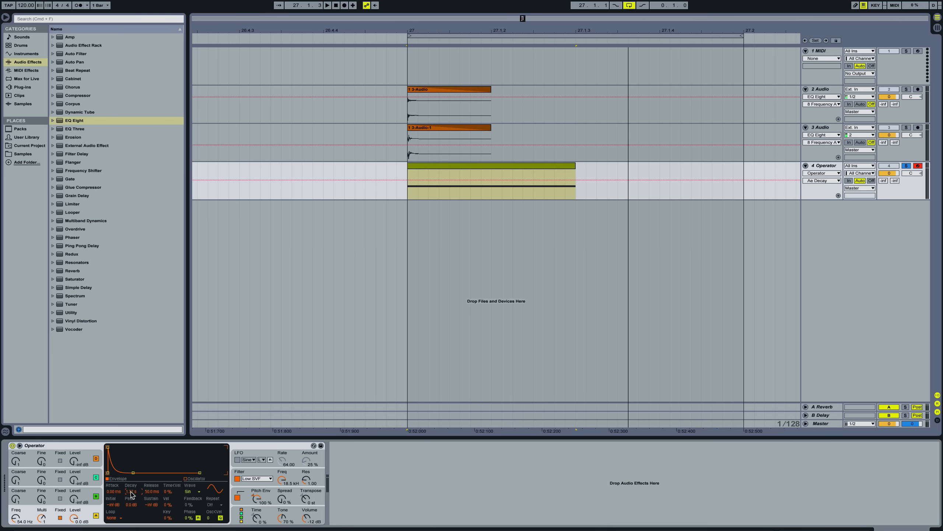
drag(131, 494, 151, 510)
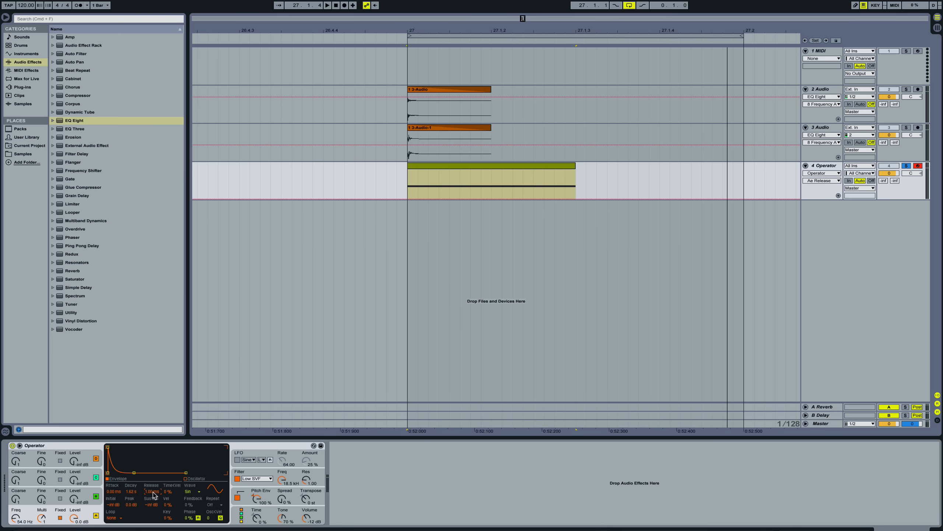
Set oscillator A's envelope Release to about 345 ms while auditioning the tail
drag(152, 491, 152, 477)
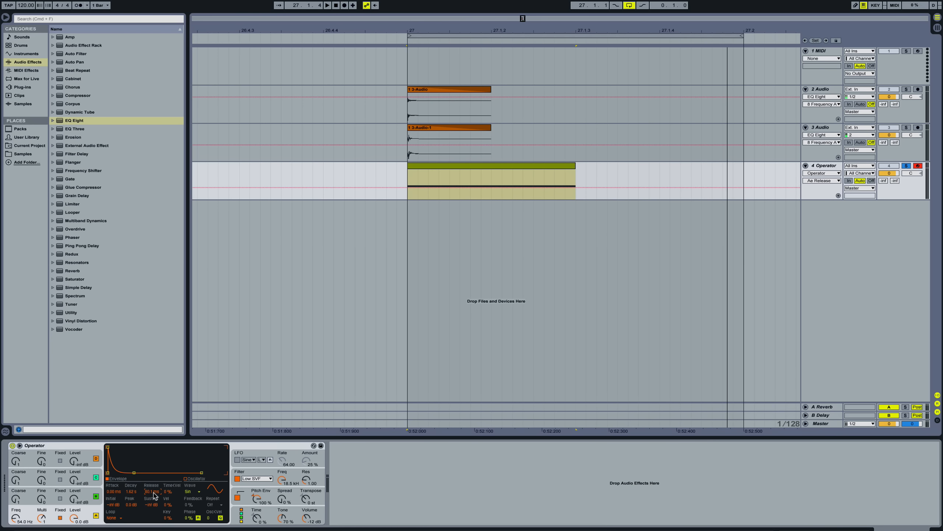
key(space)
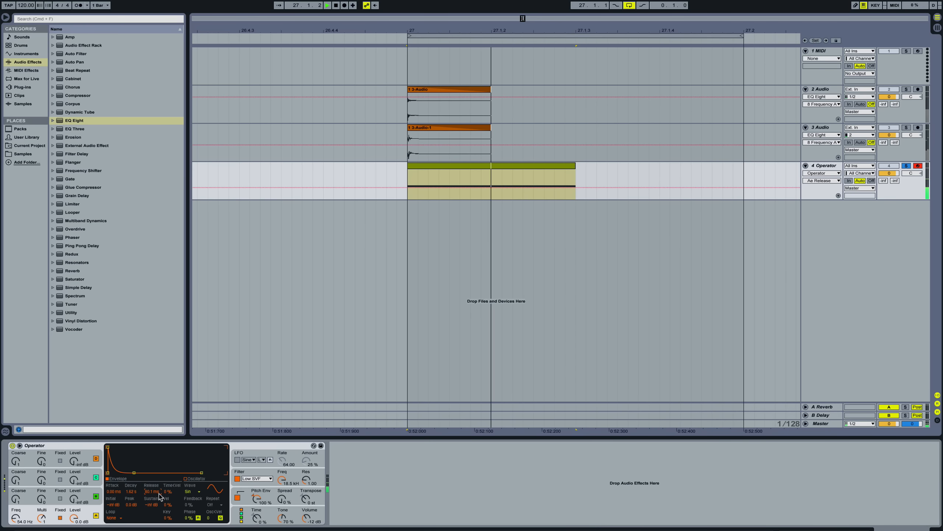
drag(159, 494, 155, 493)
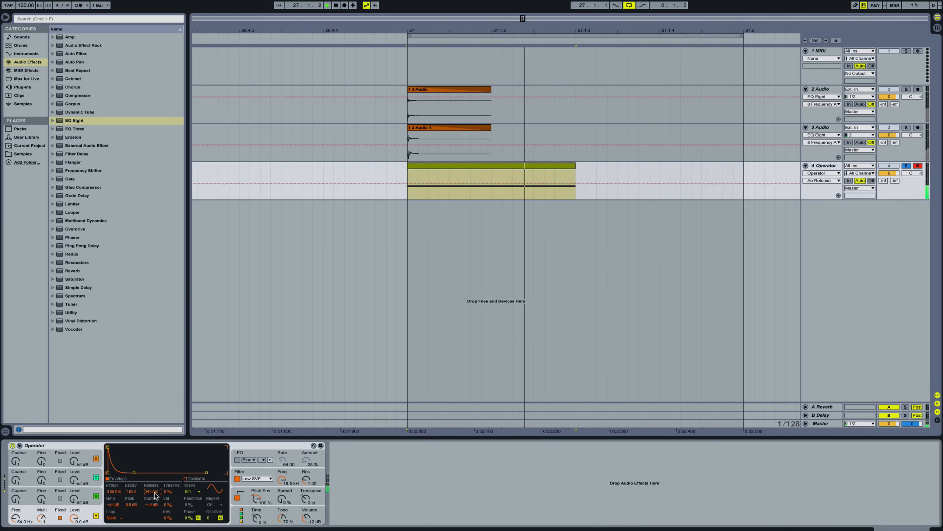
key(space)
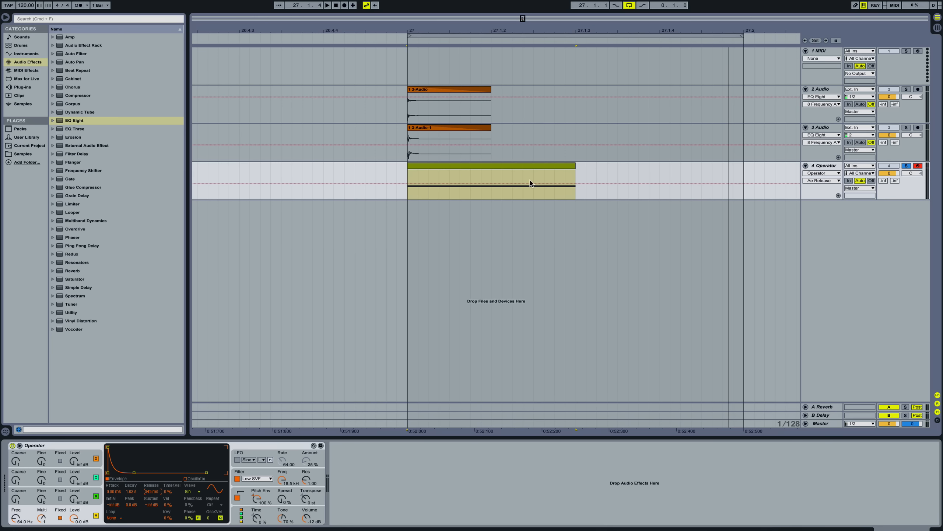
Freeze and flatten the Operator track into audio, and undo both operations
click(579, 171)
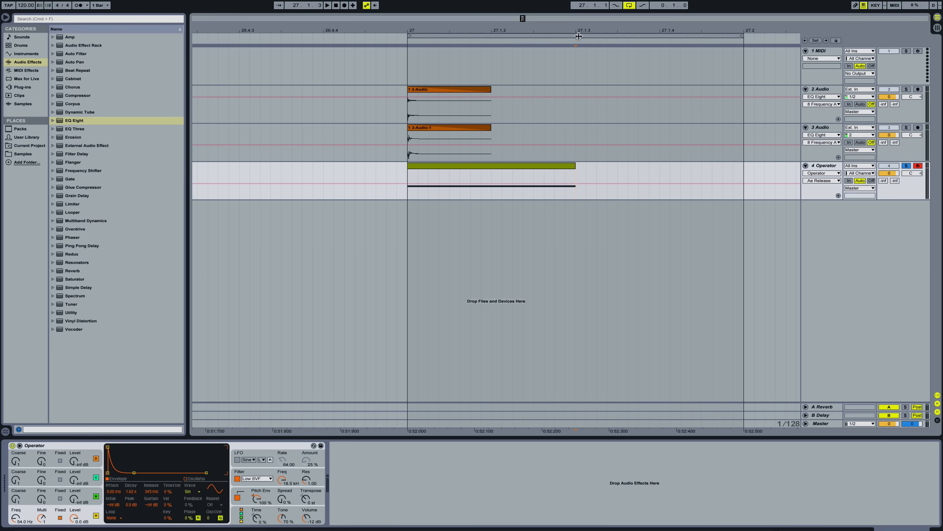
right_click(819, 169)
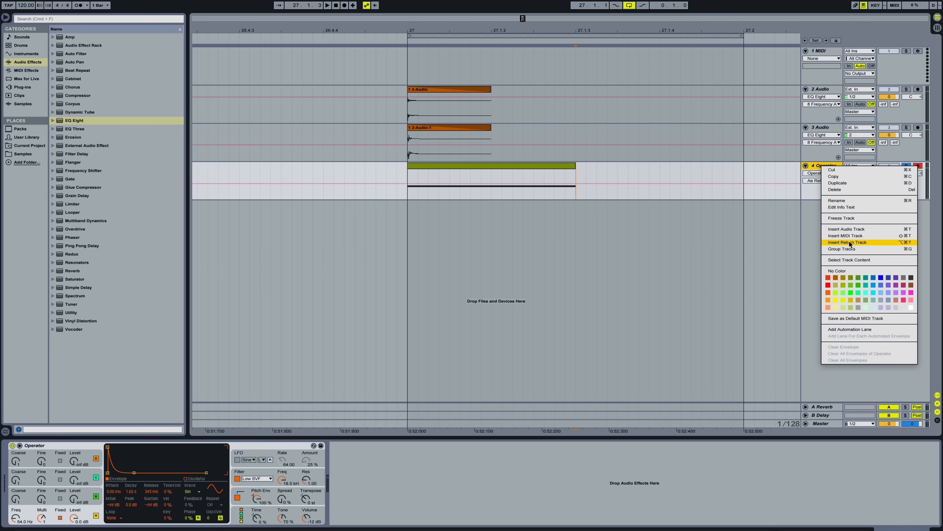
click(841, 218)
right_click(829, 166)
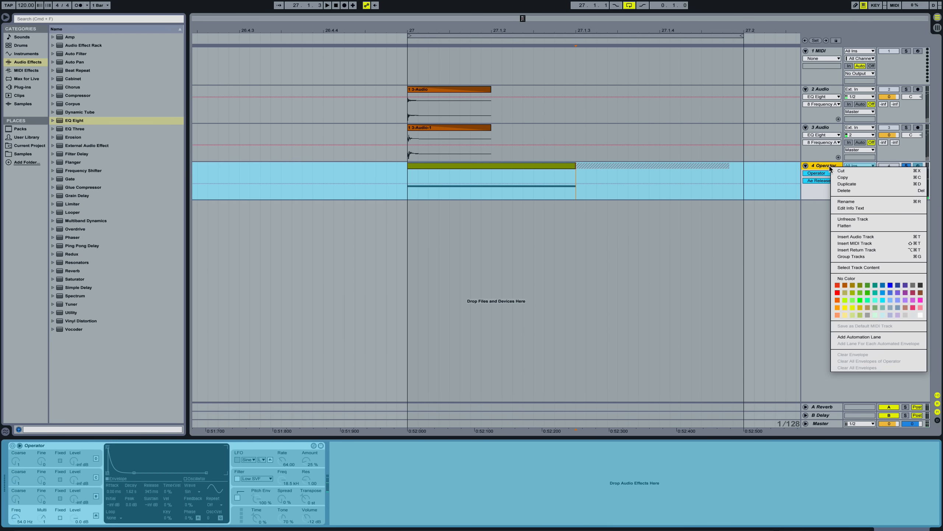
click(844, 225)
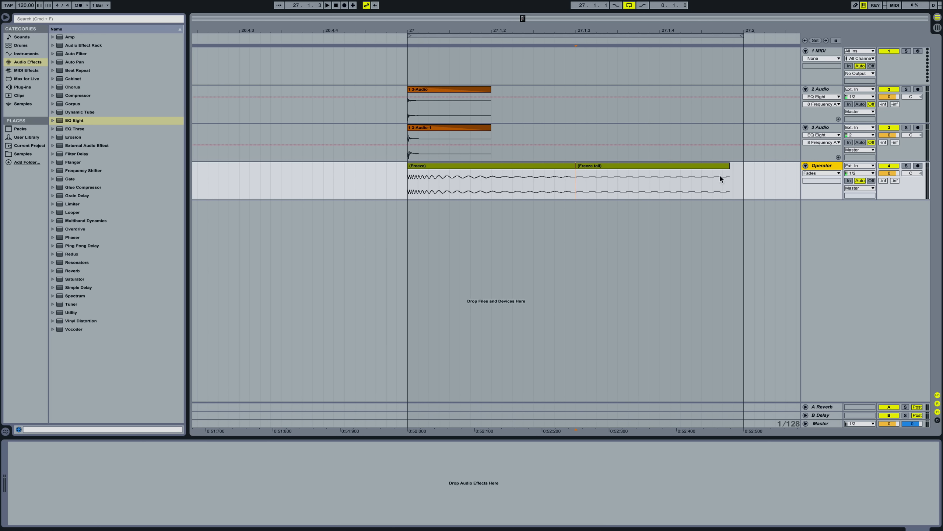
key(super+z)
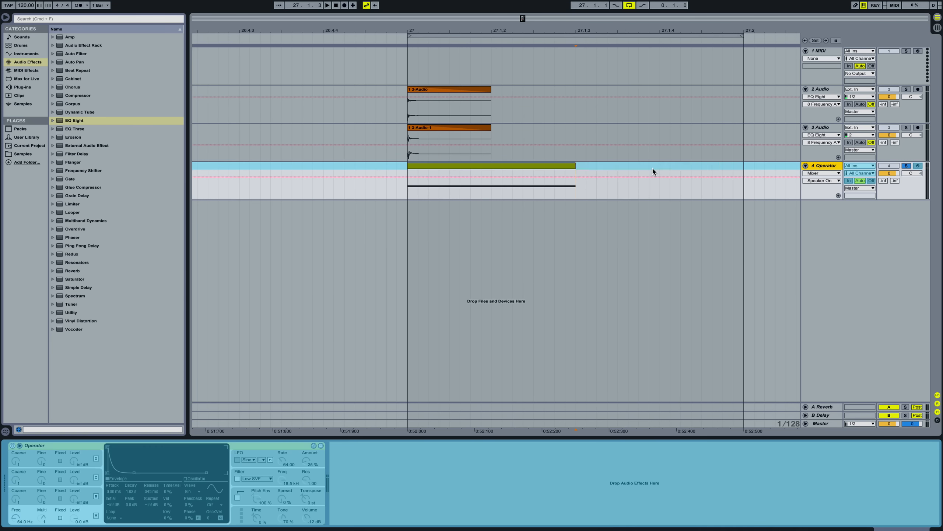
key(super+z)
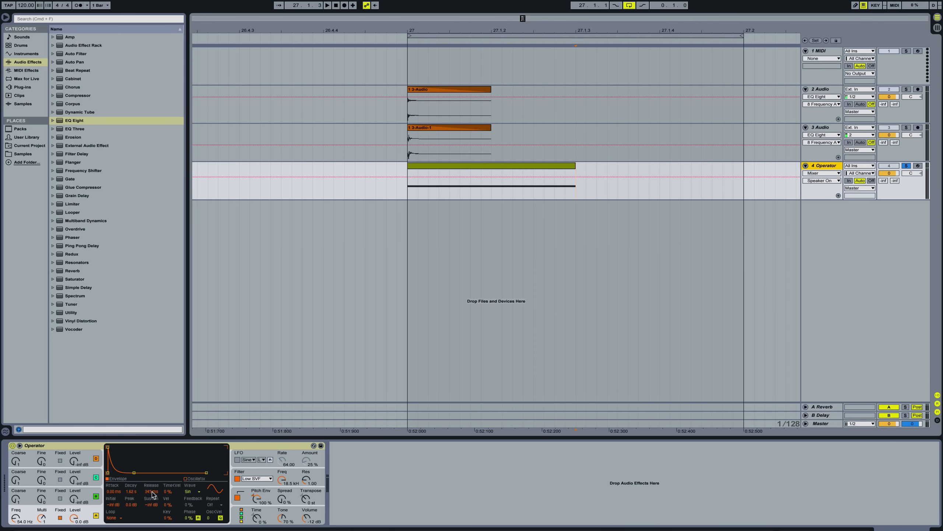
Audition the soloed Operator track and set oscillator A's envelope Decay to about 1.77 s
key(space)
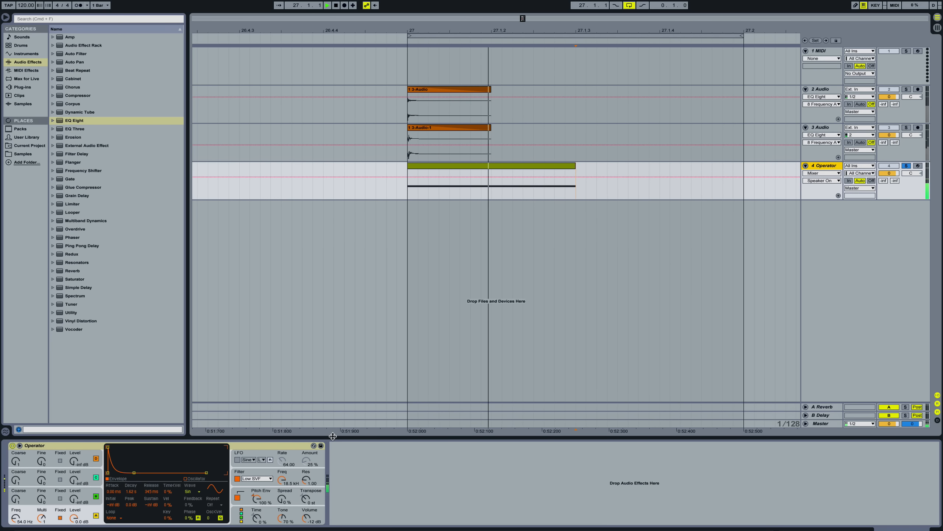
key(space)
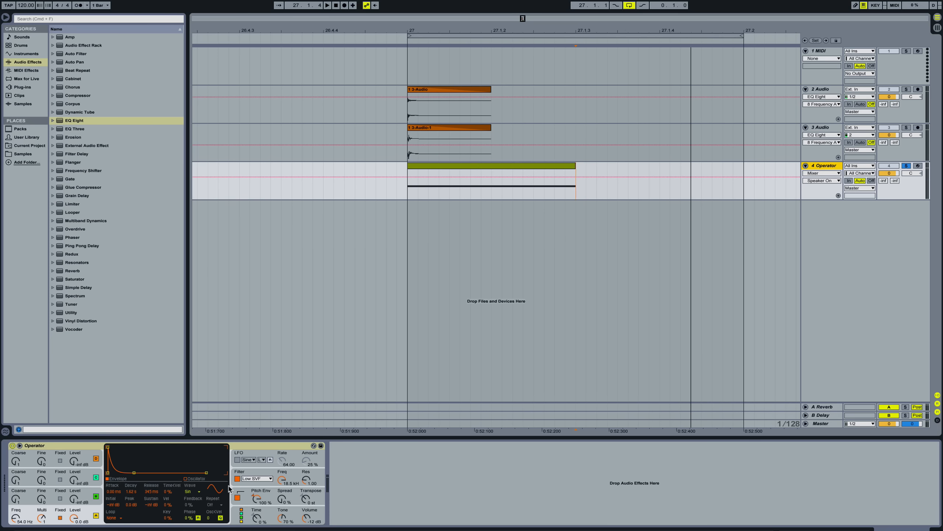
key(space)
drag(131, 492, 131, 491)
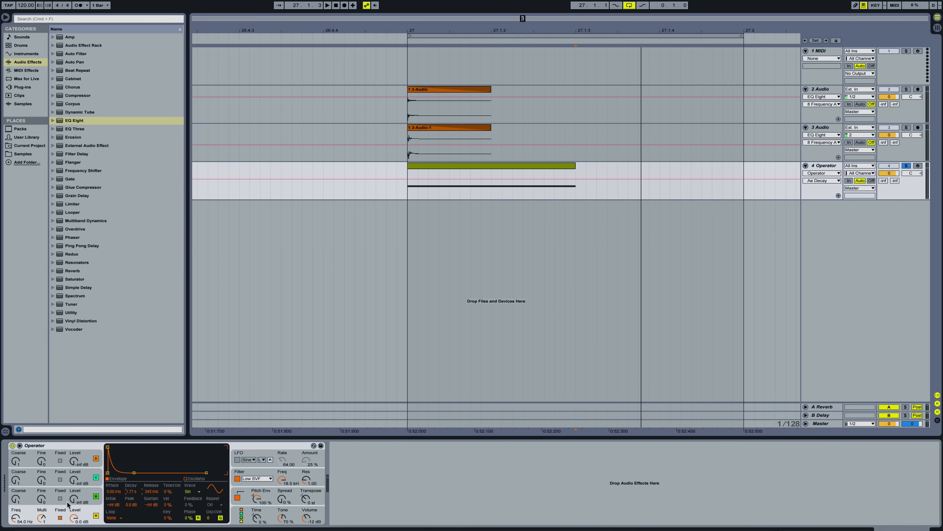
Add an EQ Eight after Operator and expand its large spectrum display
double_click(79, 122)
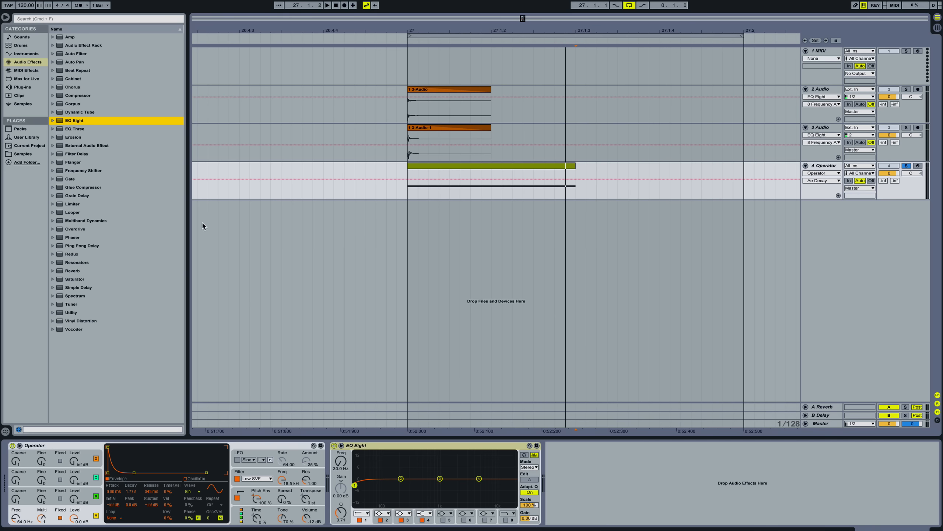
key(space)
click(341, 446)
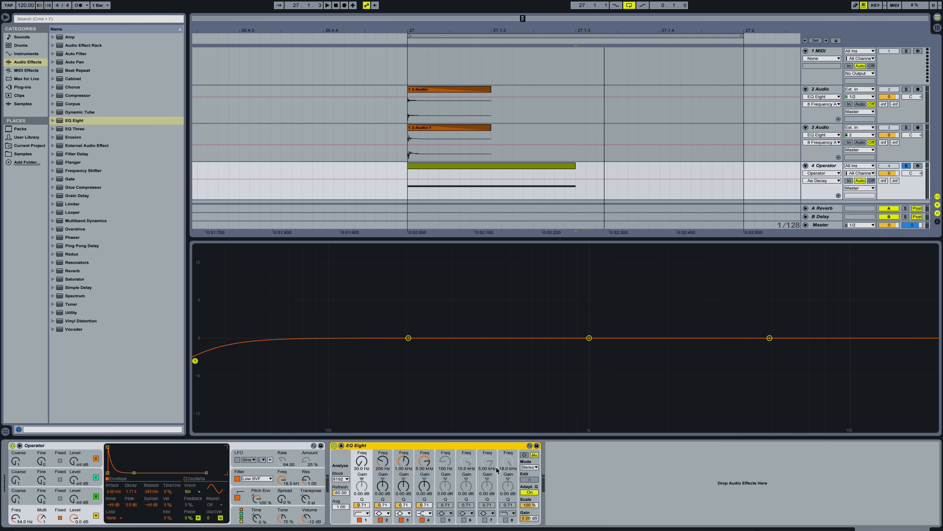
During playback, dip EQ Eight's band 2 by about 4.67 dB at about 176 Hz
key(space)
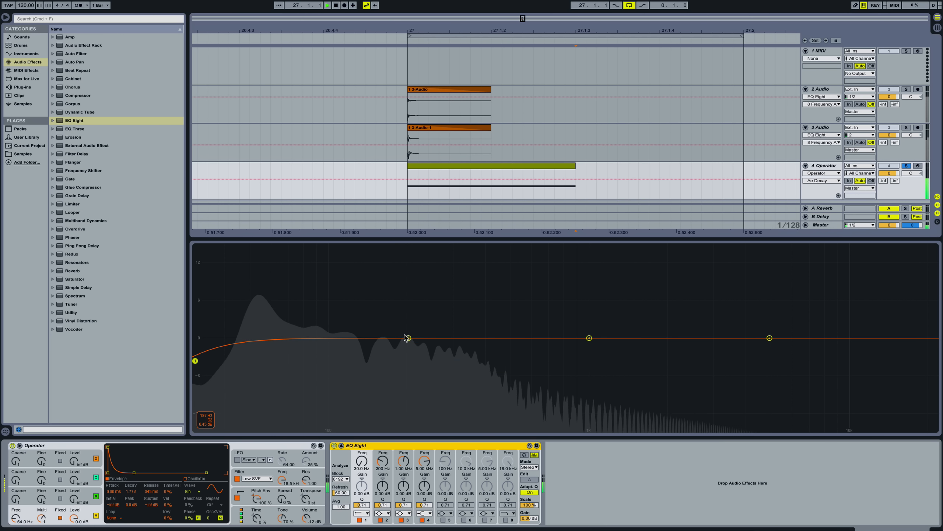
drag(408, 338, 379, 364)
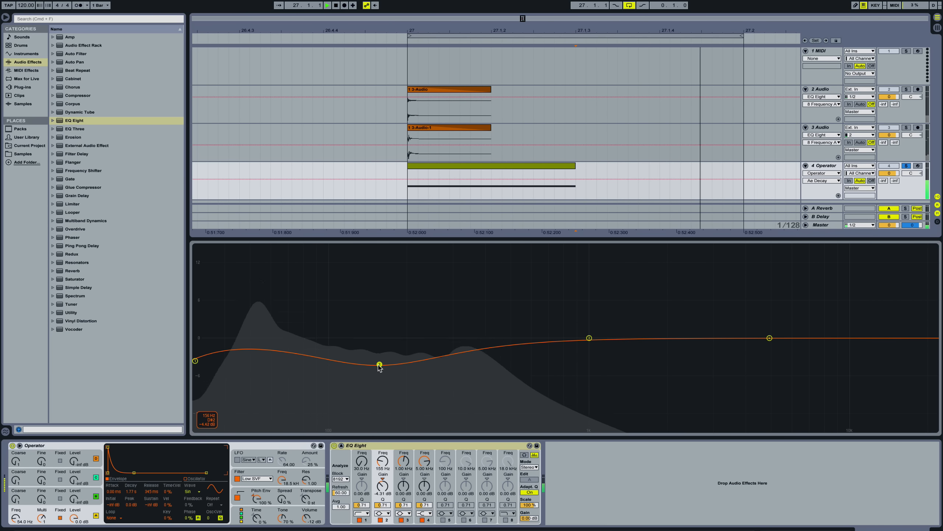
drag(380, 365, 393, 366)
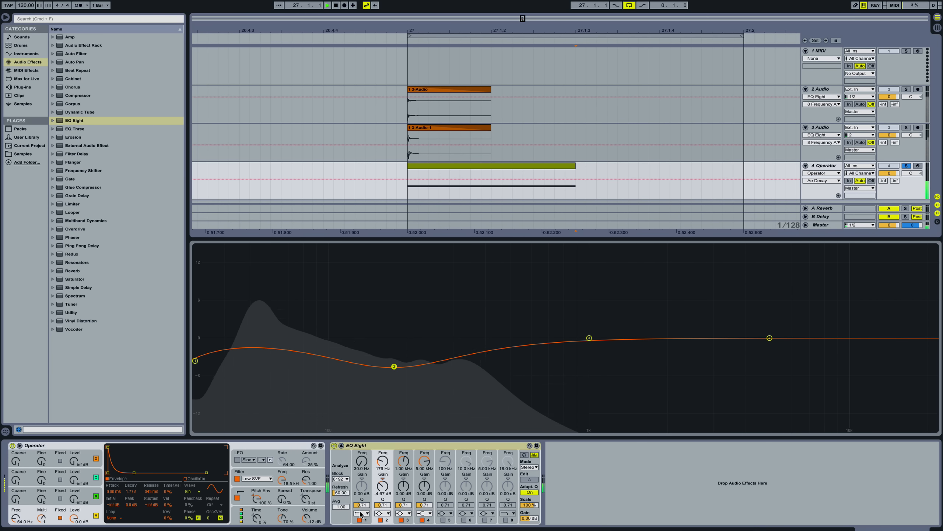
Set EQ Eight's band 1 low cut to about 45.6 Hz with a Q of 0.97, and compare the sound with the EQ bypassed
click(364, 460)
mouse_move(362, 461)
mouse_down()
mouse_move(362, 448)
mouse_move(362, 456)
mouse_up()
mouse_move(366, 504)
mouse_down()
mouse_move(366, 494)
mouse_move(366, 503)
mouse_up()
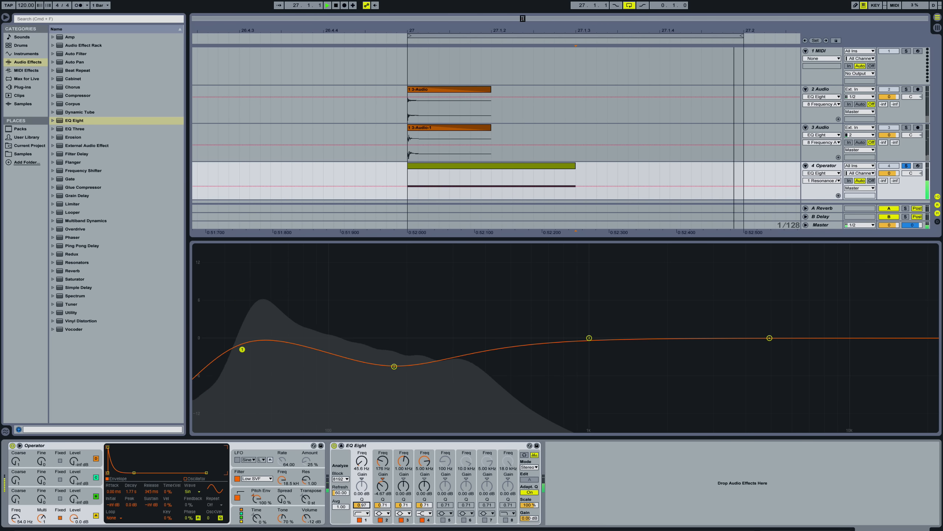
click(334, 445)
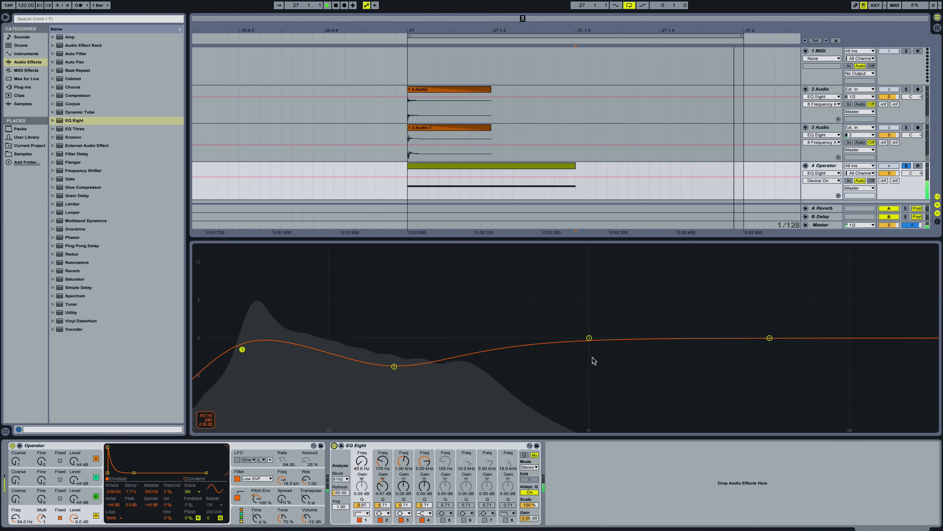
key(space)
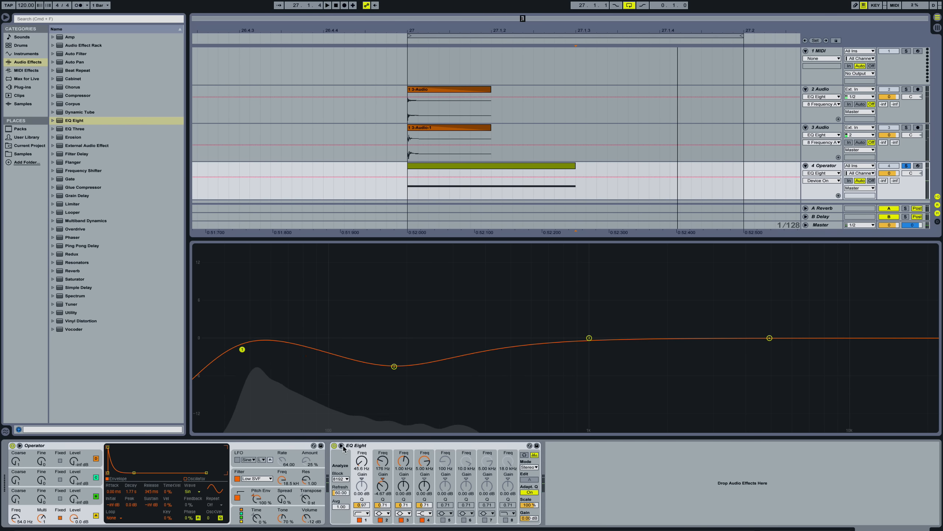
Collapse Operator's EQ Eight display and audition the unsoloed kick layers together, comparing the sound with and without the Operator track
click(341, 445)
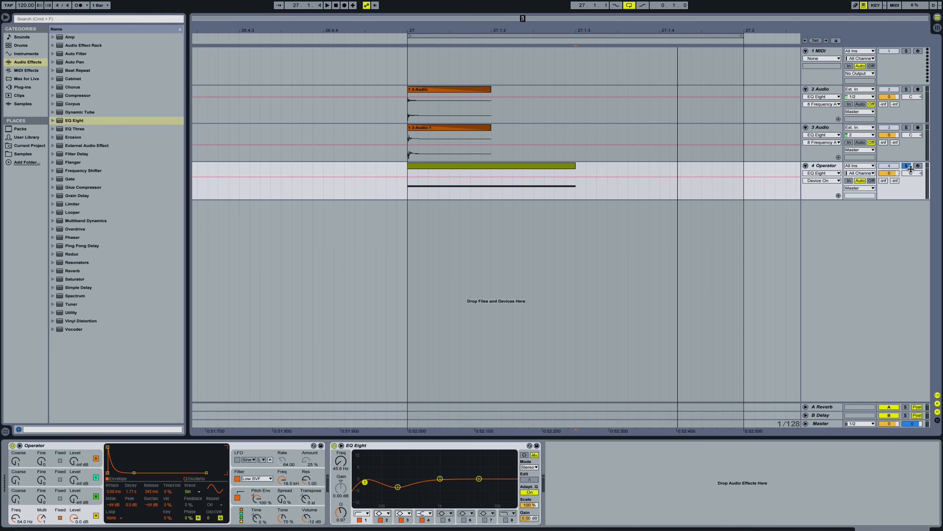
key(space)
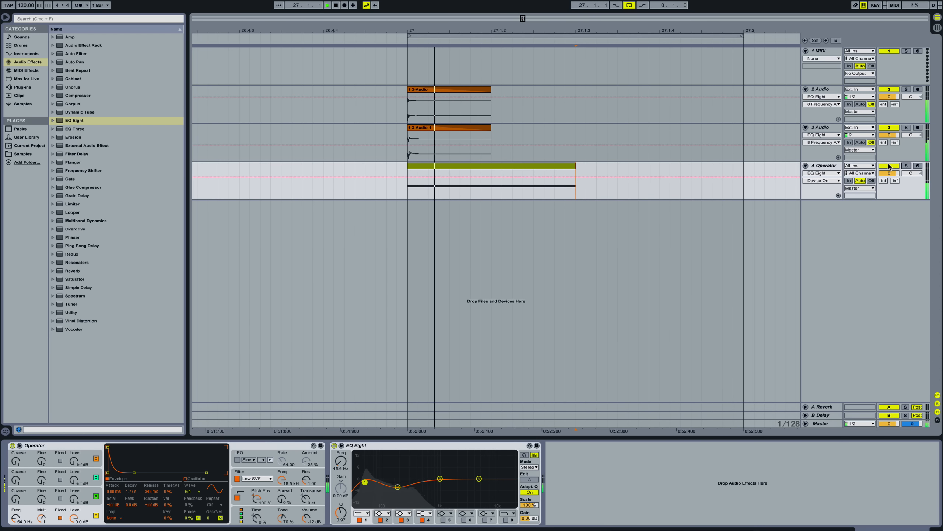
key(space)
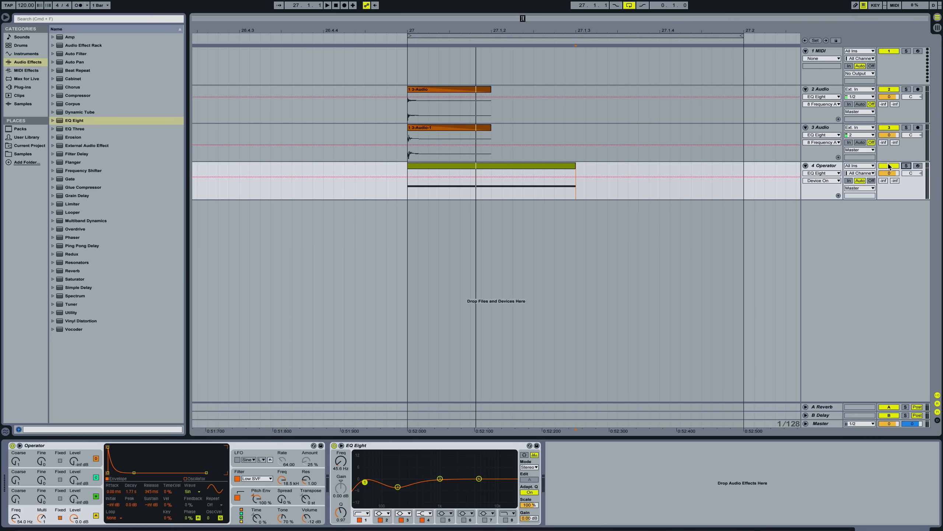
click(837, 136)
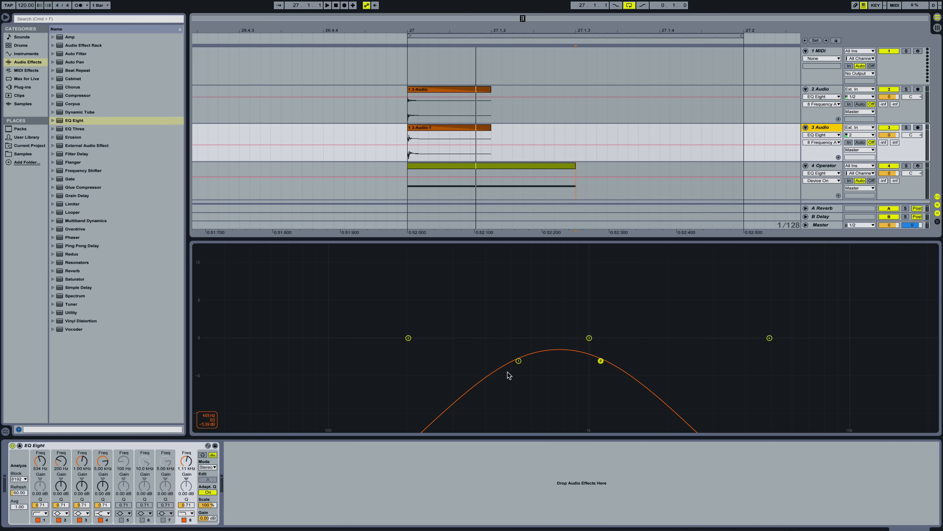
click(739, 197)
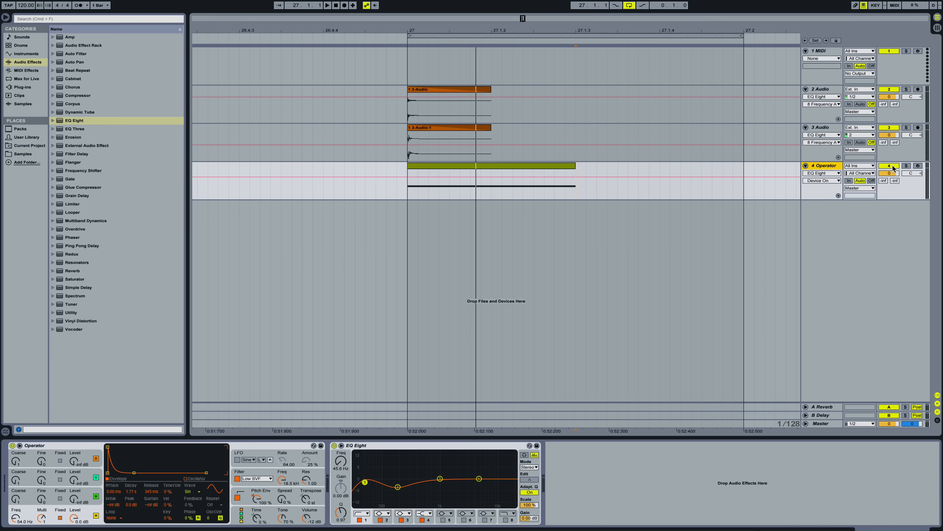
key(space)
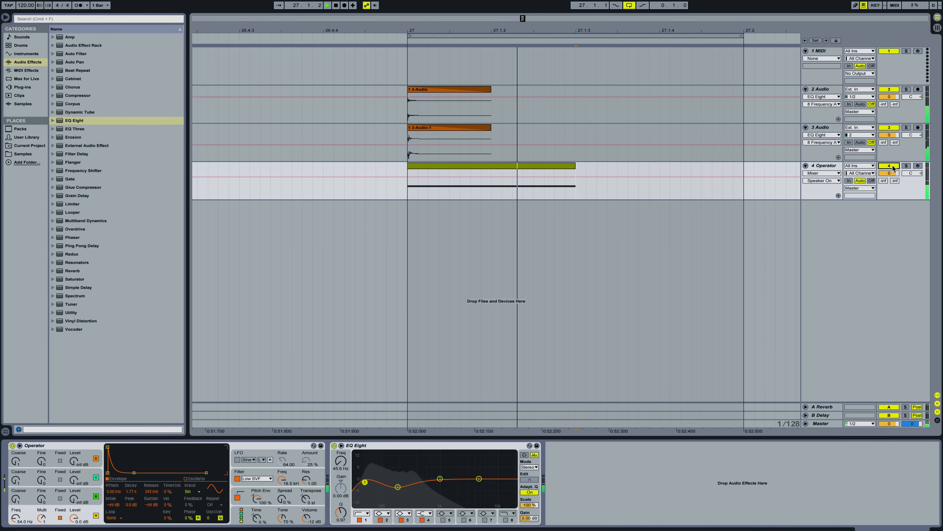
key(space)
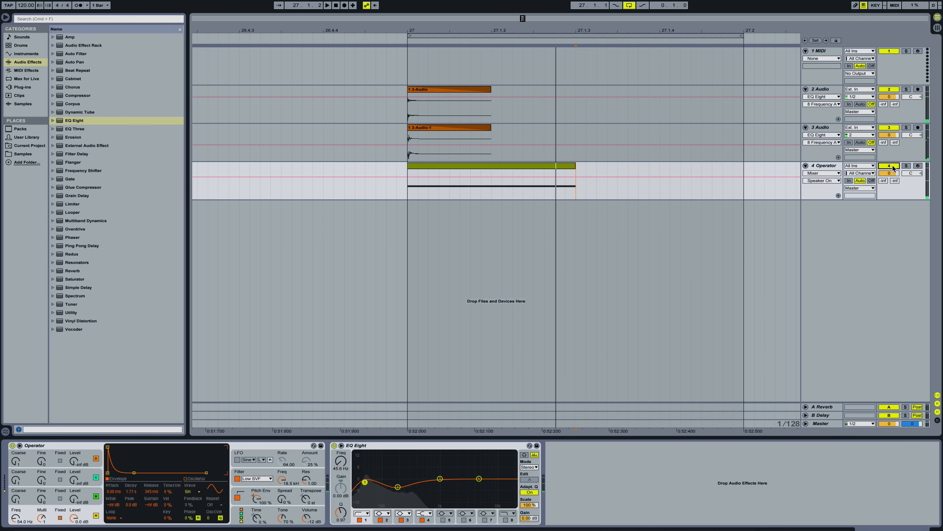
Examine the device chains of the two audio tracks and the Operator track
click(822, 127)
key(Up)
key(Down)
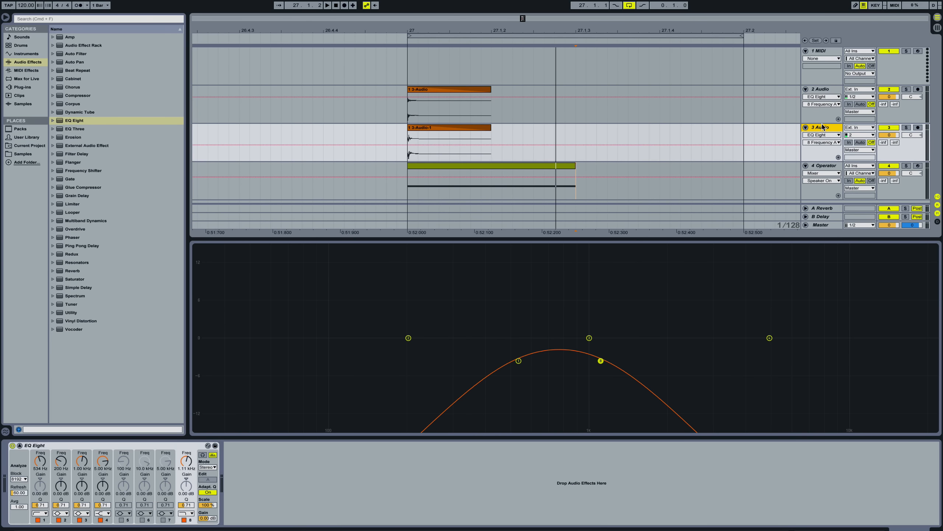
key(Up)
key(Down)
key(Up)
key(Up)
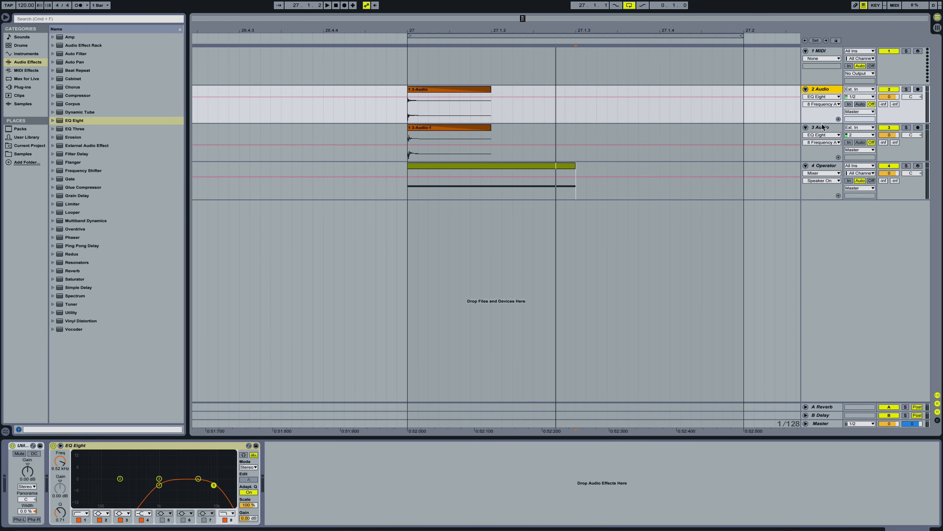
key(Down)
key(Down)
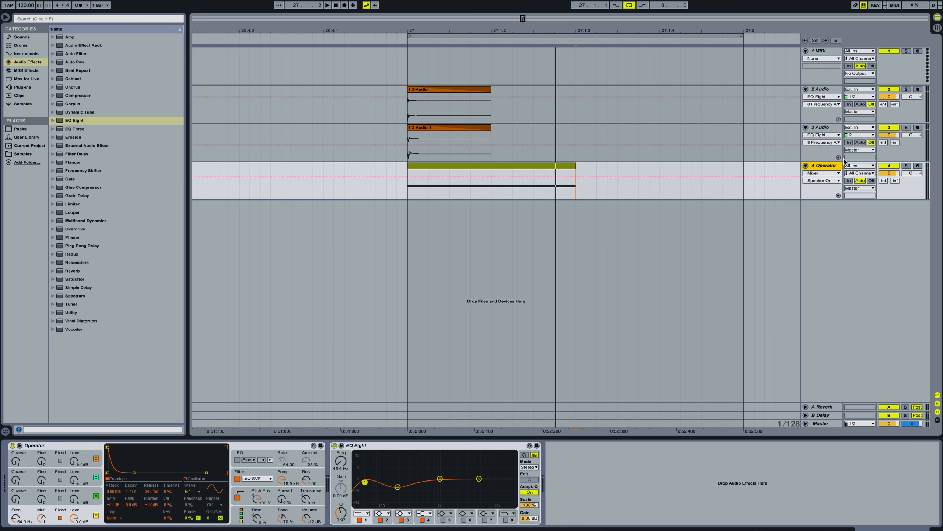
Solo Operator and play it through a Spectrum analyzer added to the Master track, with its refresh set to 65 ms
click(906, 166)
click(822, 425)
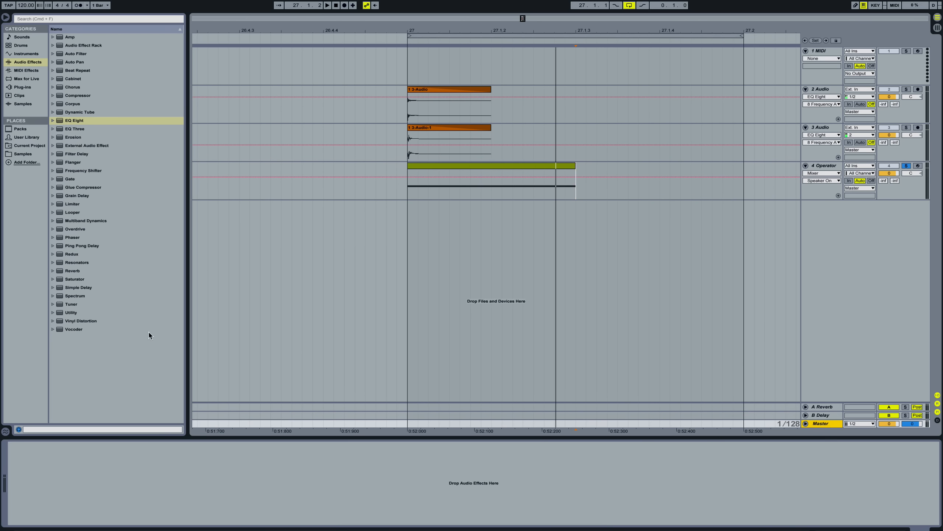
double_click(73, 296)
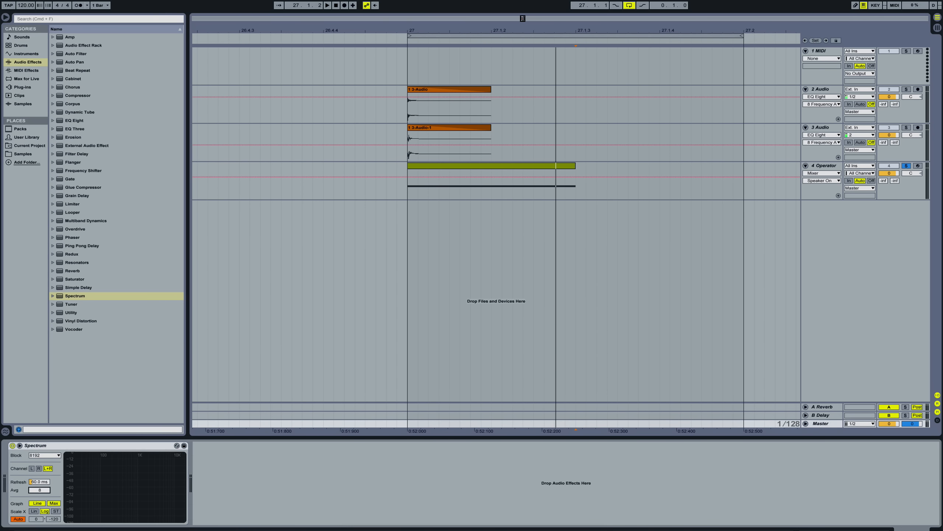
drag(42, 482, 42, 481)
key(space)
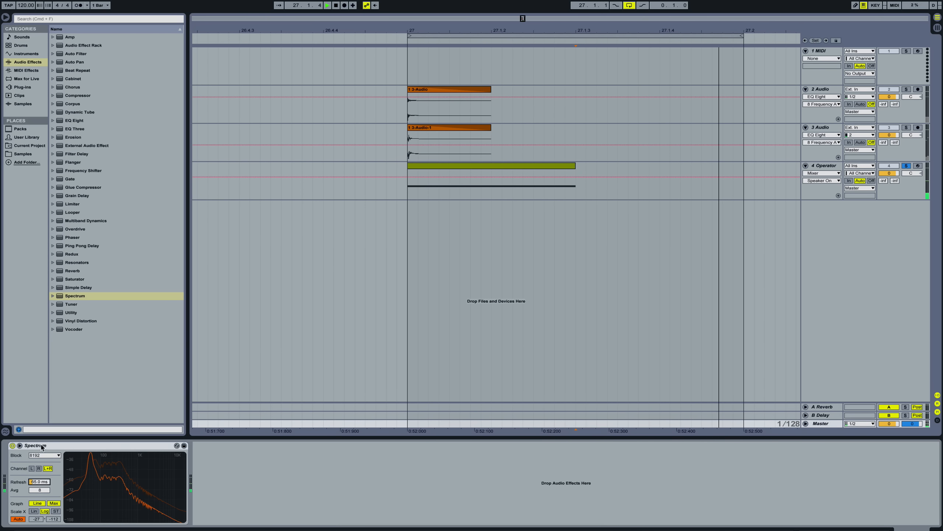
Examine the expanded Spectrum display with Operator unsoloed, and delete Spectrum from the Master track
click(20, 446)
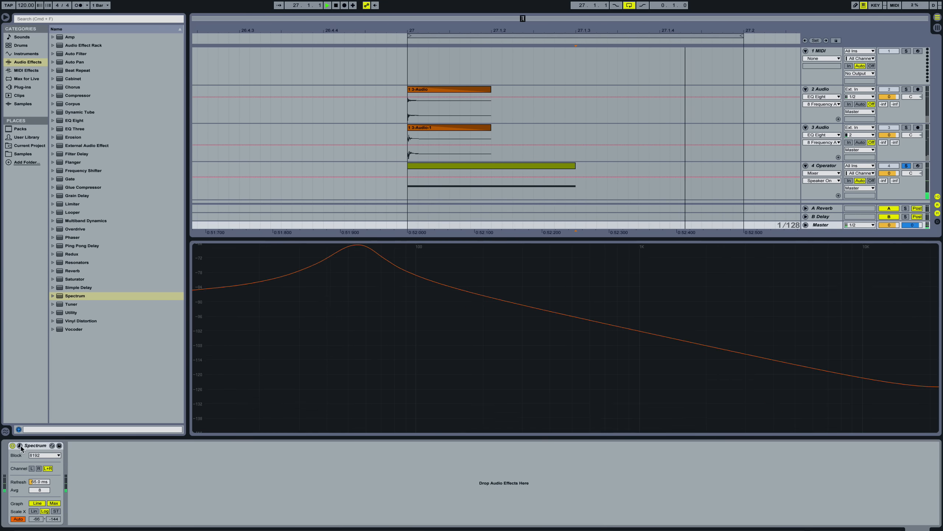
click(906, 166)
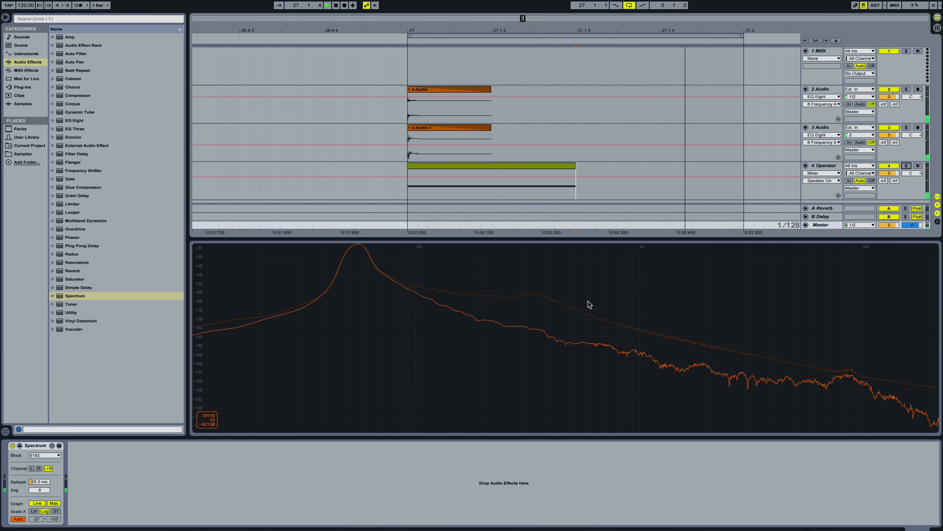
key(space)
click(37, 446)
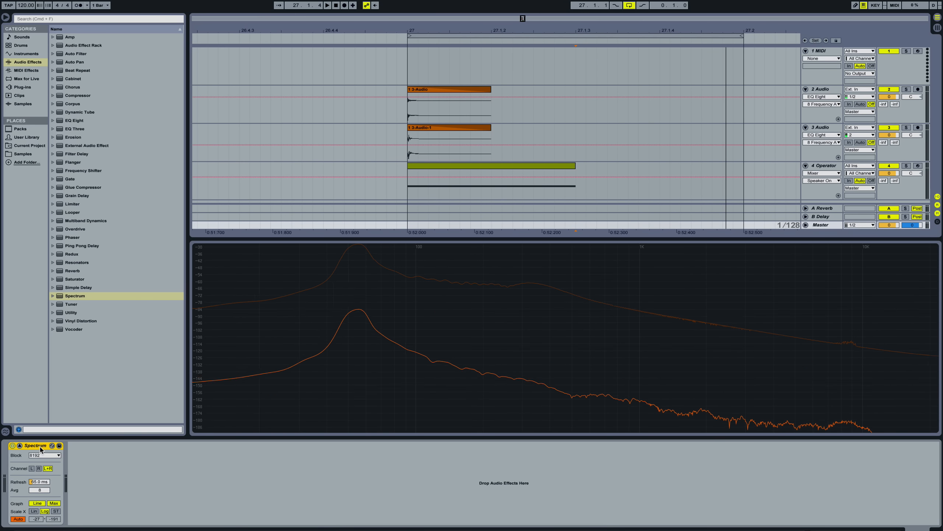
key(Delete)
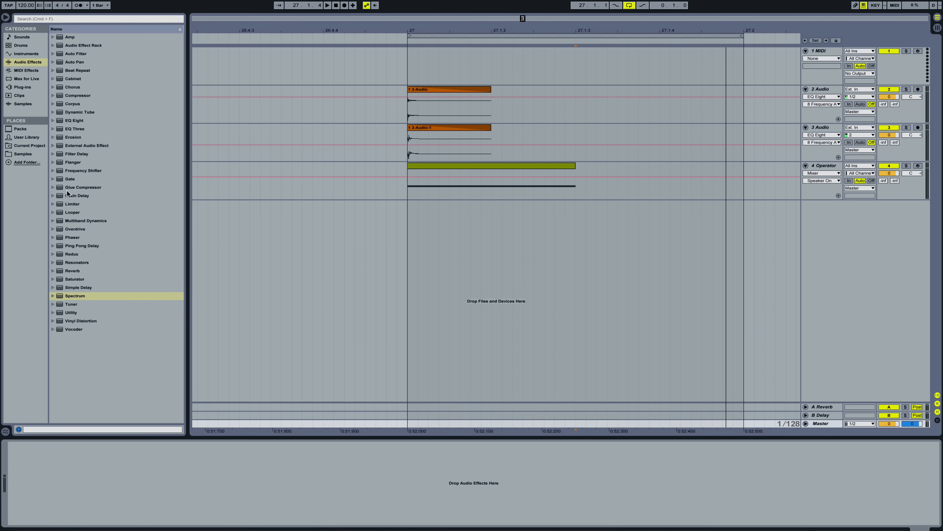
Analyze the combined layers in an expanded EQ Eight on the Master track, and delete that EQ Eight
double_click(77, 122)
key(space)
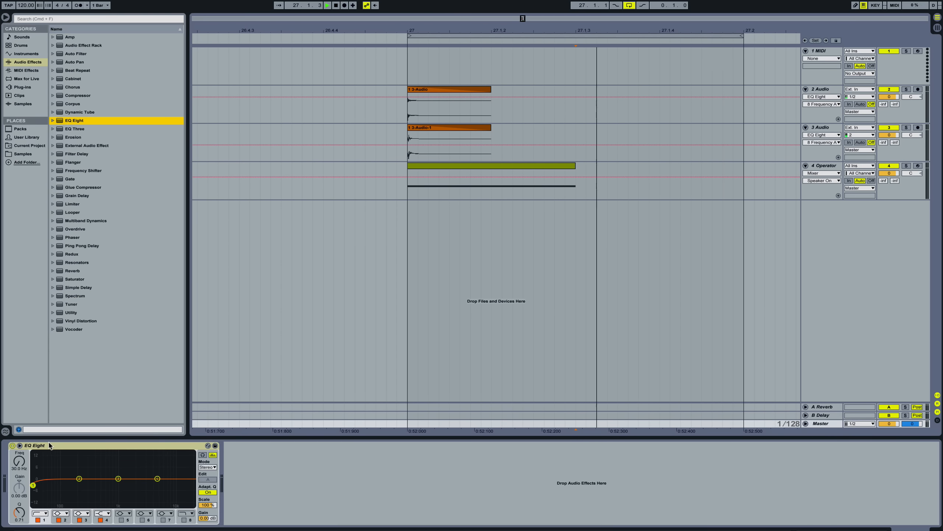
click(20, 445)
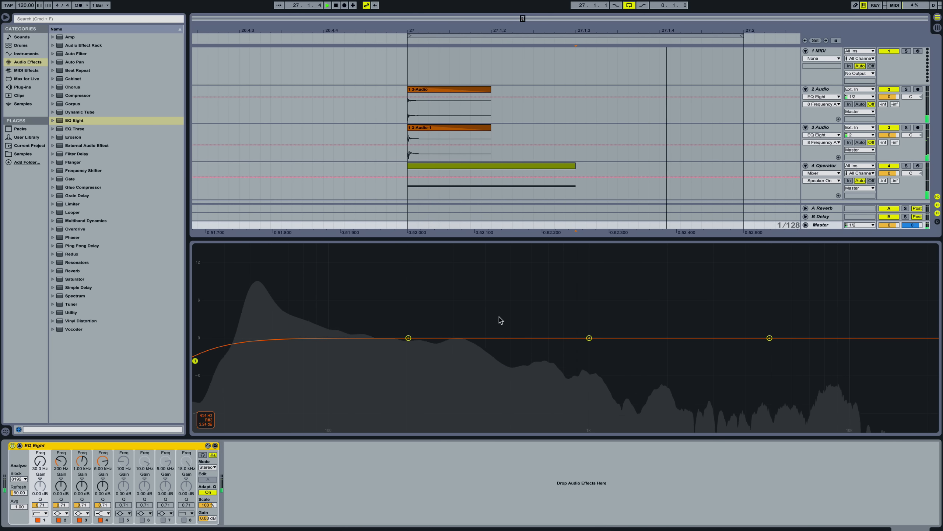
key(space)
key(Delete)
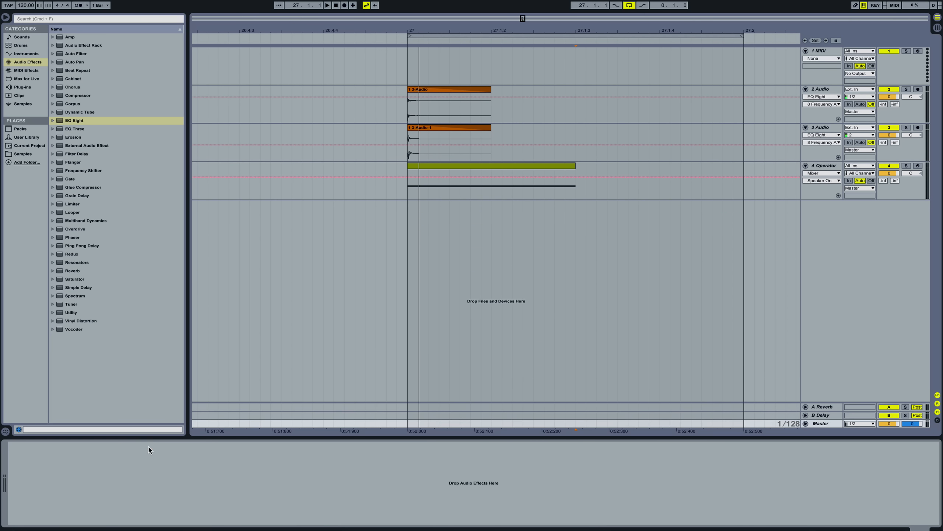
Freeze and flatten audio tracks 2 and 3 together
click(827, 117)
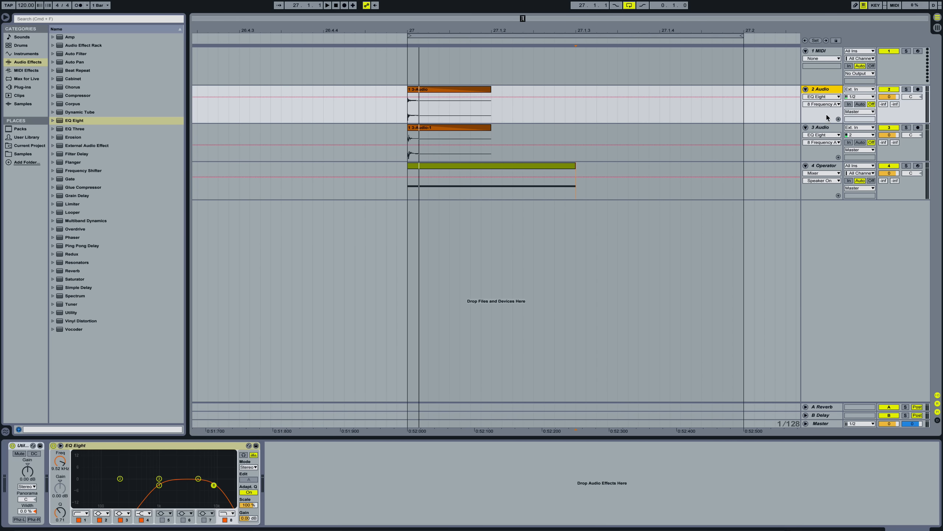
click(830, 132)
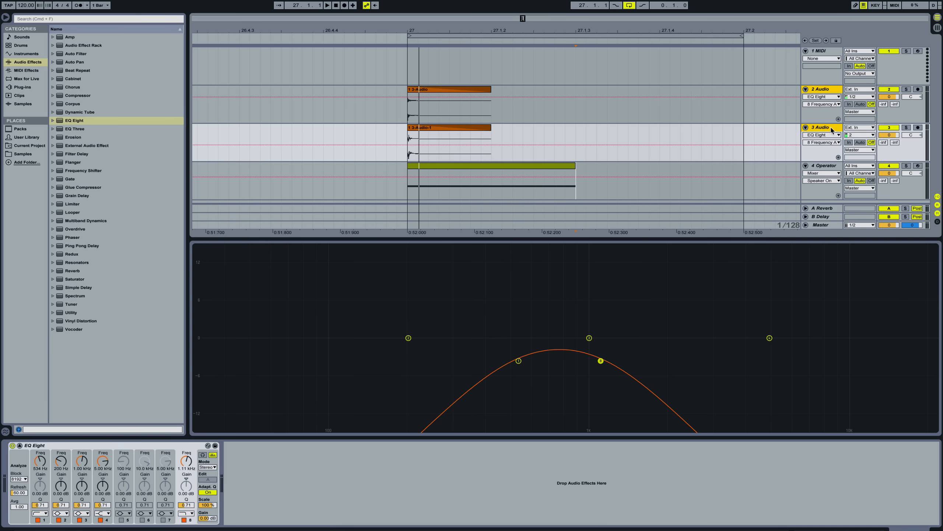
right_click(831, 130)
click(840, 167)
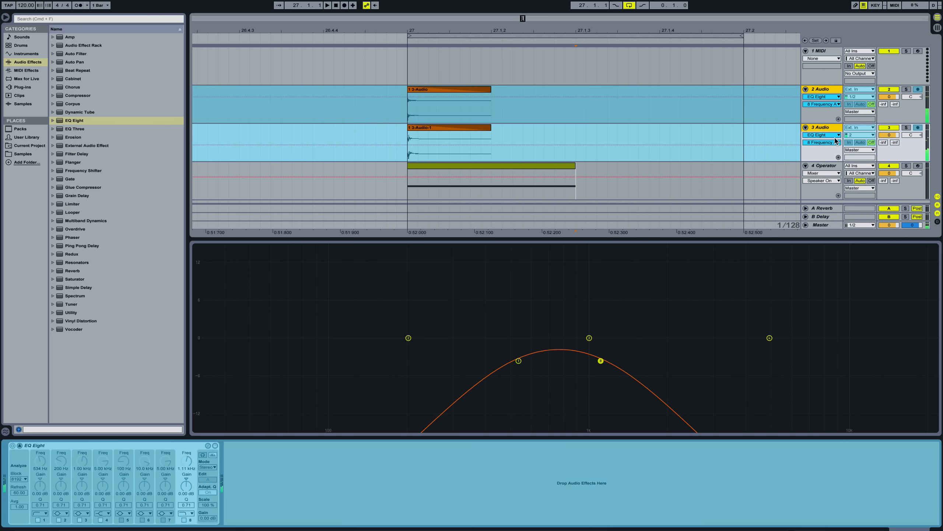
right_click(826, 129)
click(841, 172)
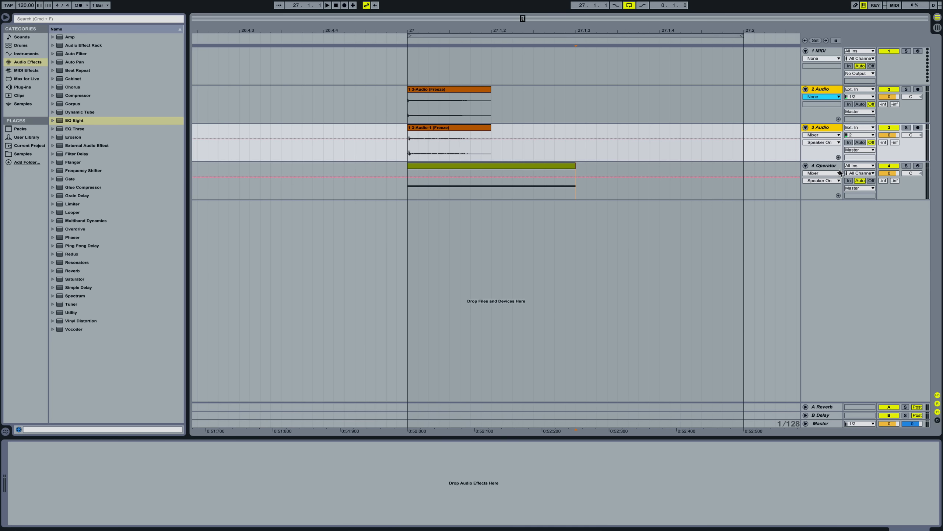
Show the fade controls for the flattened clips on audio tracks 2 and 3
click(453, 94)
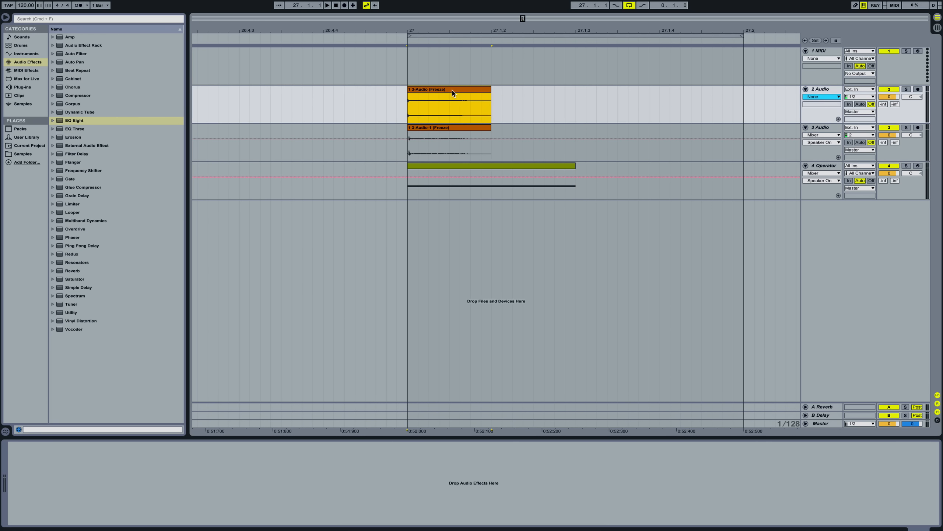
key(super+alt+f)
click(430, 131)
key(super+alt+f)
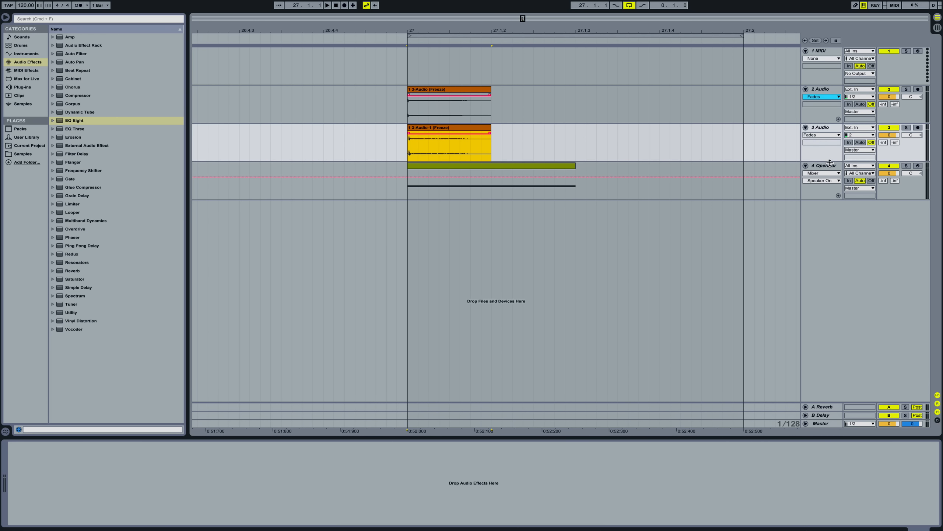
Freeze and flatten the Operator track into audio
right_click(829, 163)
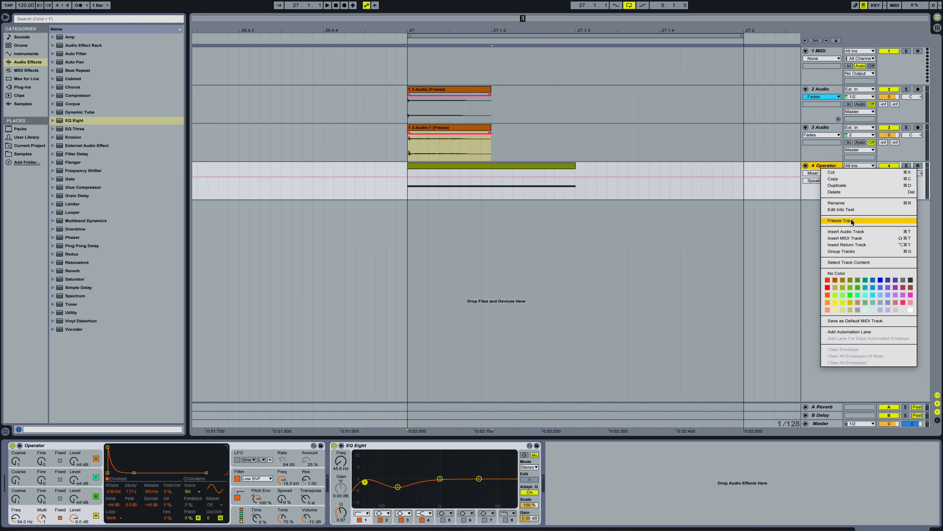
click(841, 221)
right_click(834, 167)
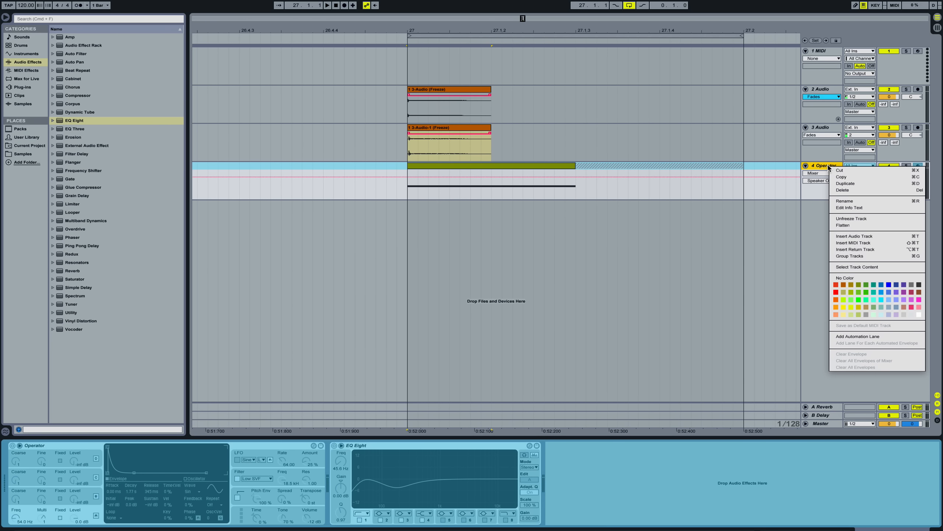
click(843, 225)
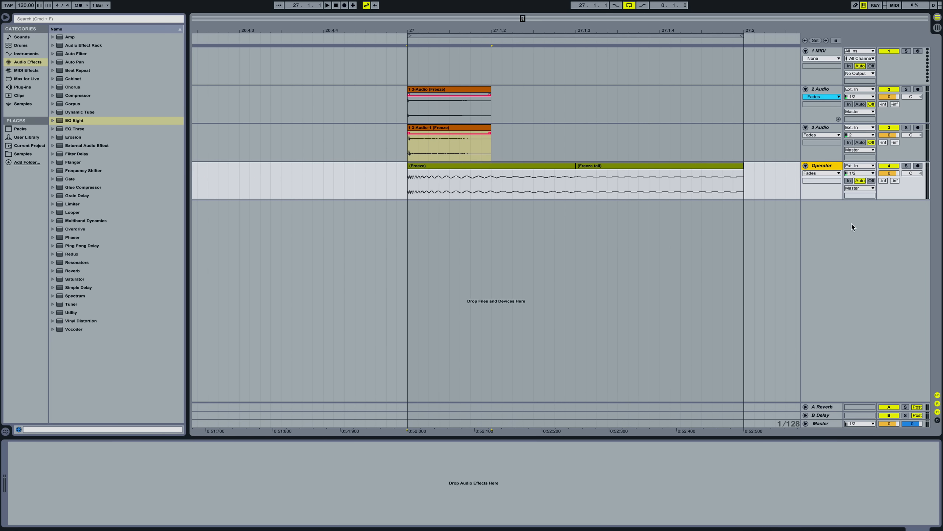
Consolidate the Operator track's Freeze and Freeze tail clips into one clip spanning bar 27 to 27.2
click(516, 168)
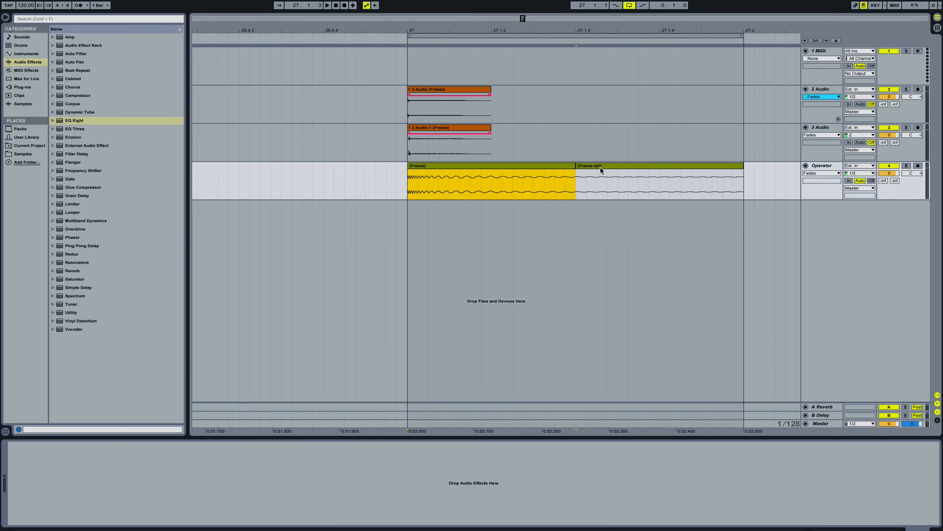
click(601, 171)
shift+click(539, 164)
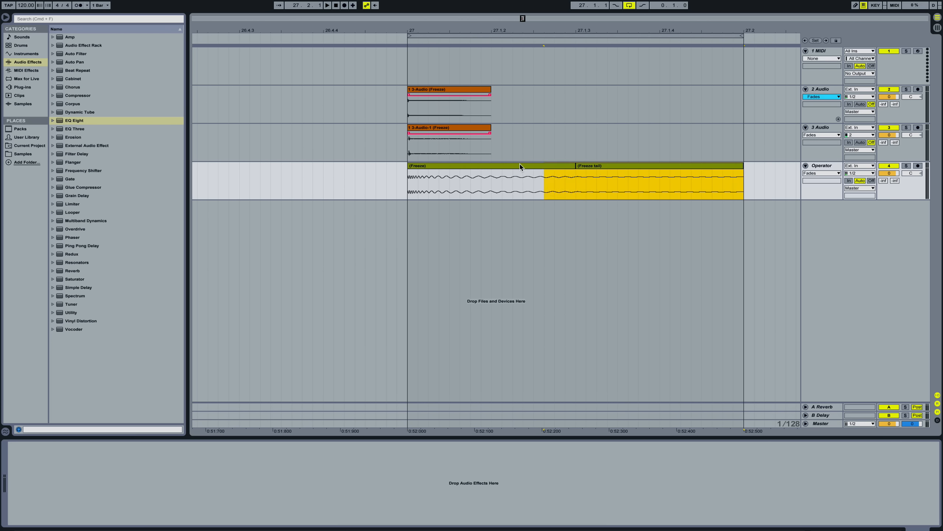
shift+click(506, 169)
key(super+j)
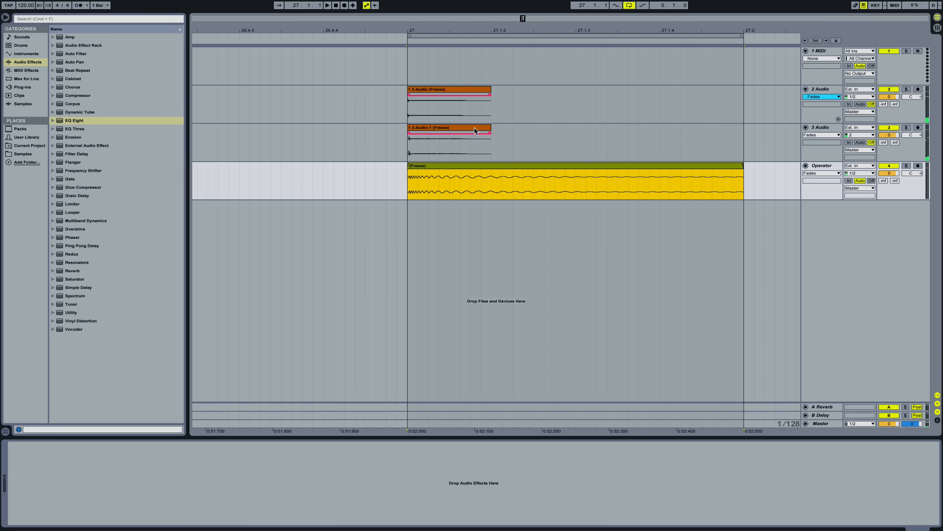
Add short fade-outs to the flattened clips on audio tracks 2 and 3, removing their fade-ins to keep the attacks
click(474, 130)
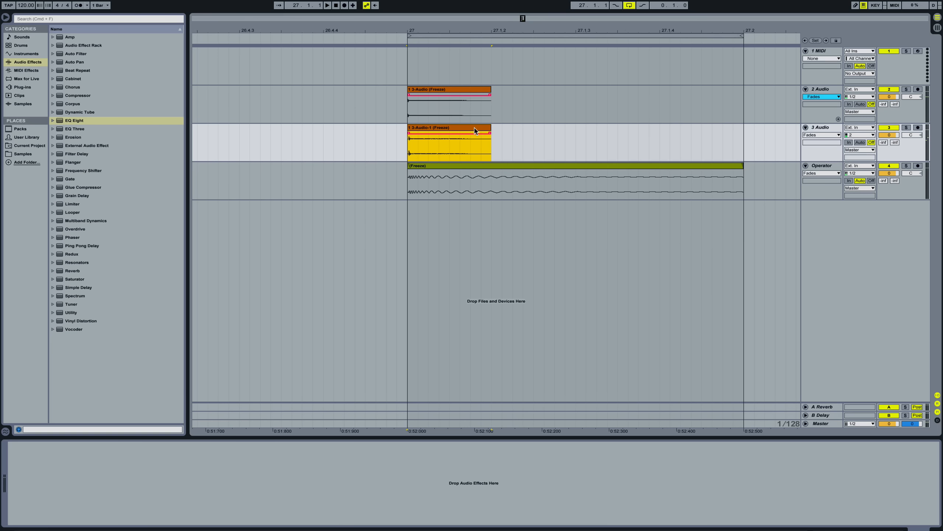
click(464, 90)
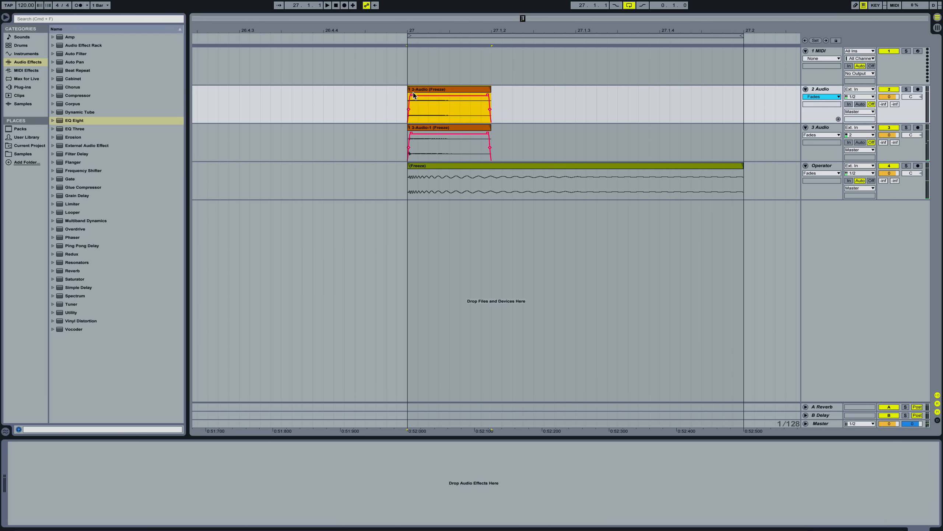
click(378, 98)
click(432, 157)
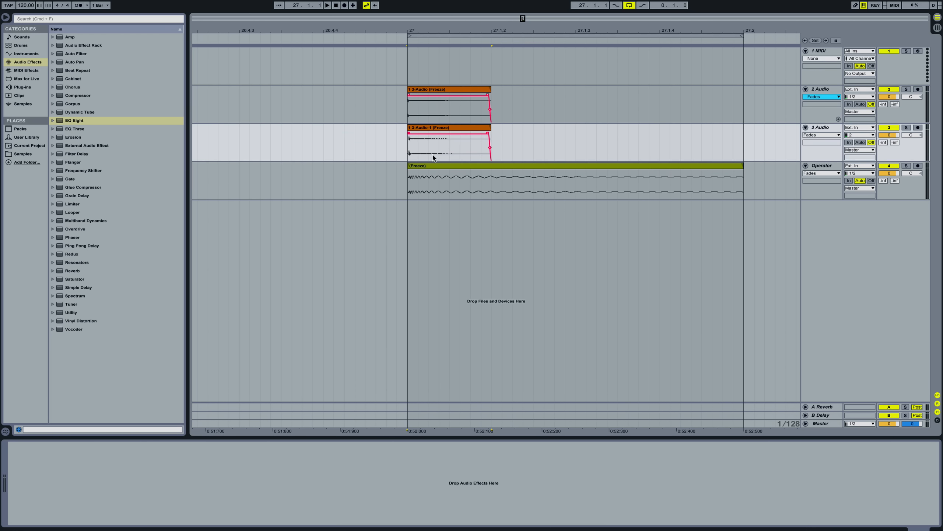
Try to show the fade controls for the consolidated clip on the Operator track
click(434, 166)
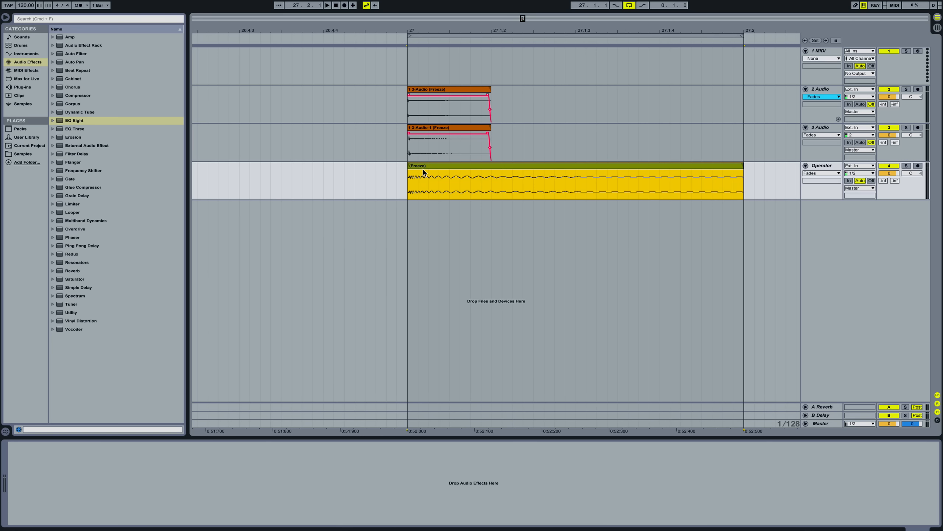
click(753, 223)
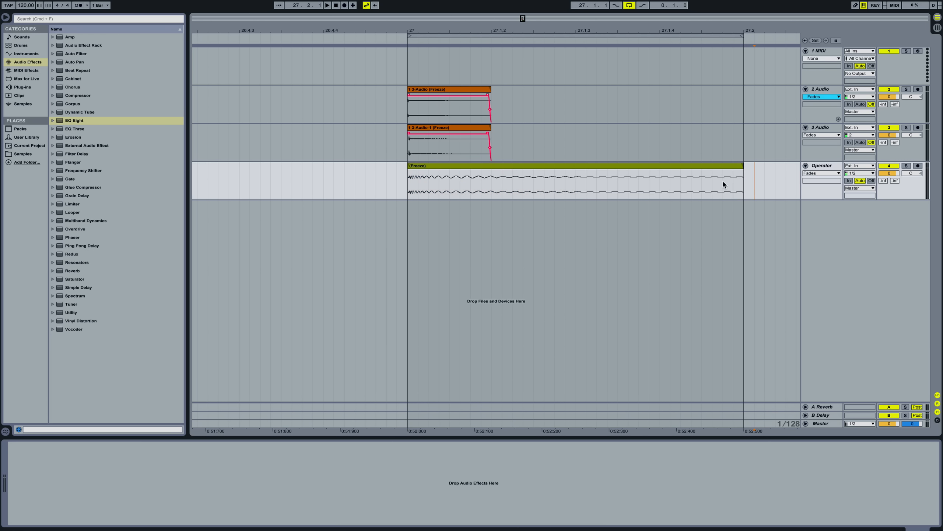
right_click(819, 168)
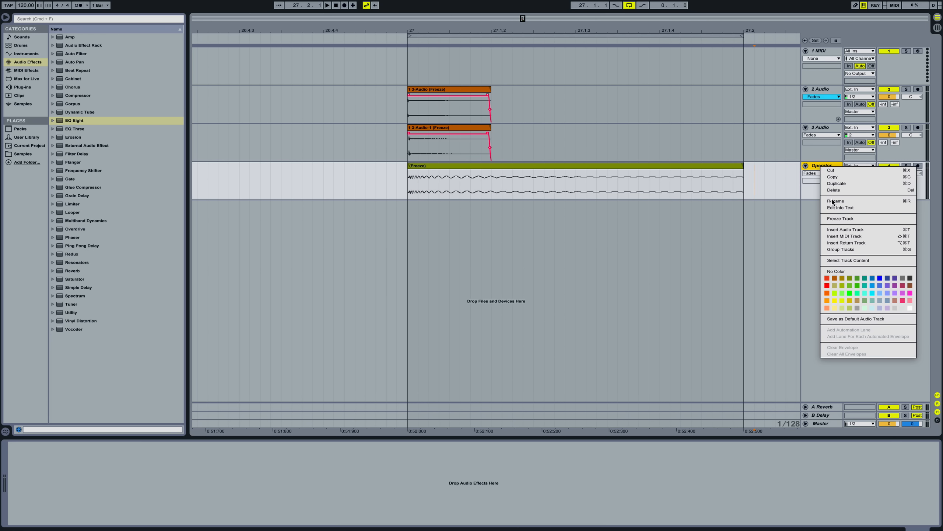
right_click(783, 182)
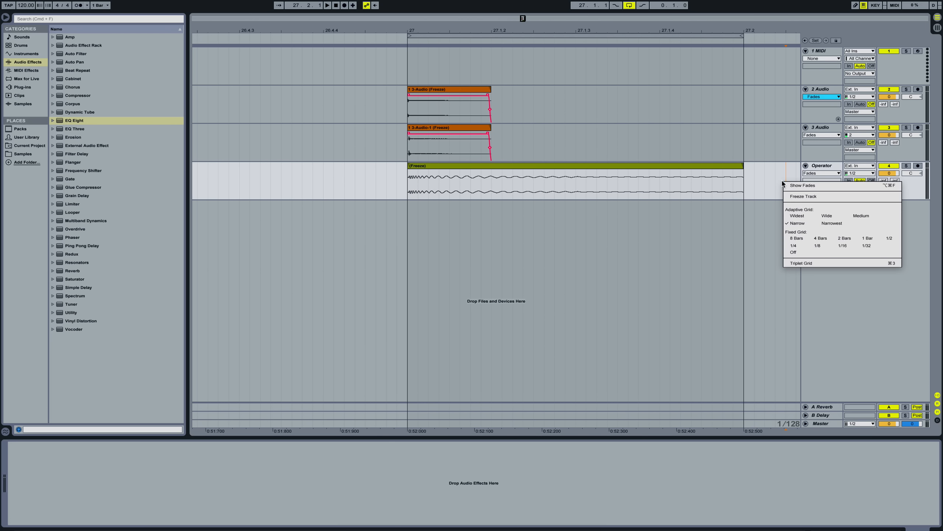
click(794, 188)
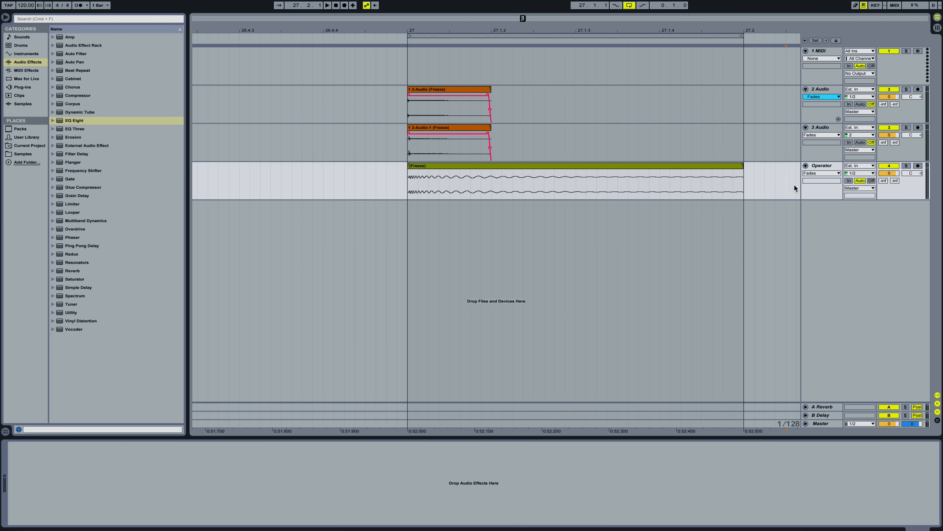
right_click(547, 182)
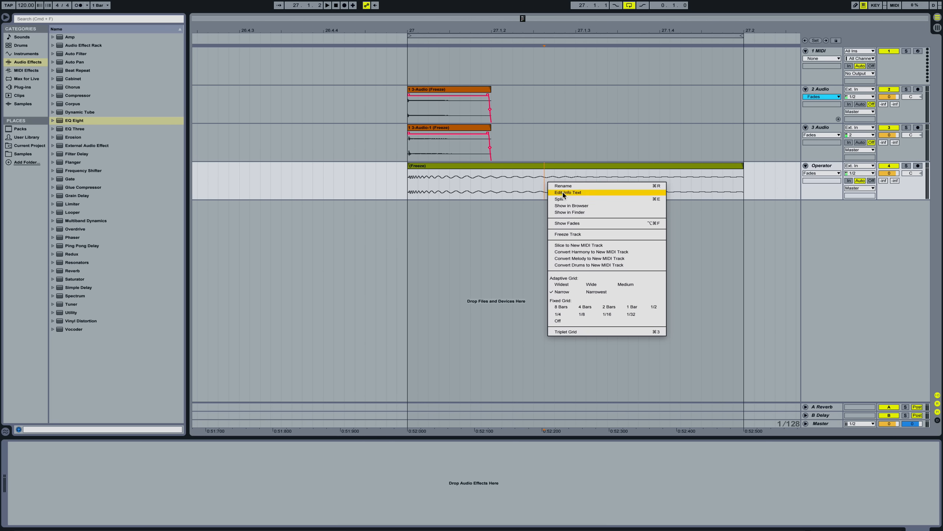
click(575, 224)
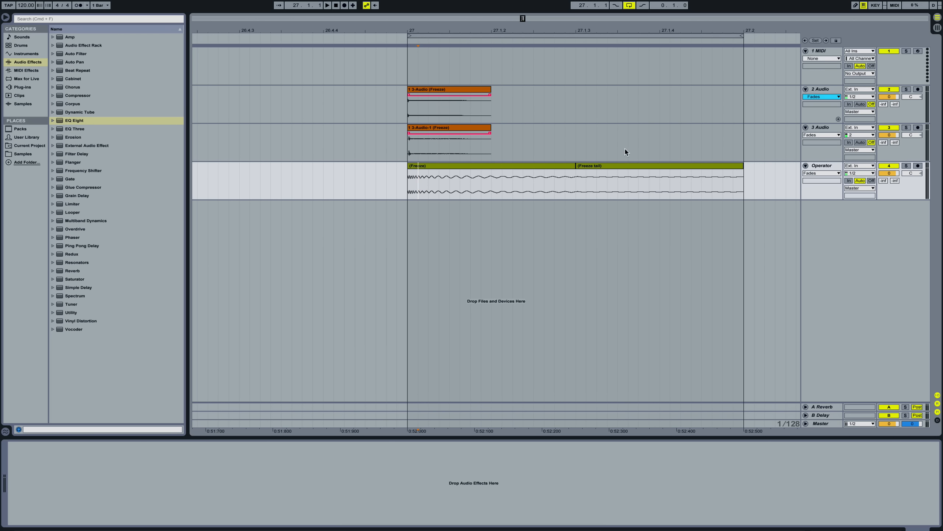
Consolidate the flattened clips on audio tracks 2 and 3 individually and remove their fade-ins
click(446, 129)
key(super+j)
click(449, 89)
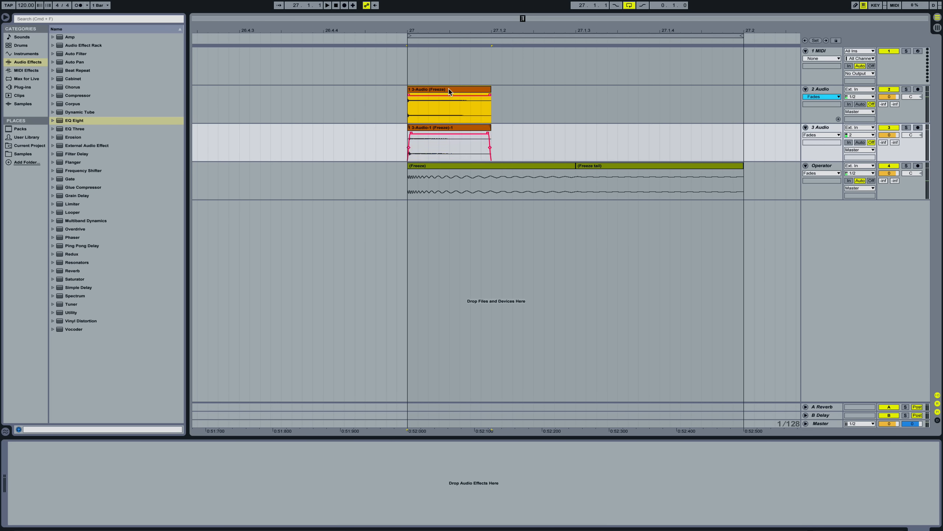
key(super+j)
click(381, 134)
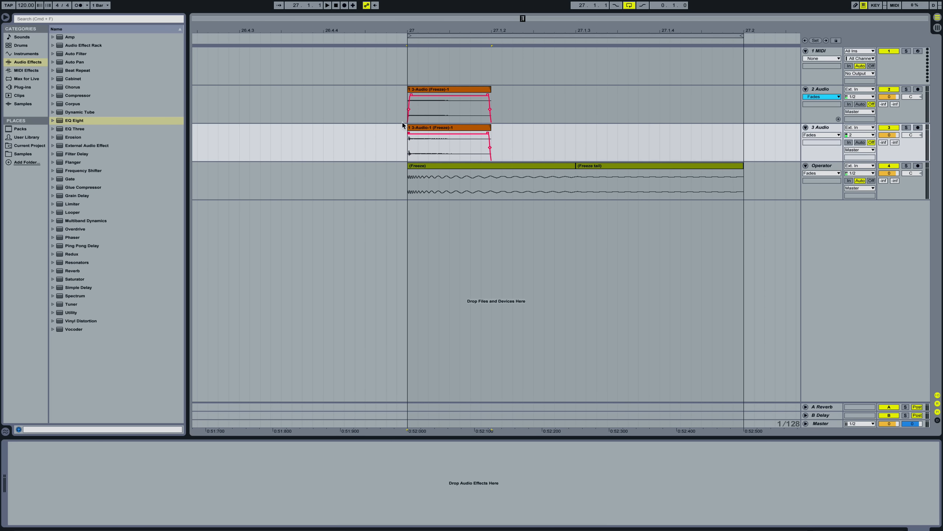
click(410, 97)
Play back the looped kick layers to check how they sound together
click(425, 90)
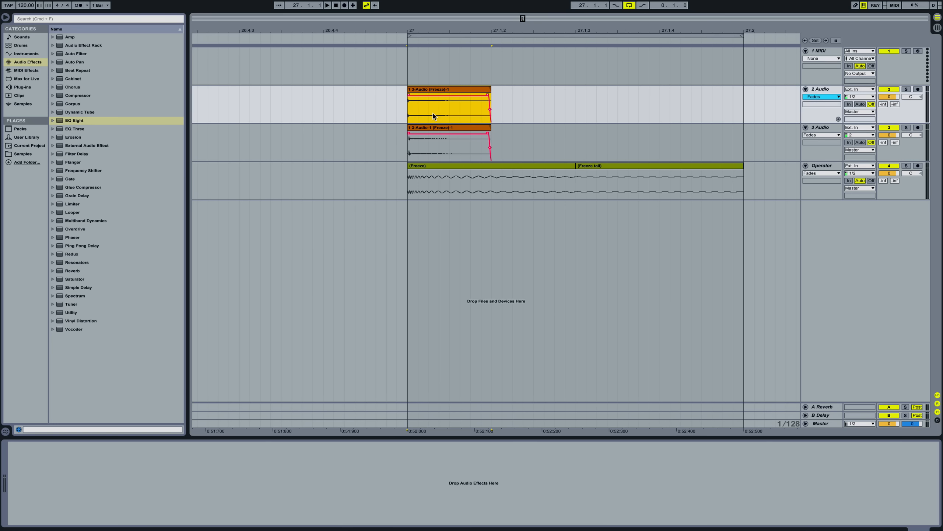
key(space)
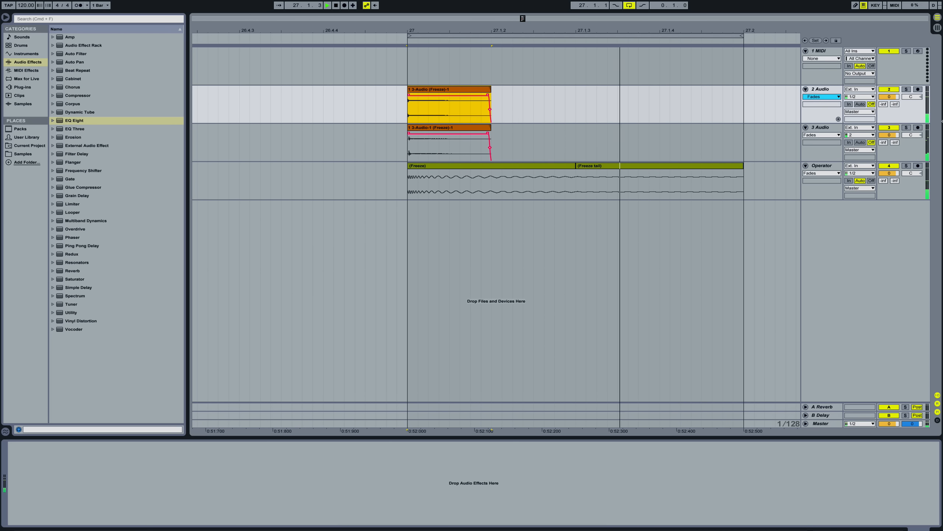
key(space)
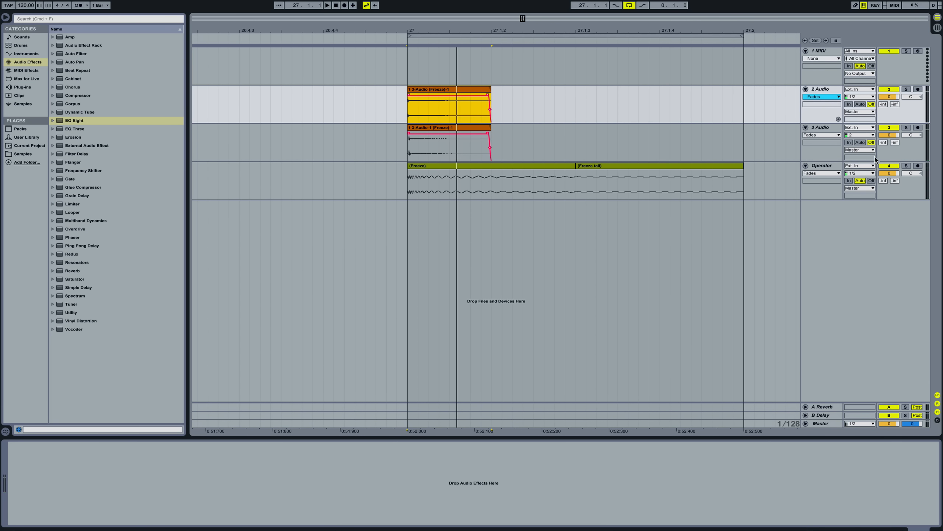
Add a Saturator to the Operator track, set its Drive to 7.43 dB during playback, and switch the device off
click(702, 1)
click(709, 11)
click(817, 167)
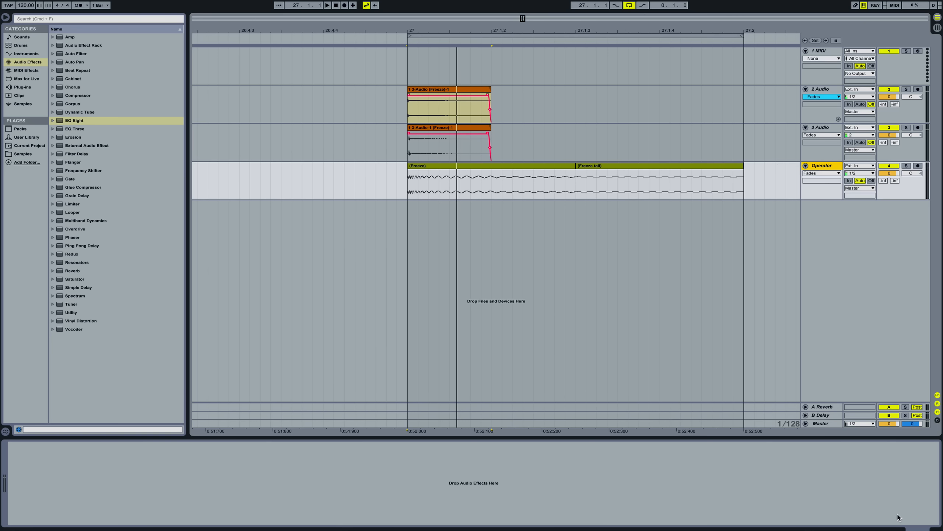
double_click(79, 280)
click(20, 445)
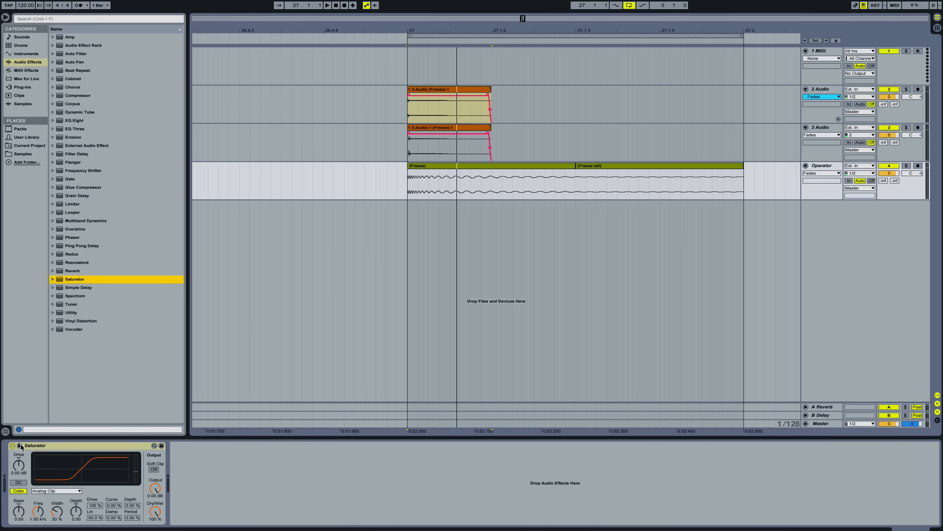
key(space)
drag(19, 465, 19, 456)
key(space)
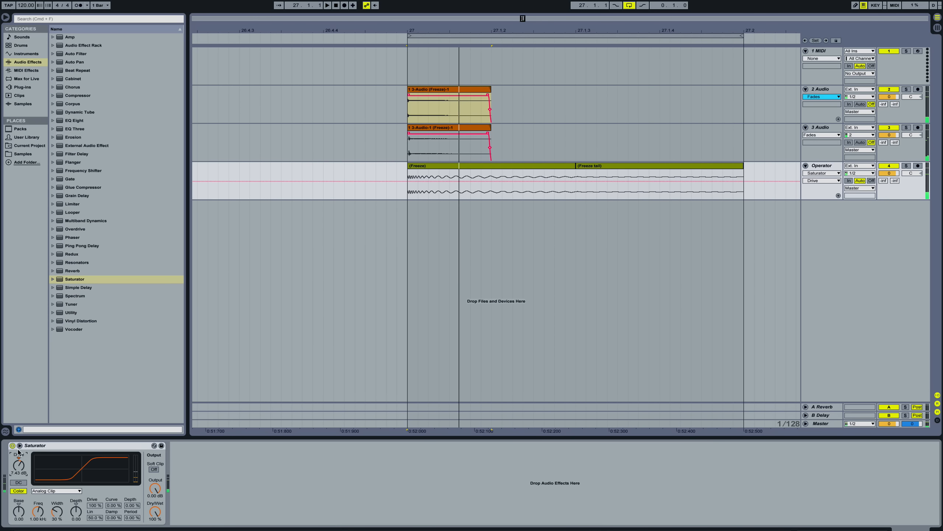
click(13, 445)
Raise the Operator track's volume to 6.0 dB while auditioning the loop
click(439, 132)
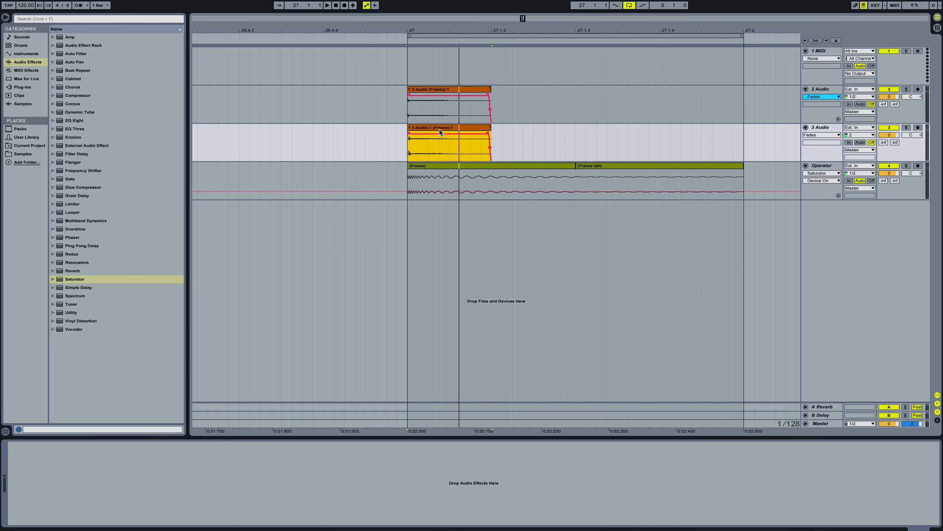
key(space)
drag(889, 173, 889, 159)
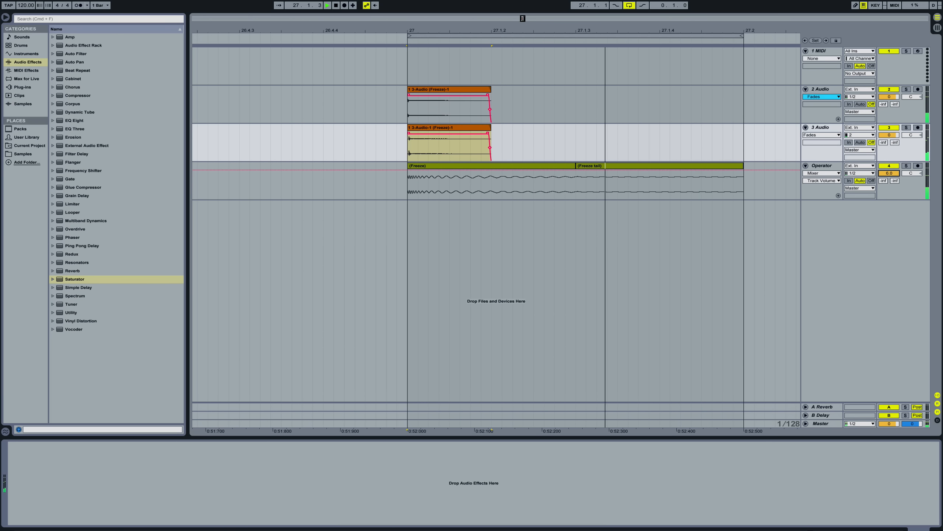
key(space)
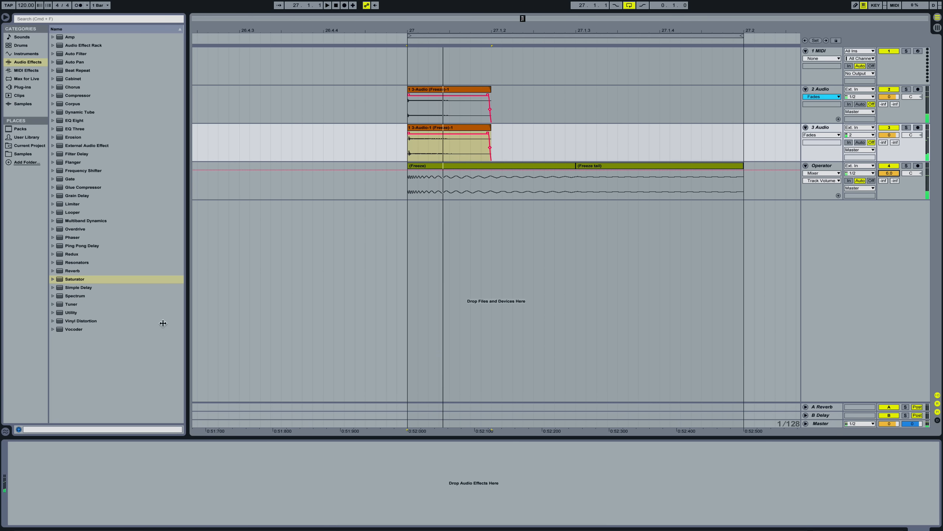
Add a Utility to audio track 3, reset its gain to 0 dB, and move it after the Saturator on the Operator track
double_click(81, 314)
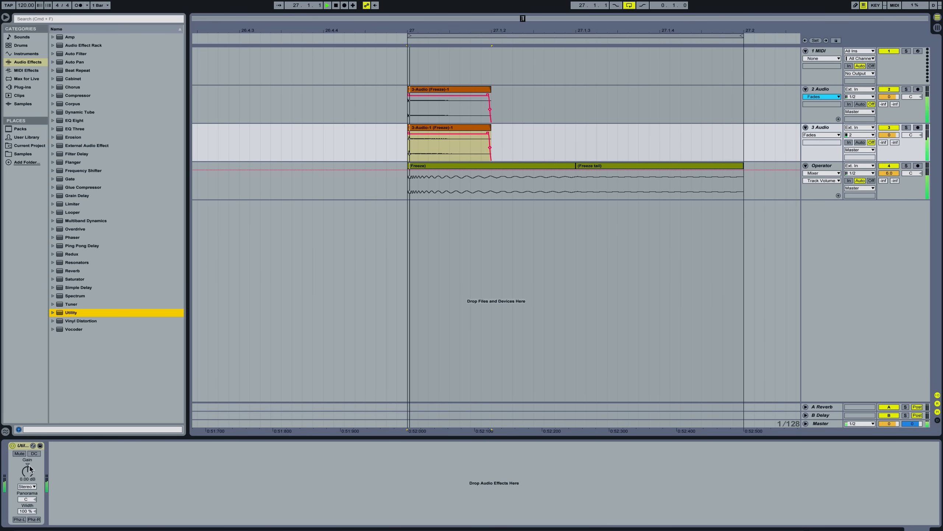
drag(27, 471, 28, 467)
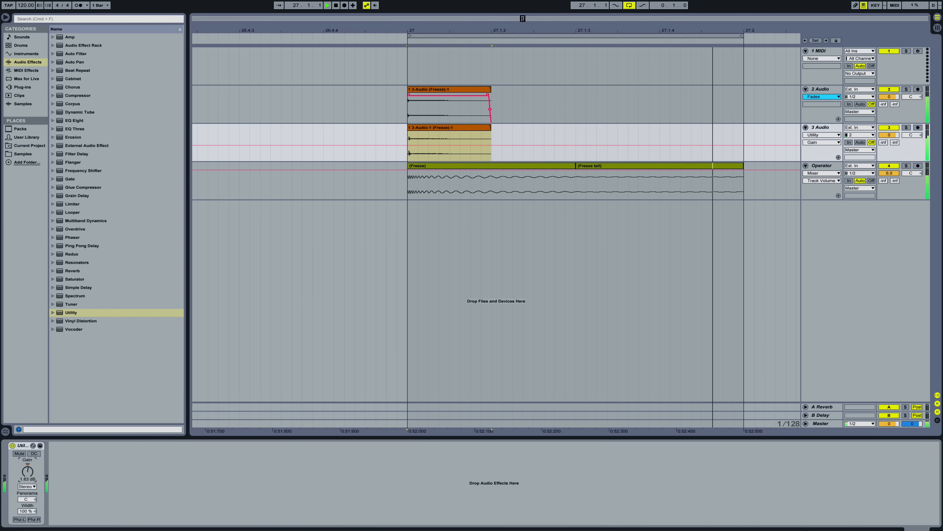
key(Delete)
click(26, 453)
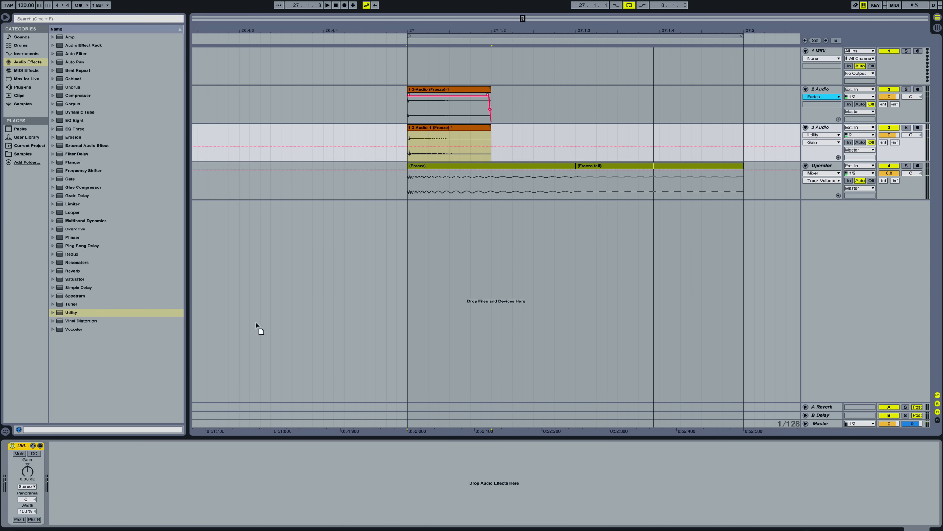
click(507, 177)
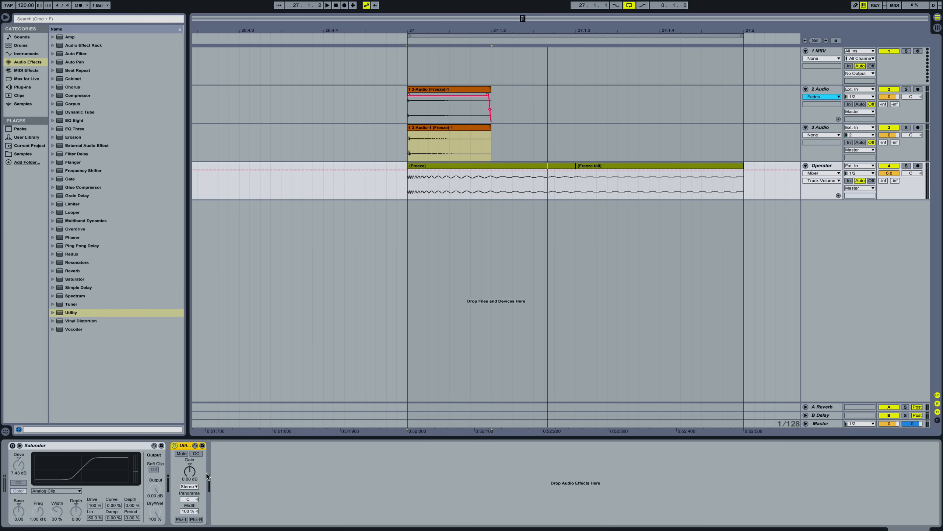
Set the Operator track's Utility gain to 9.94 dB while listening to the loop
key(space)
drag(189, 471, 190, 451)
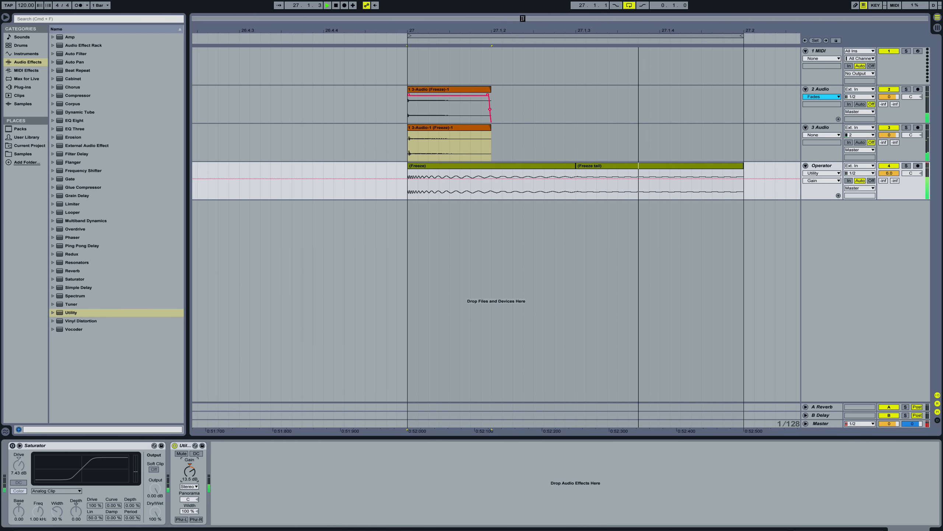
drag(189, 452, 189, 456)
key(space)
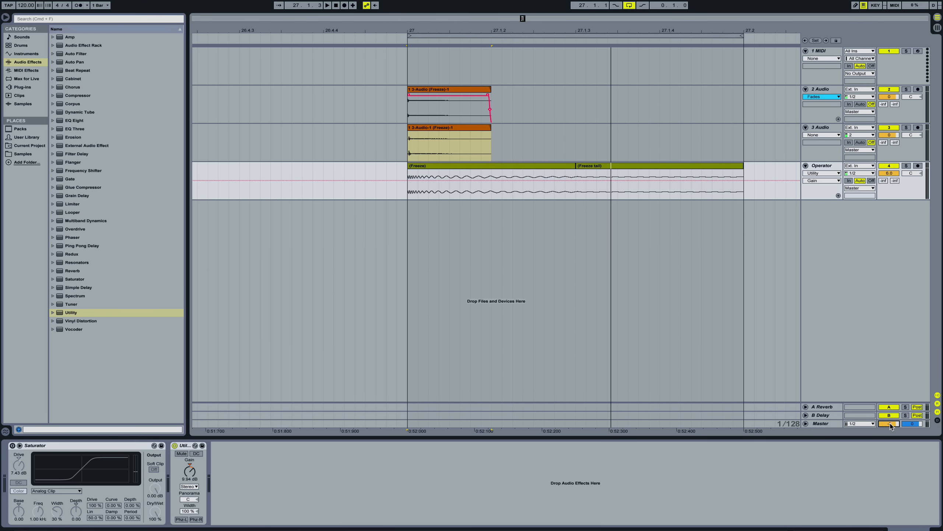
Lower the Master volume to about -6 dB while the loop plays
key(space)
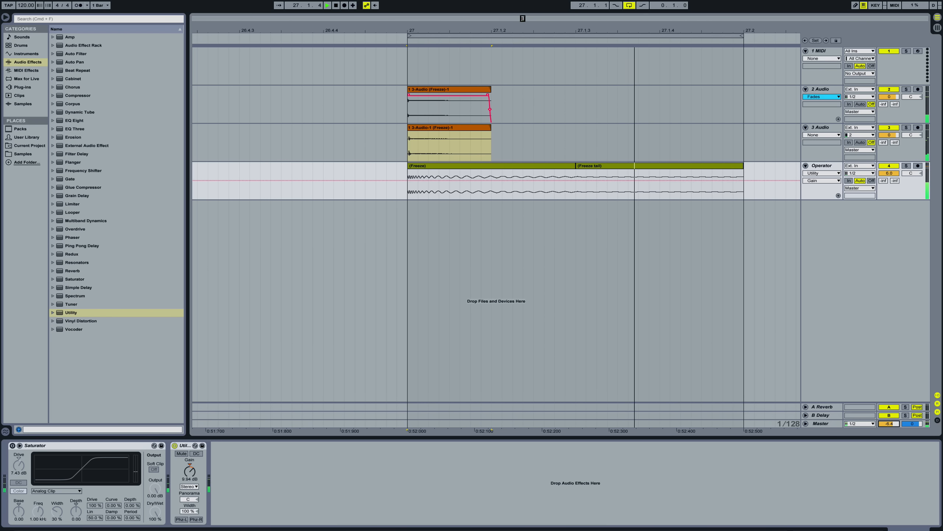
key(space)
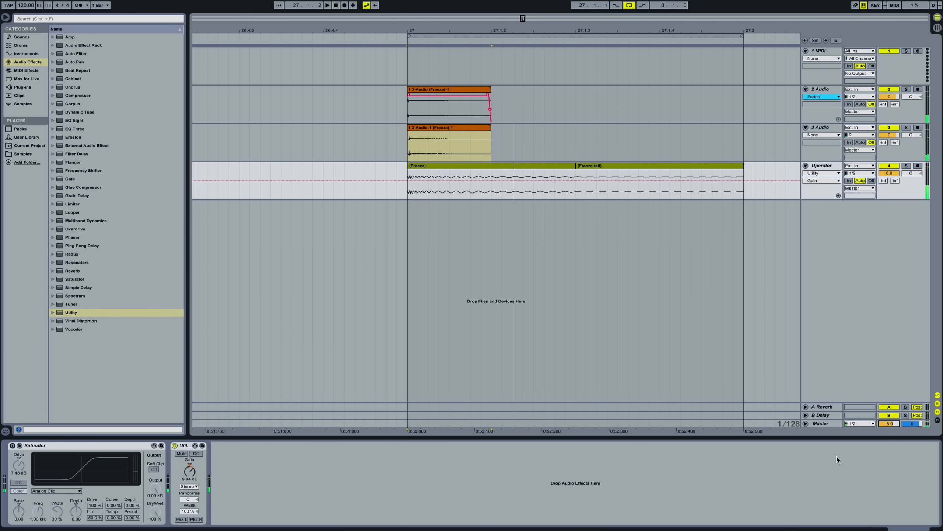
click(820, 424)
Move the Operator track's Saturator after the Utility, switch it on, and play the loop
click(828, 166)
key(space)
double_click(103, 445)
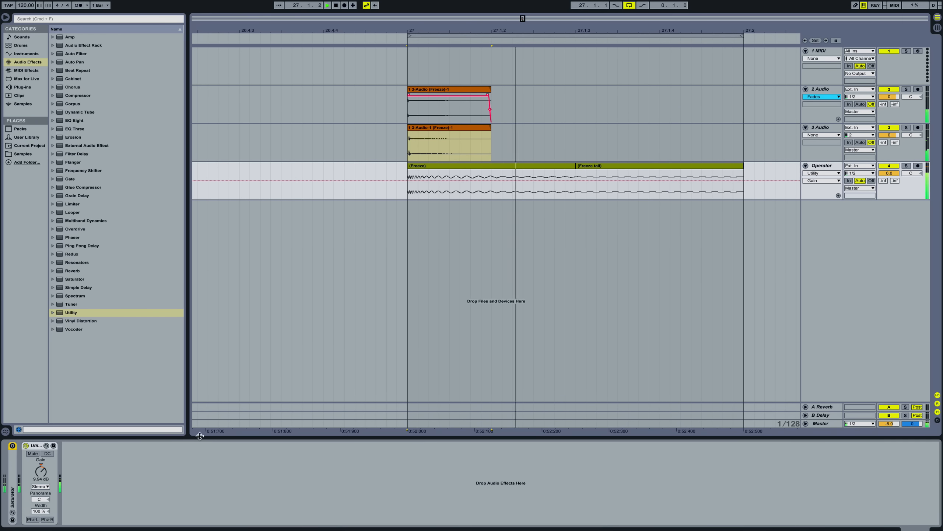
double_click(12, 464)
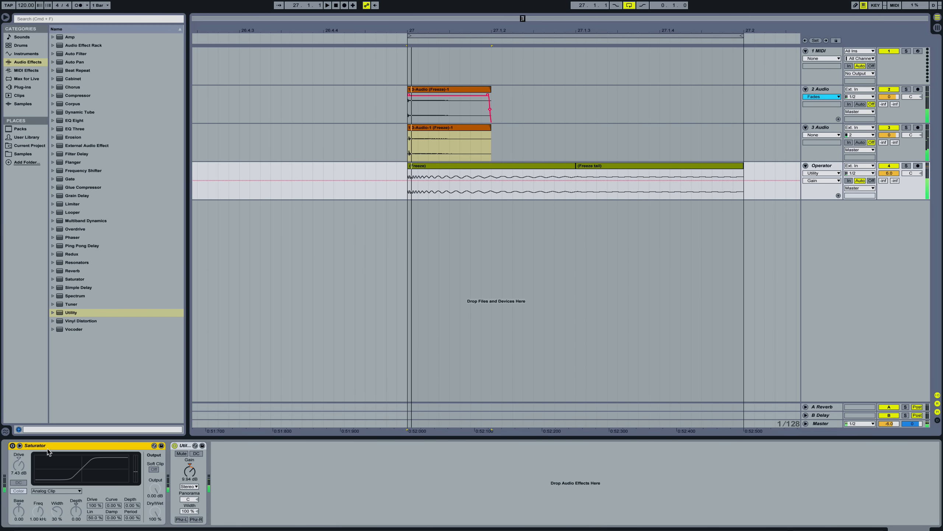
drag(125, 445, 277, 466)
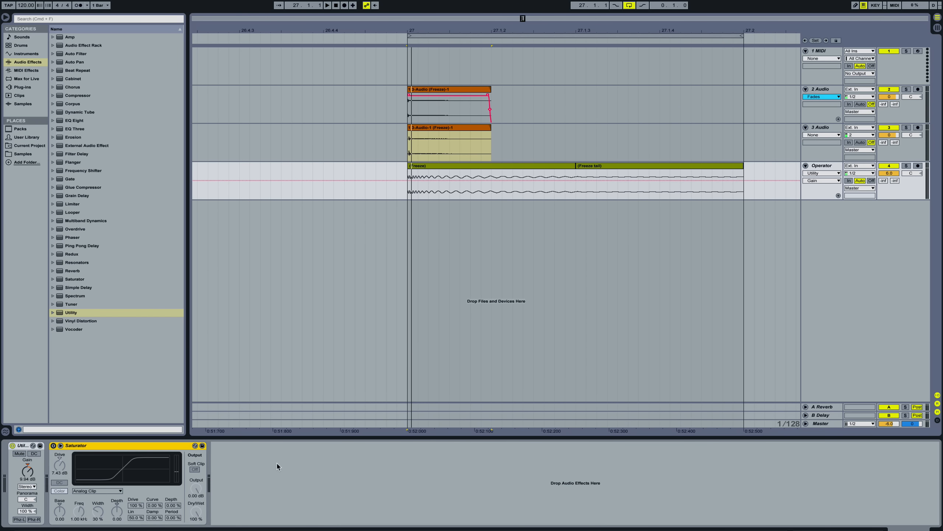
click(54, 446)
key(space)
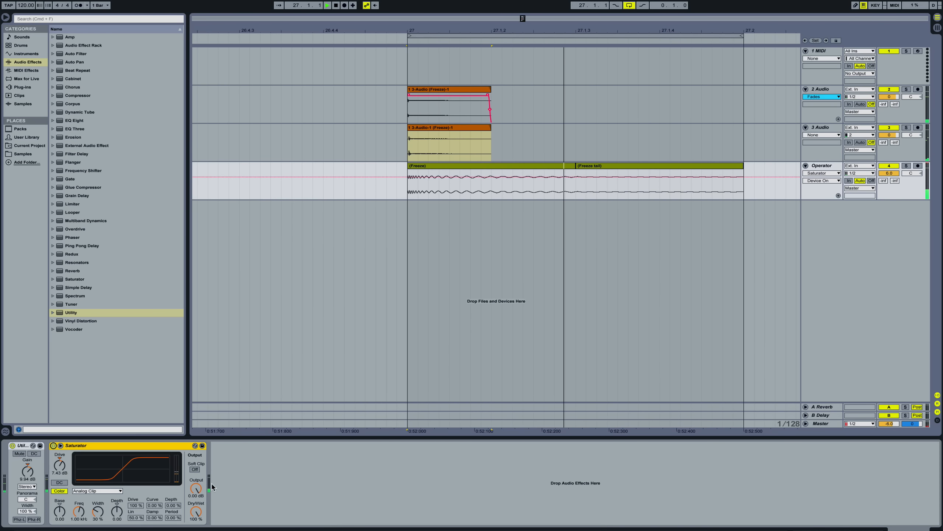
Set the Saturator's Drive to 4.00 dB and its Output to -2 dB
drag(59, 465, 60, 469)
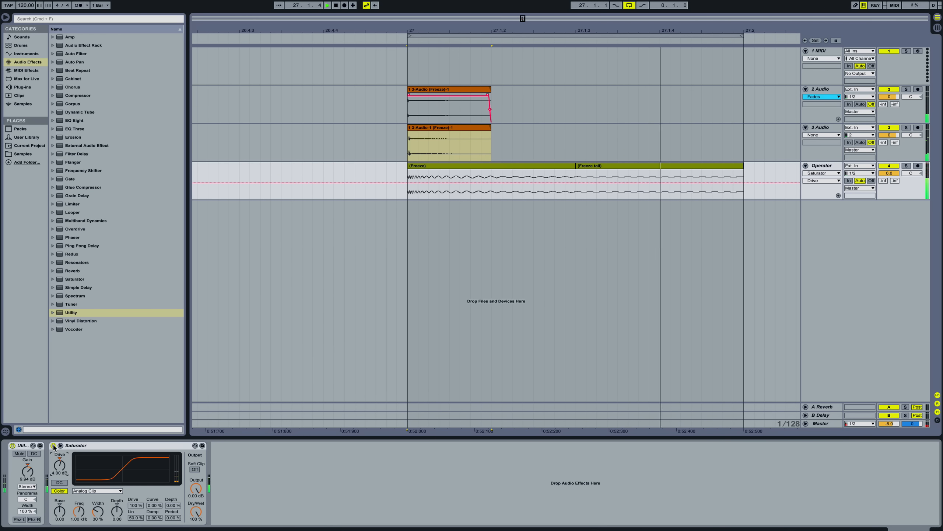
click(200, 489)
text(-2)
key(Return)
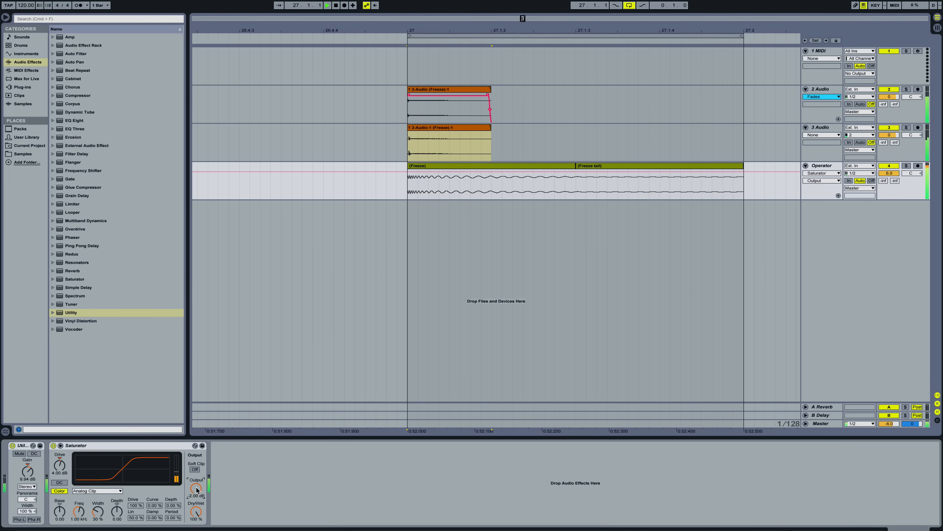
Compare the Operator sound with the Saturator off and on, and set its Output to -3 dB
click(53, 445)
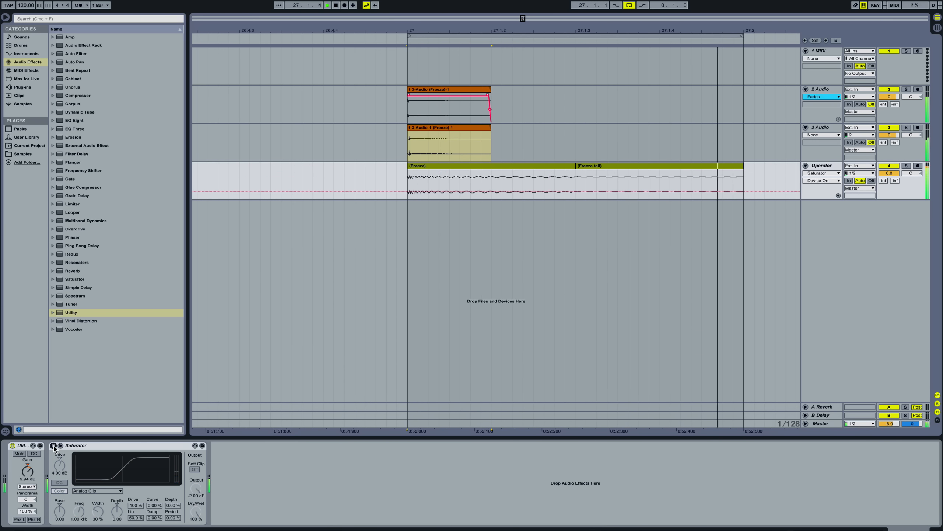
click(198, 490)
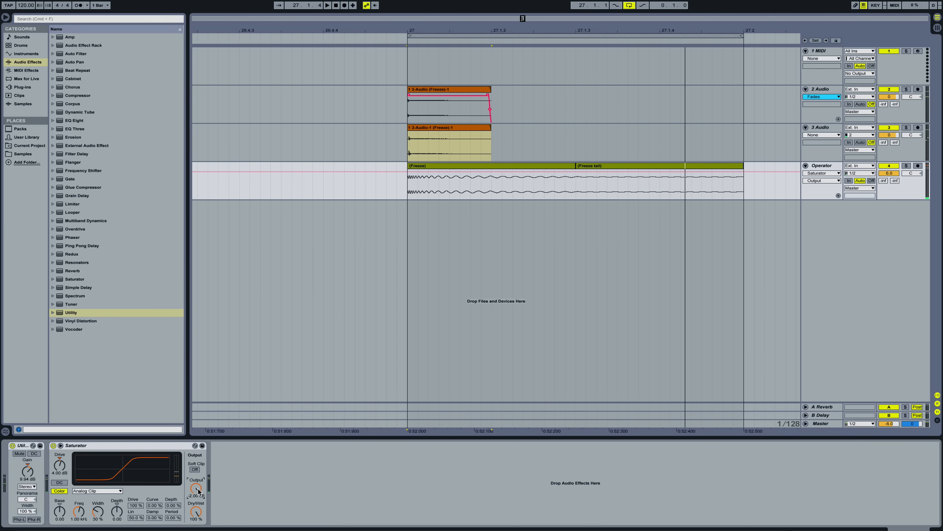
click(54, 446)
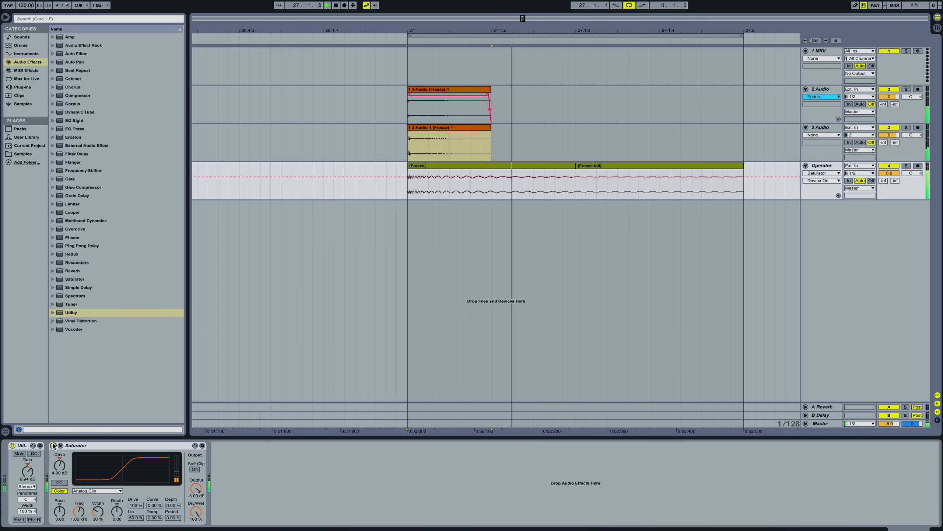
Set the Operator track's Saturator Drive to 3.54 dB and turn on its Soft Clip
click(53, 445)
drag(60, 463, 59, 466)
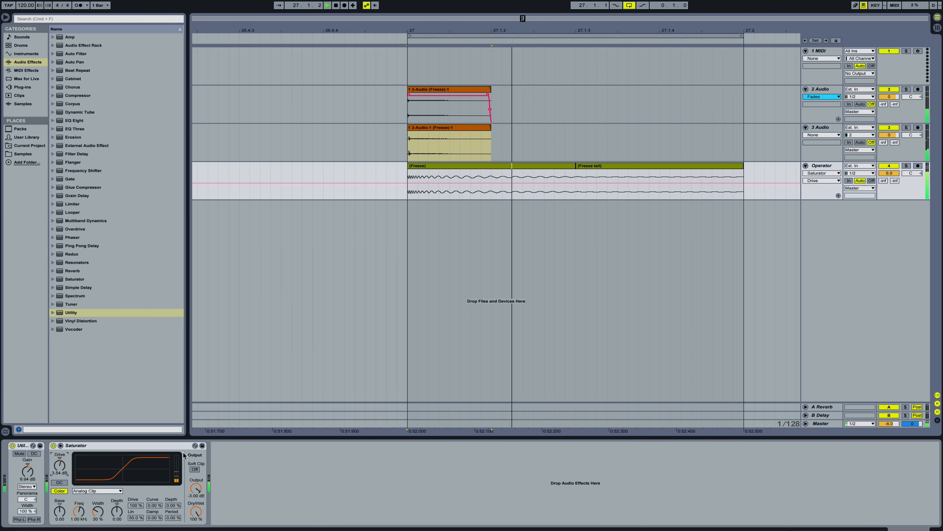
click(194, 469)
drag(196, 512, 196, 475)
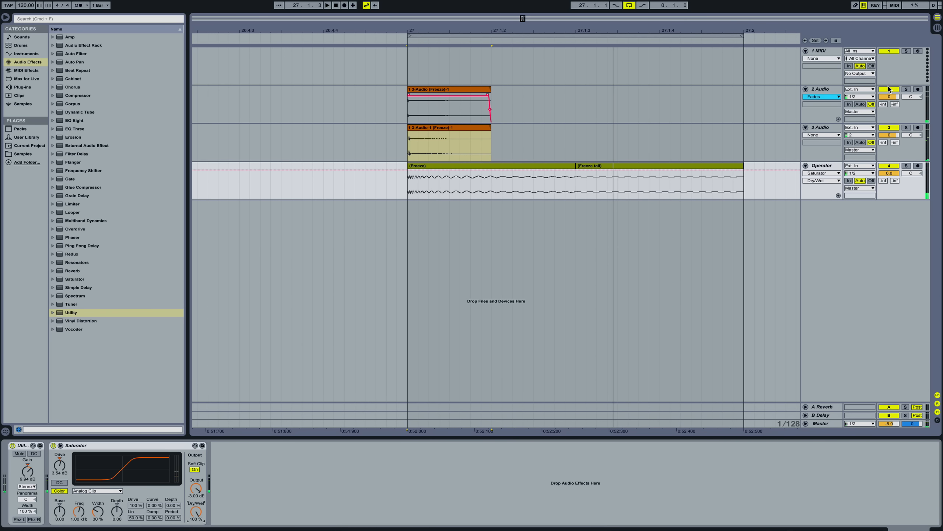
Add an EQ Eight after the Operator track's Saturator, set its fourth band to 1.04 kHz, and play the loop
double_click(81, 121)
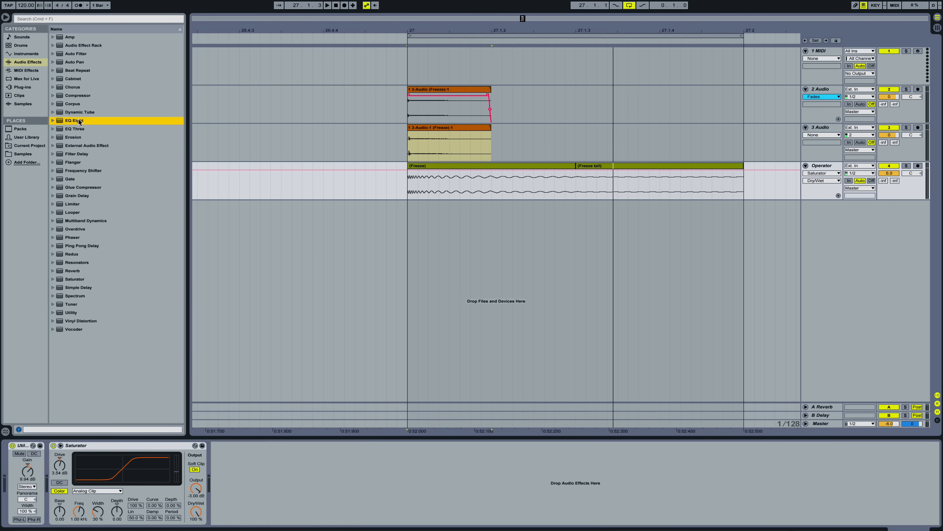
drag(360, 478, 321, 478)
key(space)
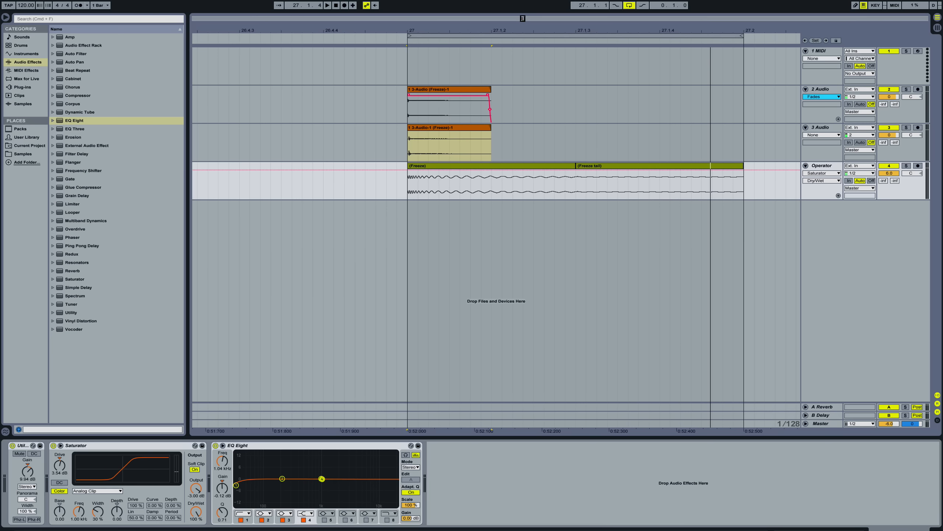
key(space)
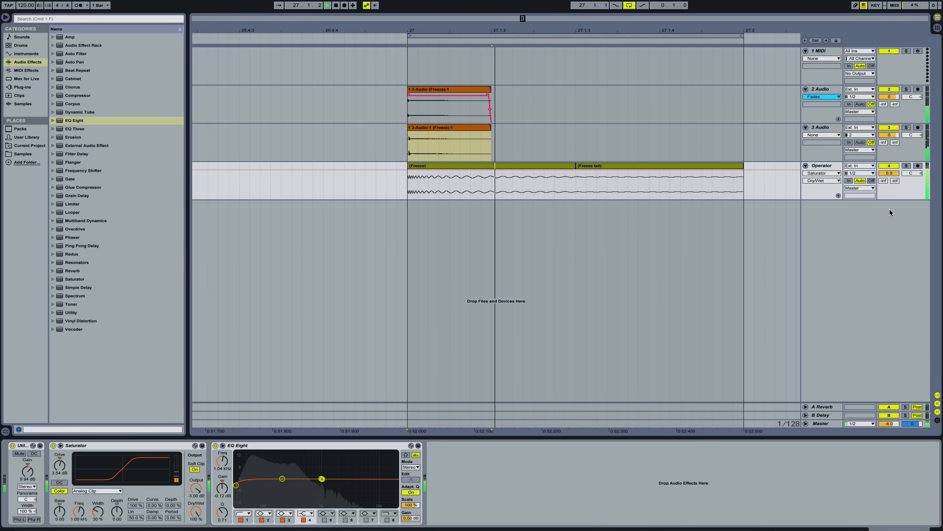
Reset the Operator track's volume to 0 dB and play the loop
click(889, 173)
key(space)
key(Delete)
key(space)
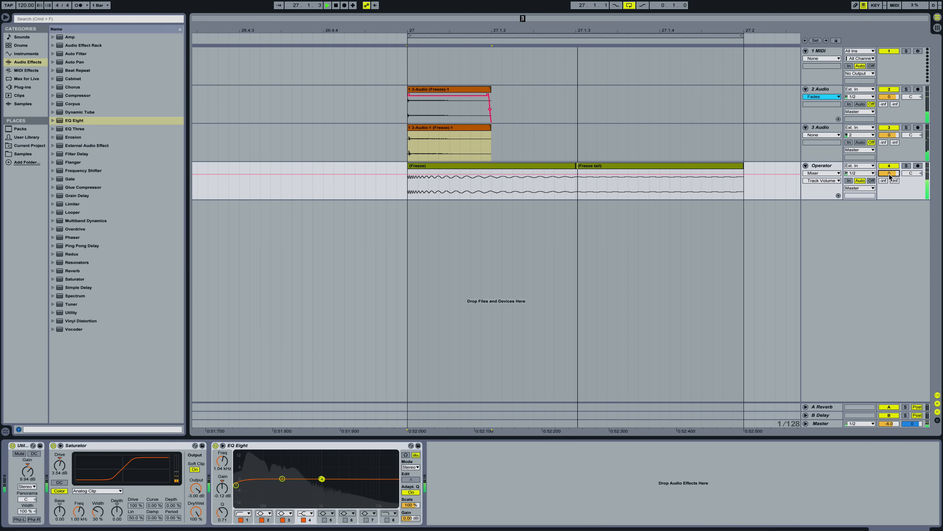
With 3 Audio and Operator soloed, add a Utility to 3 Audio and set its Width to 0% and Gain to about 5.56 dB
click(906, 127)
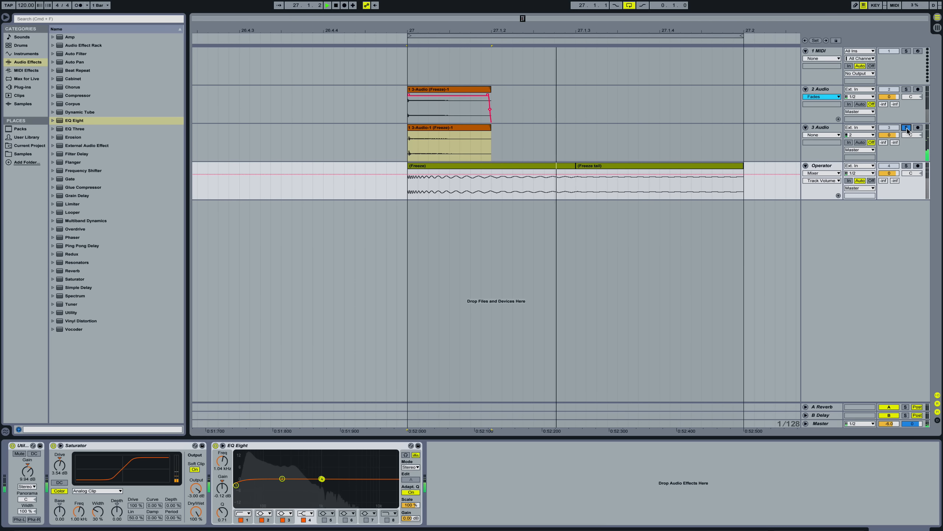
super+click(906, 166)
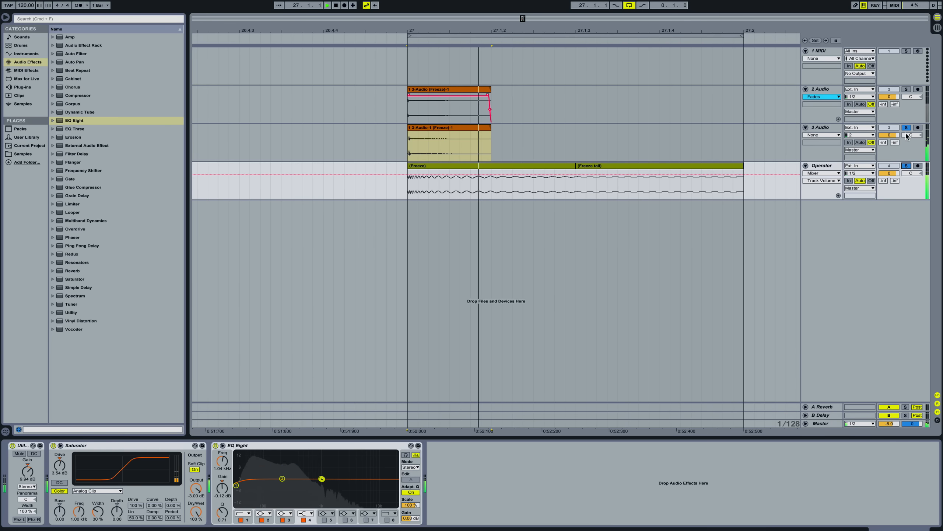
click(831, 128)
key(space)
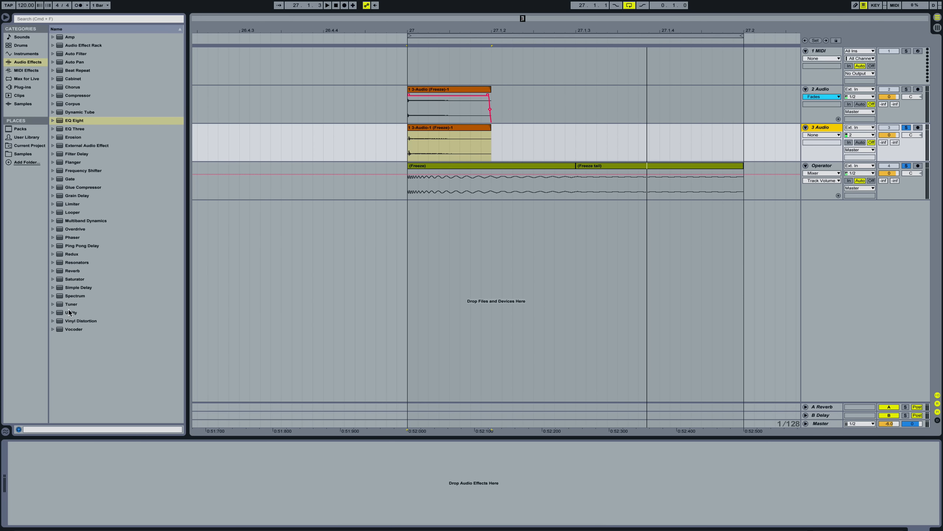
double_click(69, 312)
drag(20, 515, 21, 530)
key(space)
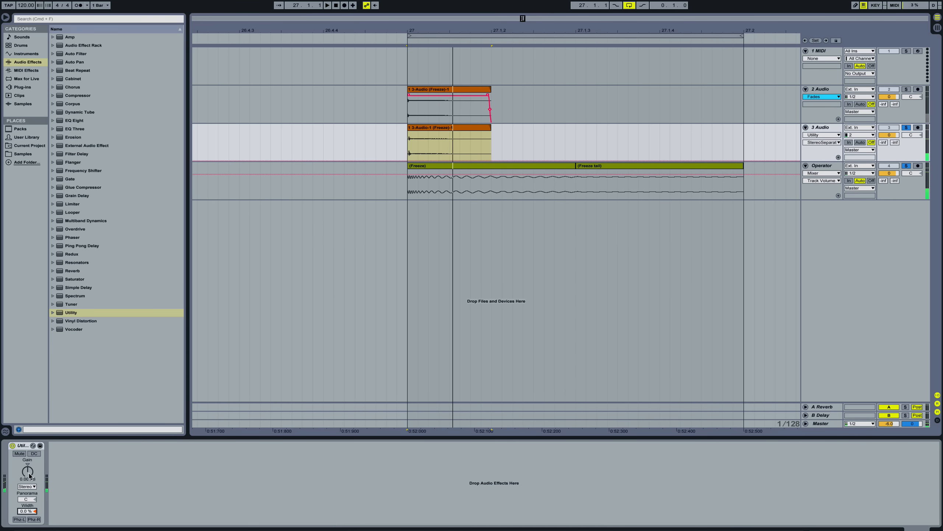
drag(28, 470, 28, 465)
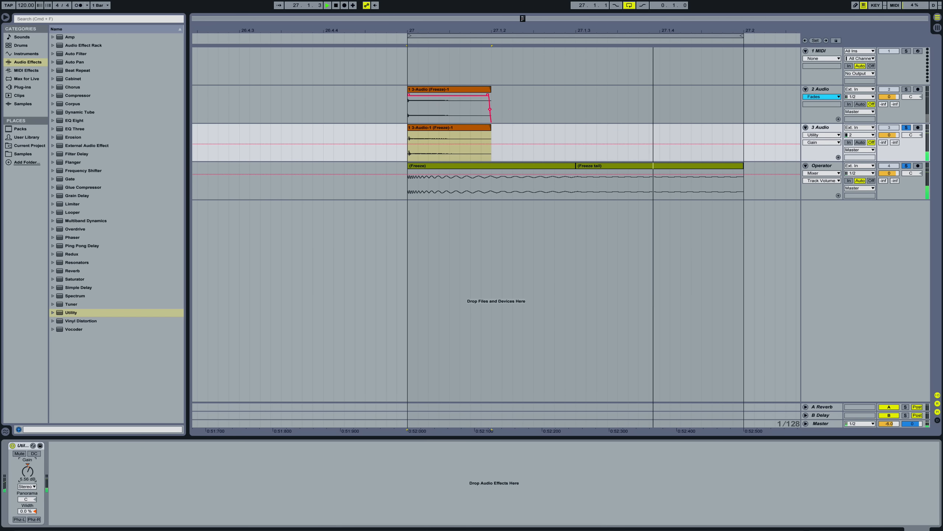
Listen to the 2 Audio track in solo, and return to the full mix
click(825, 89)
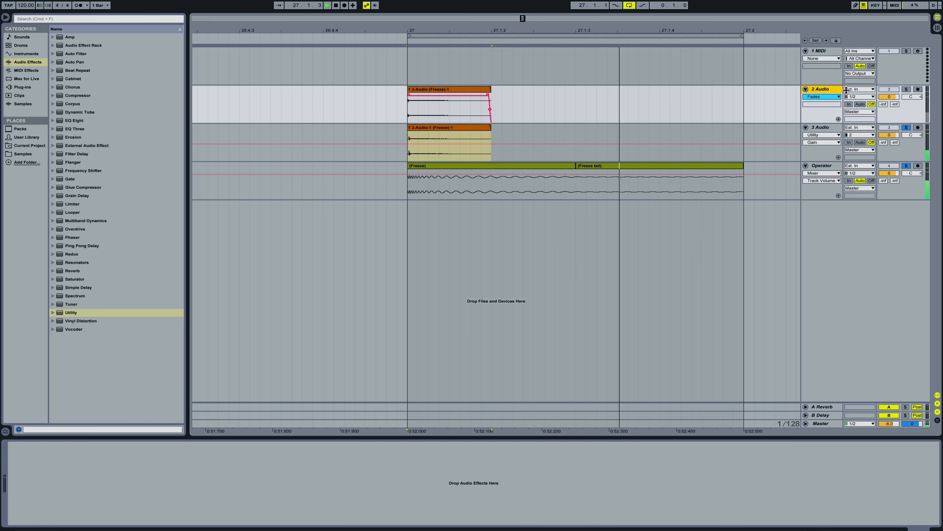
click(906, 91)
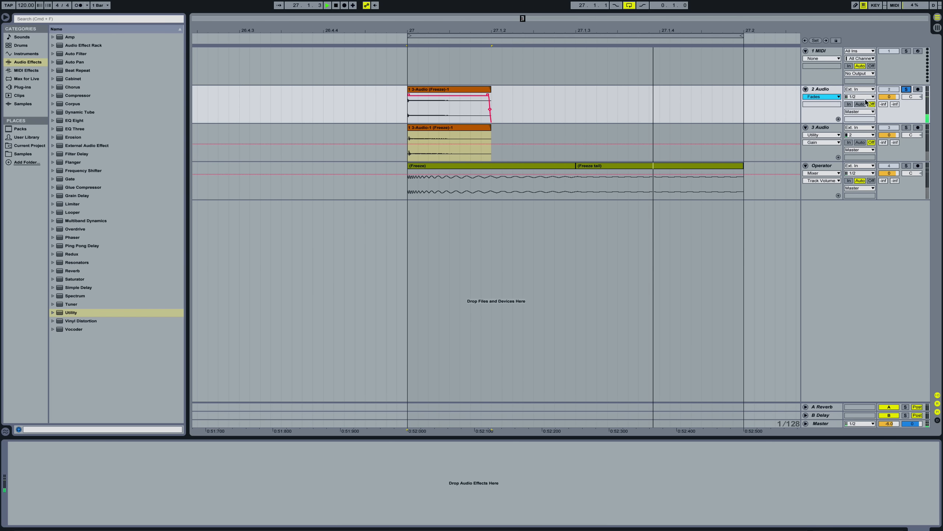
click(906, 90)
Raise the 2 Audio track's volume to 5.2 dB and the 3 Audio track's to about 3.8 dB while the loop plays
drag(889, 97, 889, 88)
drag(889, 135, 889, 129)
key(space)
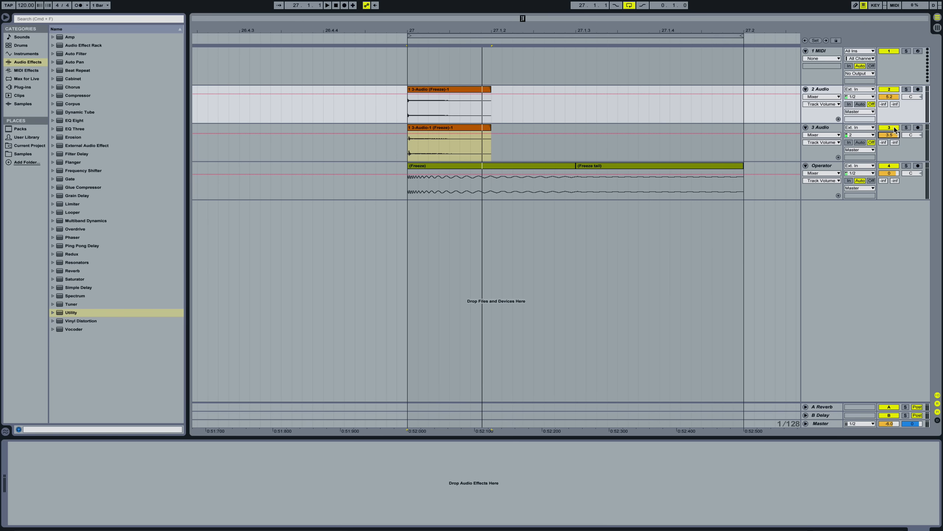
key(space)
drag(894, 132, 893, 129)
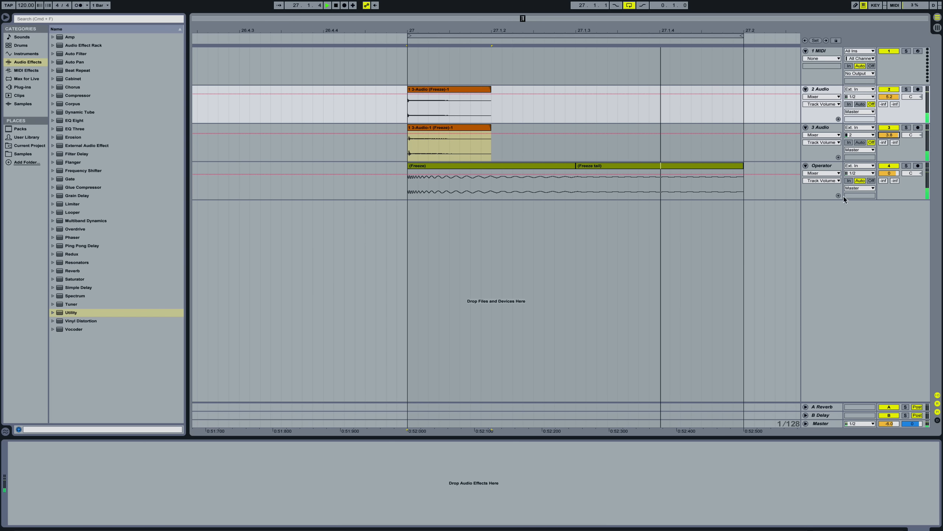
Insert an audio track below Operator, set its input to Resampling, and arm it for recording
key(space)
right_click(822, 209)
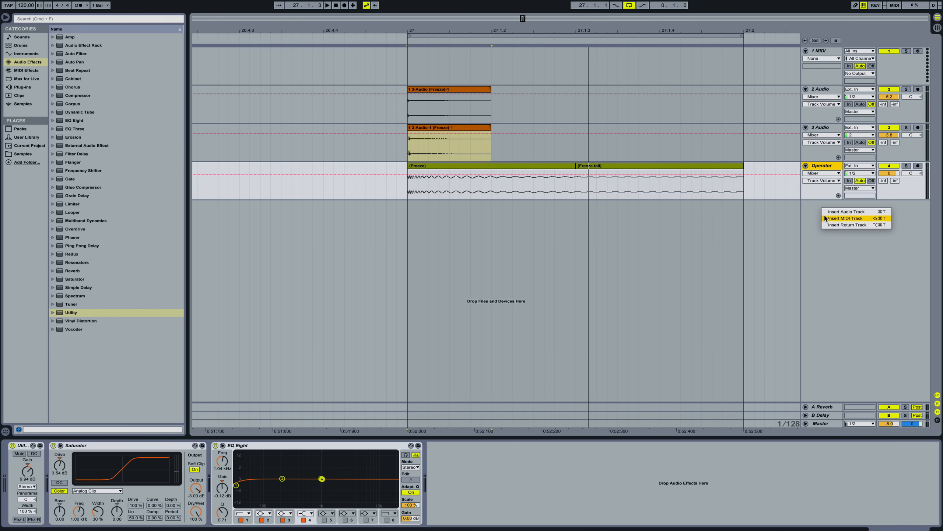
click(830, 212)
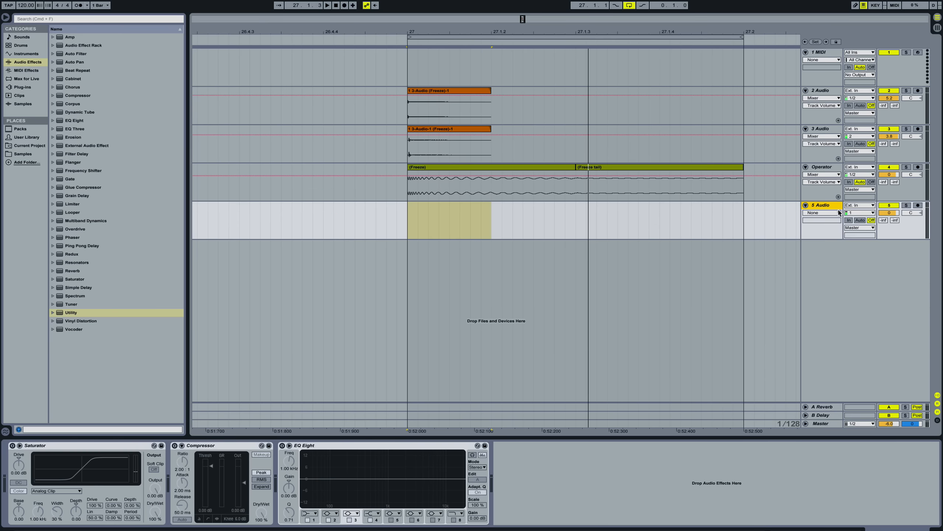
click(860, 209)
click(861, 229)
click(918, 206)
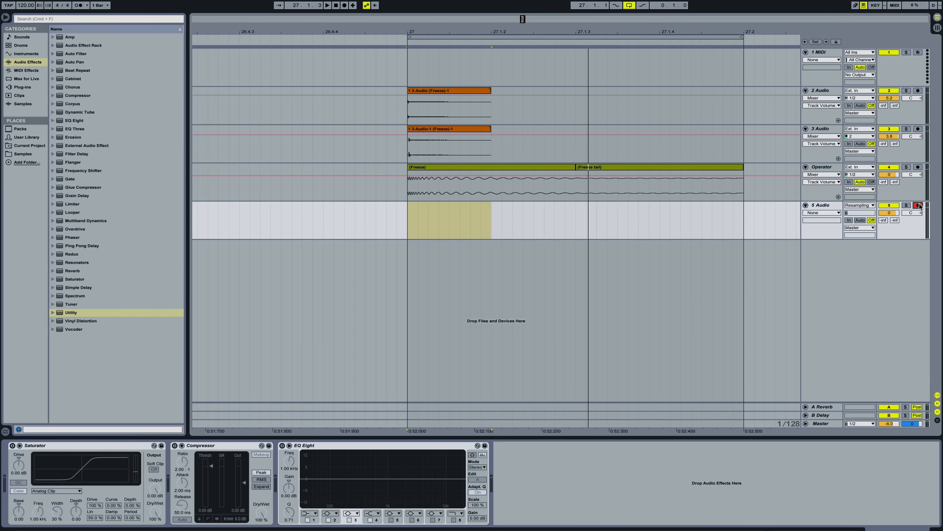
Record the looped kick layers onto the 5 Audio track and select the recorded clip
click(347, 7)
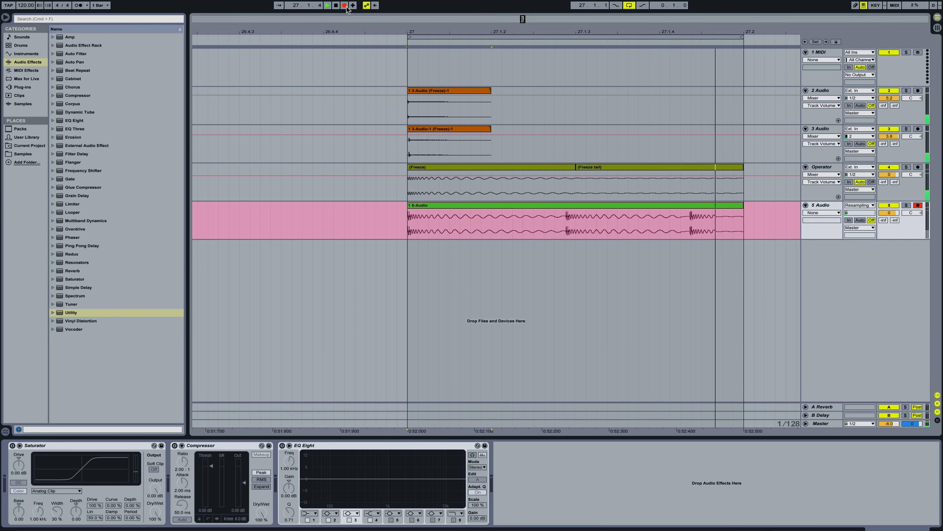
click(346, 7)
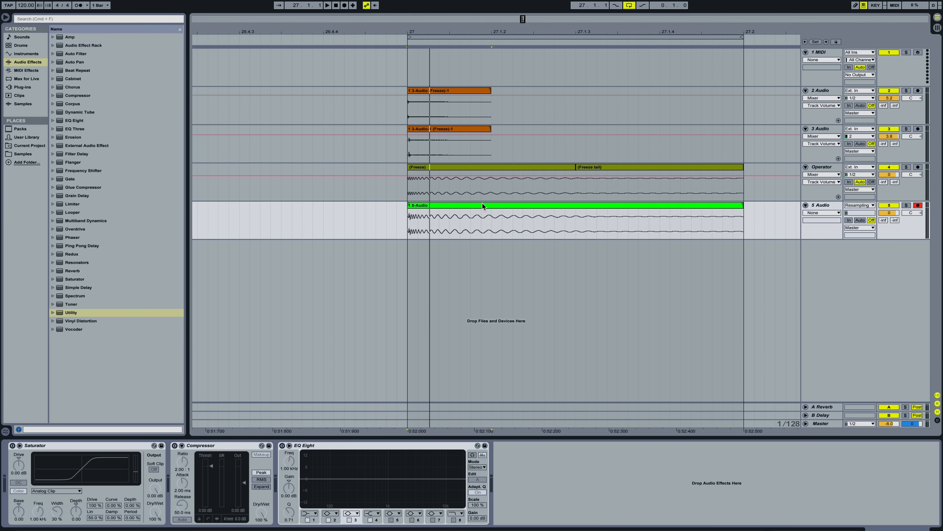
click(541, 206)
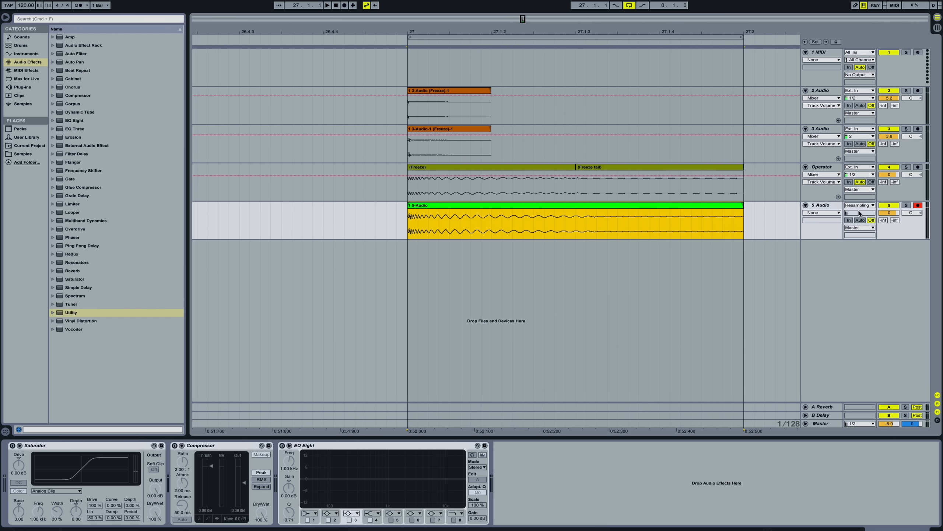
Deactivate the Operator, 3 Audio and 2 Audio tracks, leaving 5 Audio active and selected
click(888, 167)
click(889, 129)
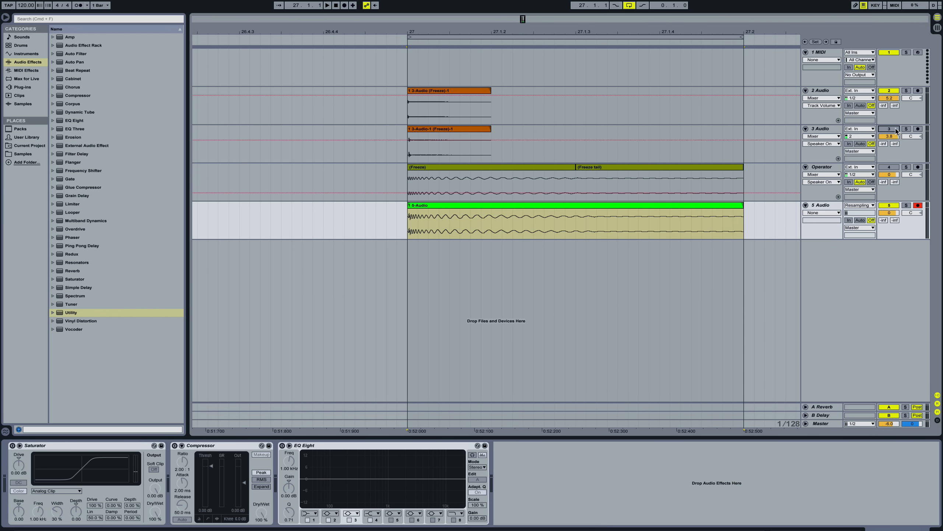
click(890, 91)
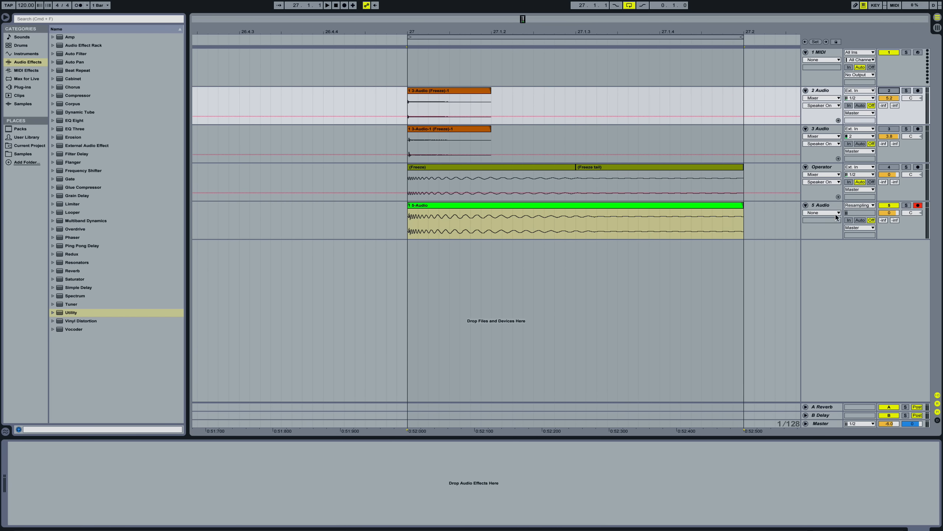
click(823, 210)
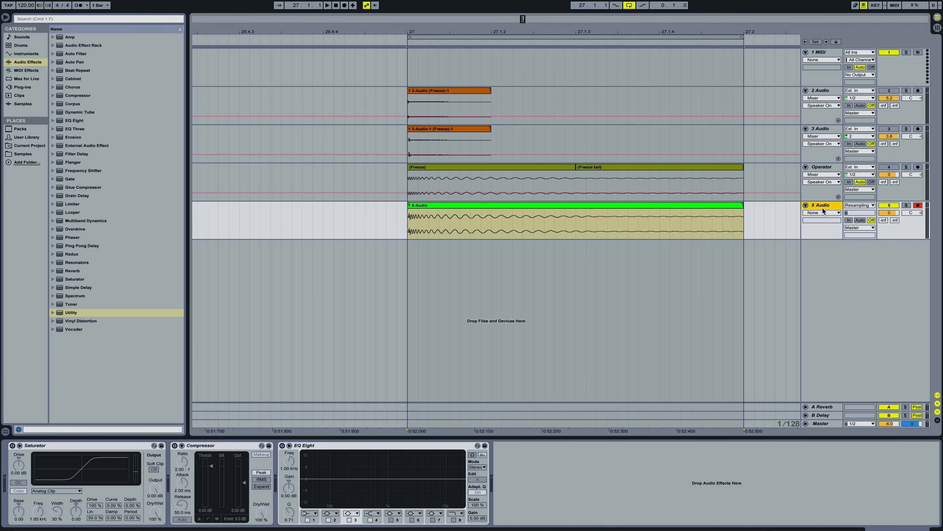
Open the recorded clip on 5 Audio to view its waveform, and consolidate it into a single new clip
click(536, 205)
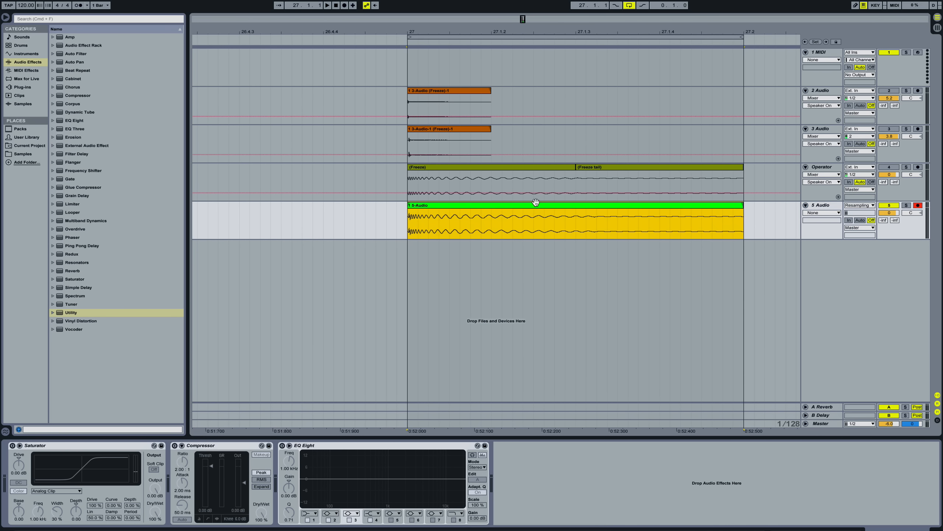
click(421, 212)
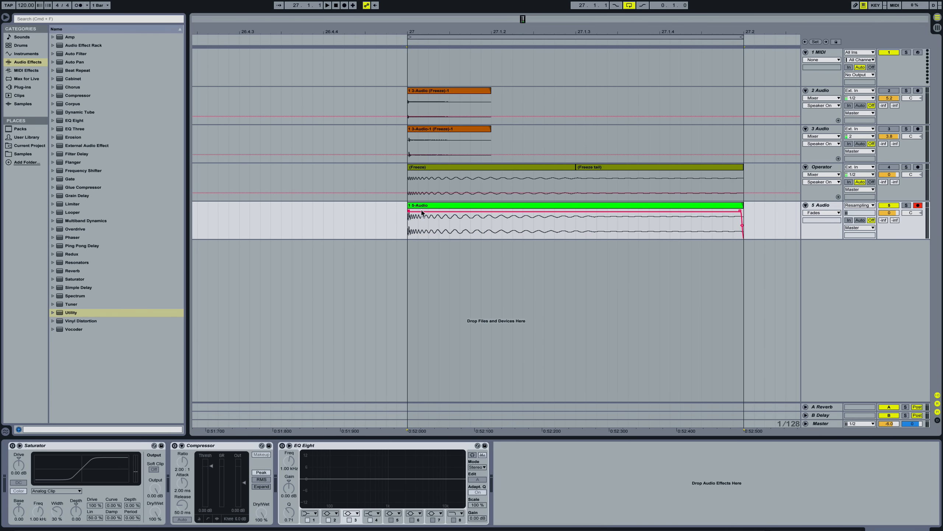
click(457, 208)
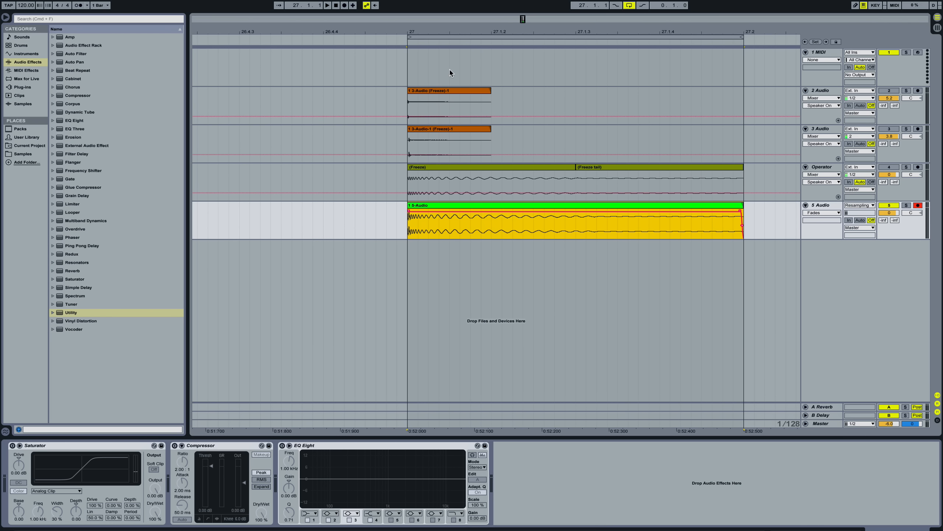
double_click(457, 209)
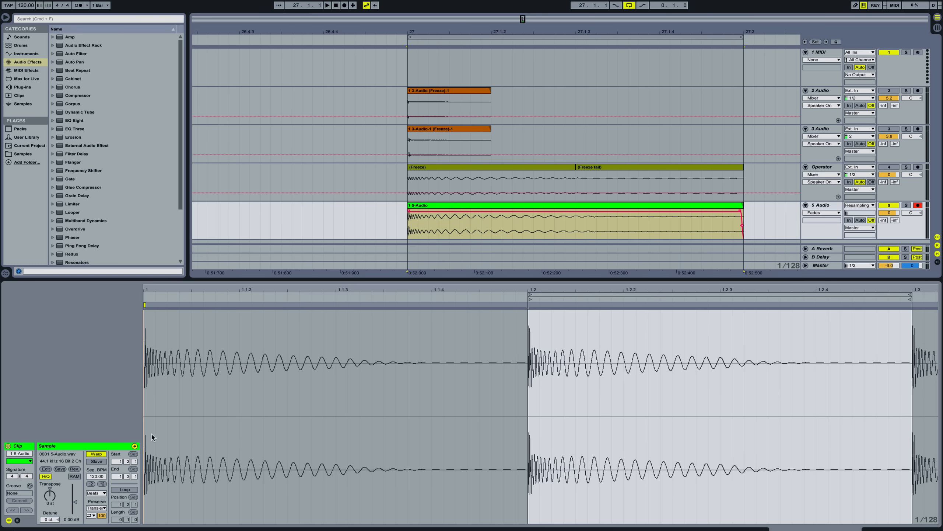
click(432, 206)
key(super+j)
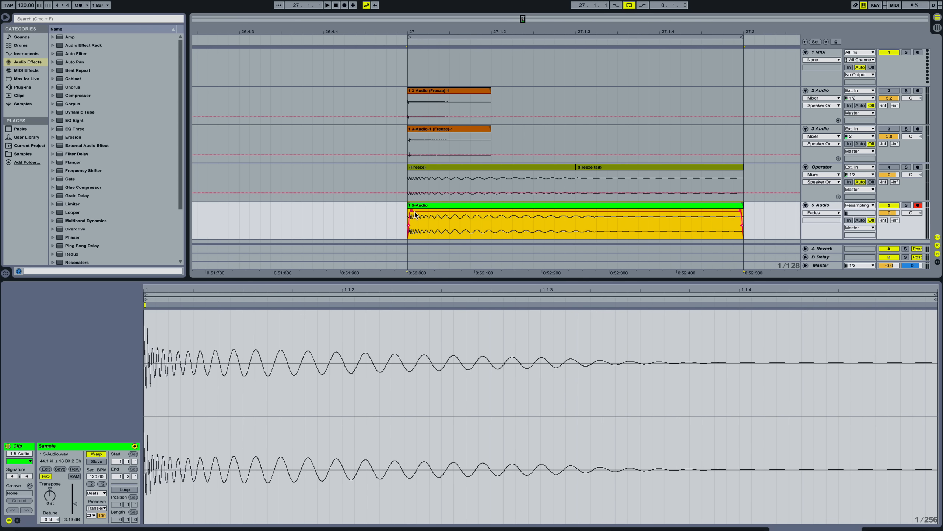
Set 5 Audio's input to No Input and transpose the consolidated clip to -11 st during playback
click(258, 363)
key(space)
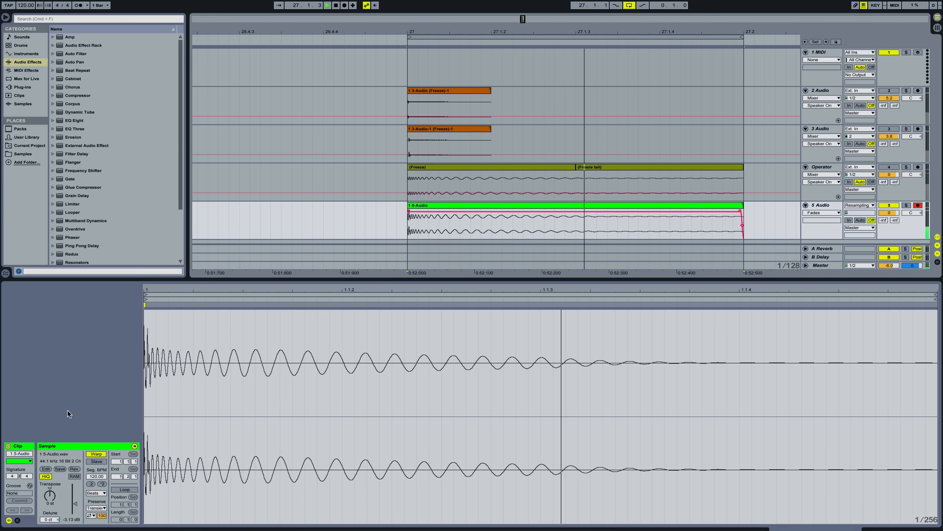
click(860, 205)
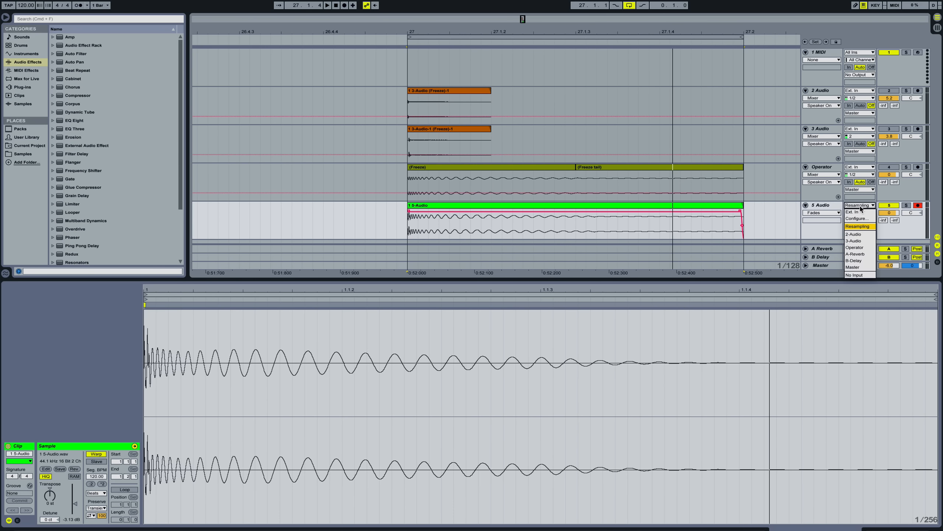
click(861, 274)
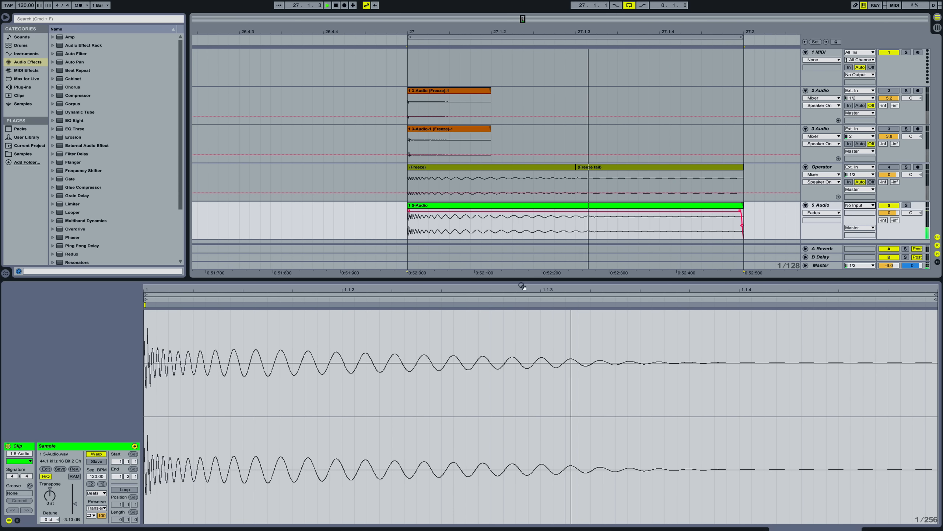
drag(49, 495, 49, 507)
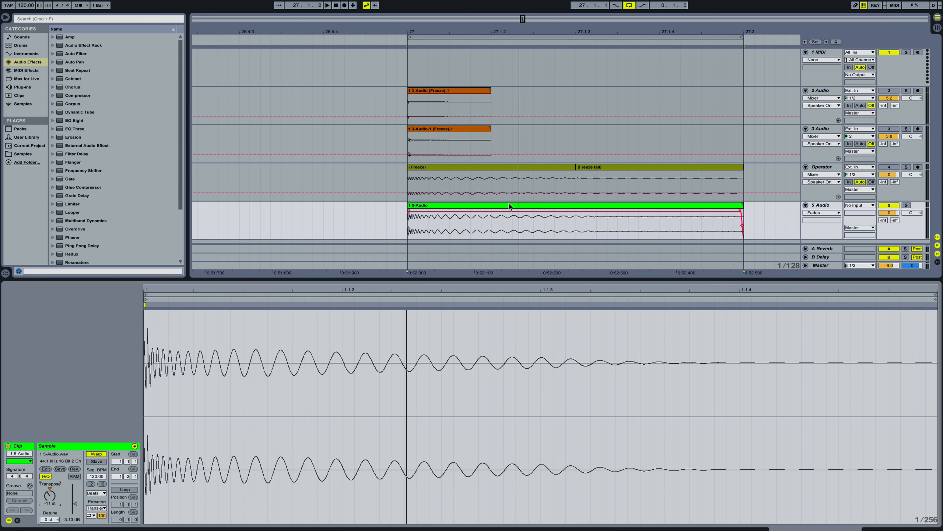
Solo the Operator track to hear its frozen clip, unsolo it, and return to the recorded clip on 5 Audio for comparison
click(474, 169)
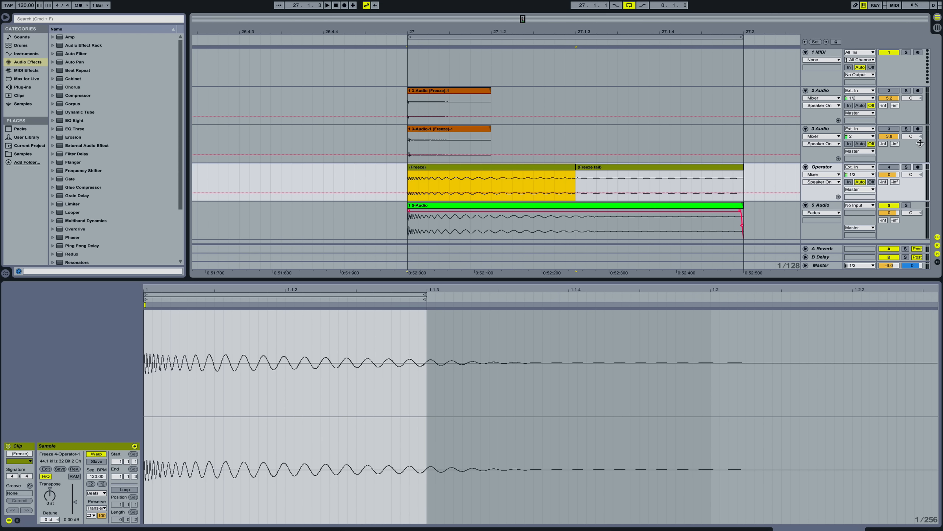
click(907, 167)
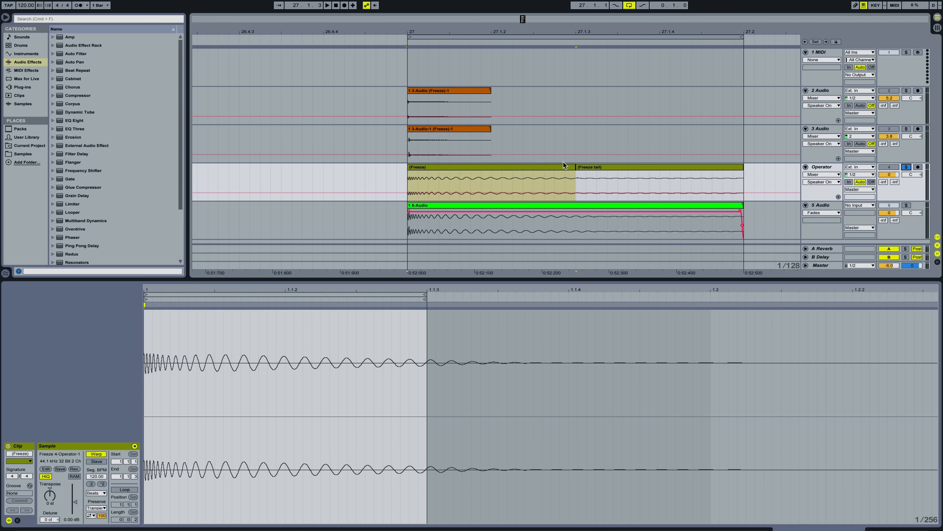
click(906, 168)
click(827, 207)
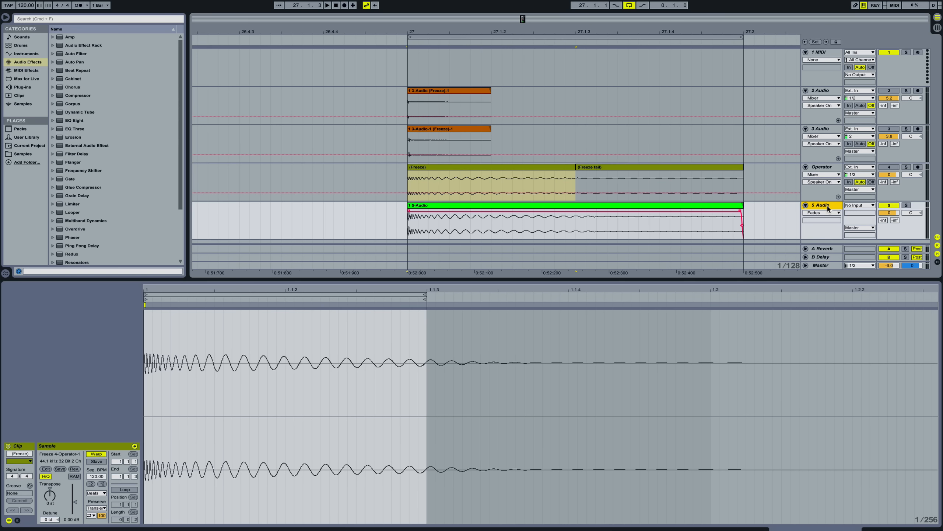
click(508, 206)
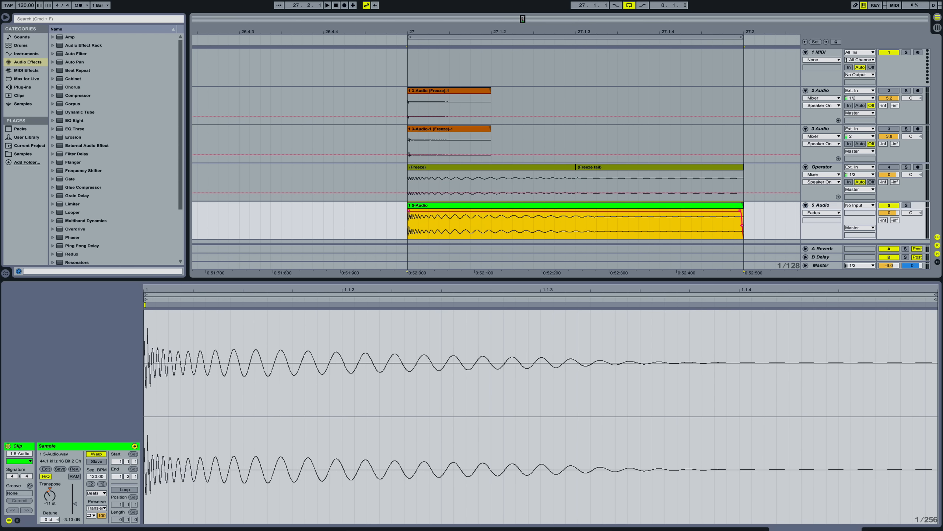
Activate the Compressor on 5 Audio and examine the initial transient in the clip's waveform before returning to the device chain
key(shift+Tab)
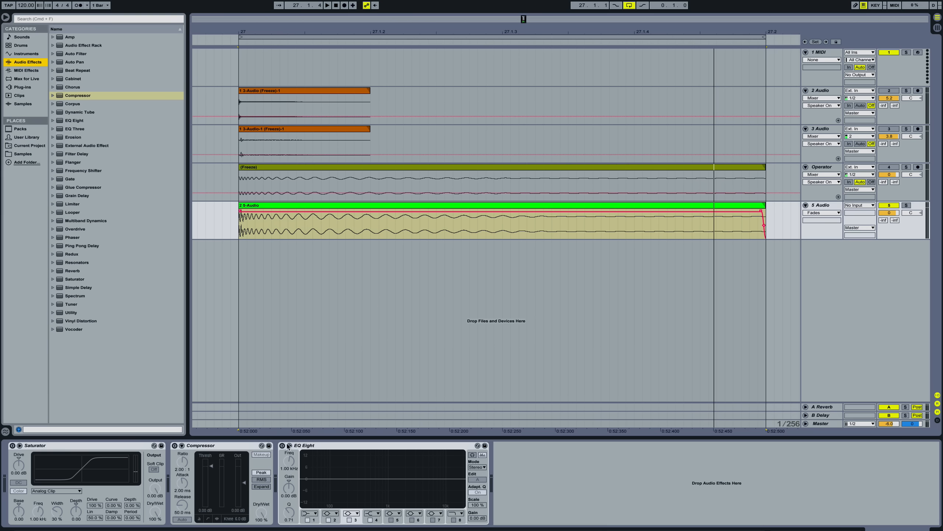
click(175, 445)
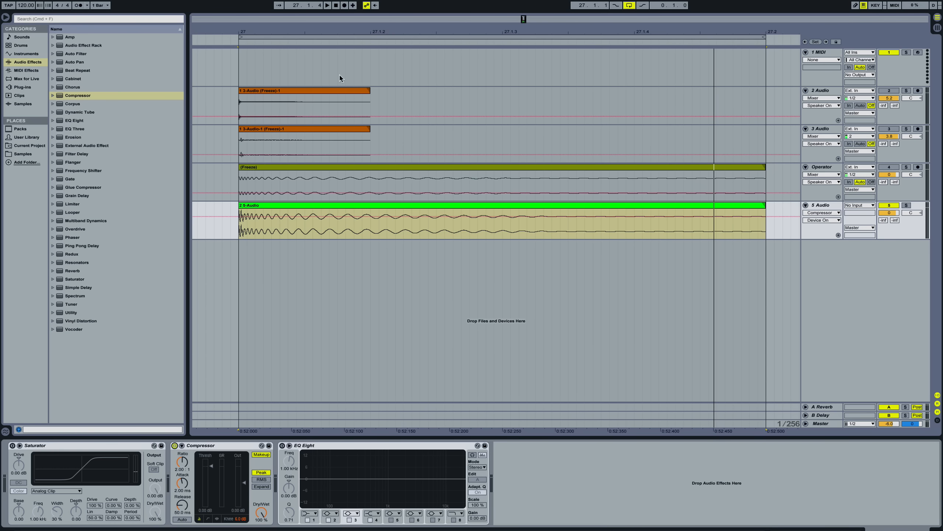
double_click(369, 207)
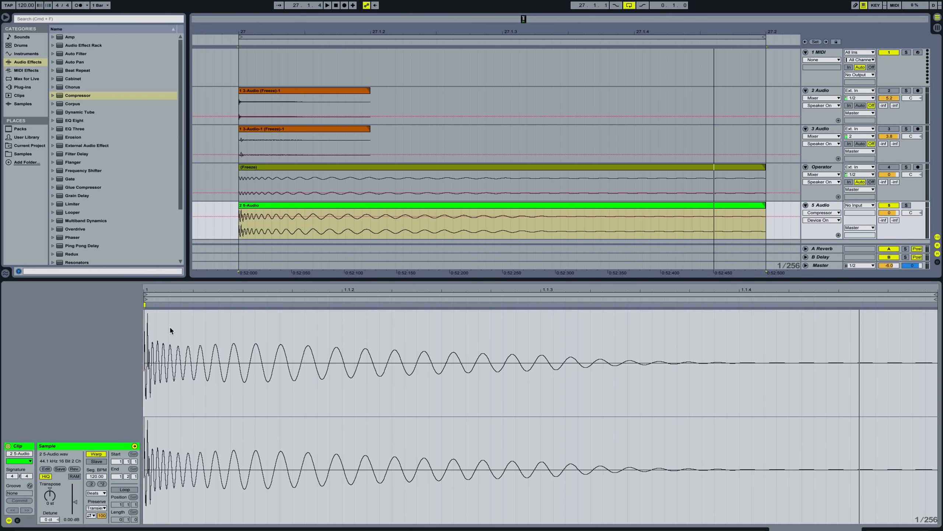
click(144, 313)
key(shift+Tab)
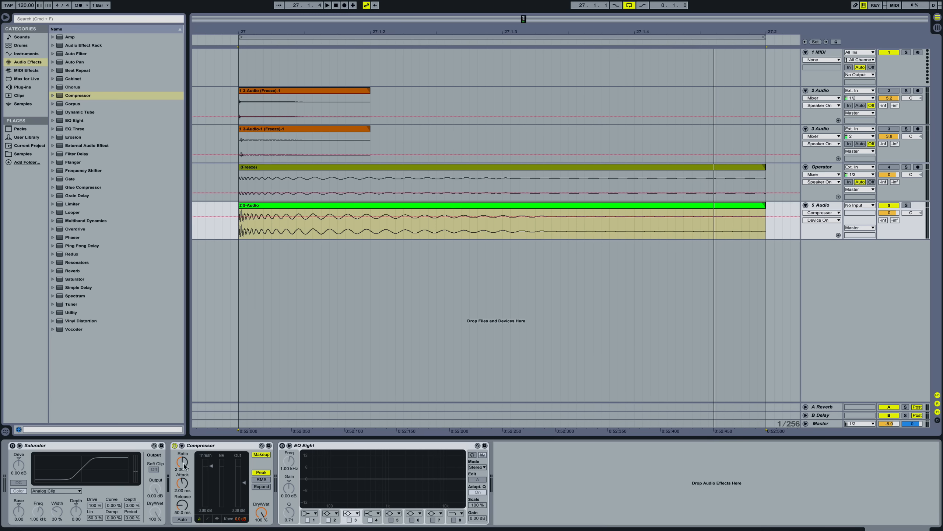
Set the Compressor's attack to 1.00 ms, lookahead to 1 ms, ratio to 4:1 and release to 5.32 ms
click(185, 489)
drag(185, 486, 185, 490)
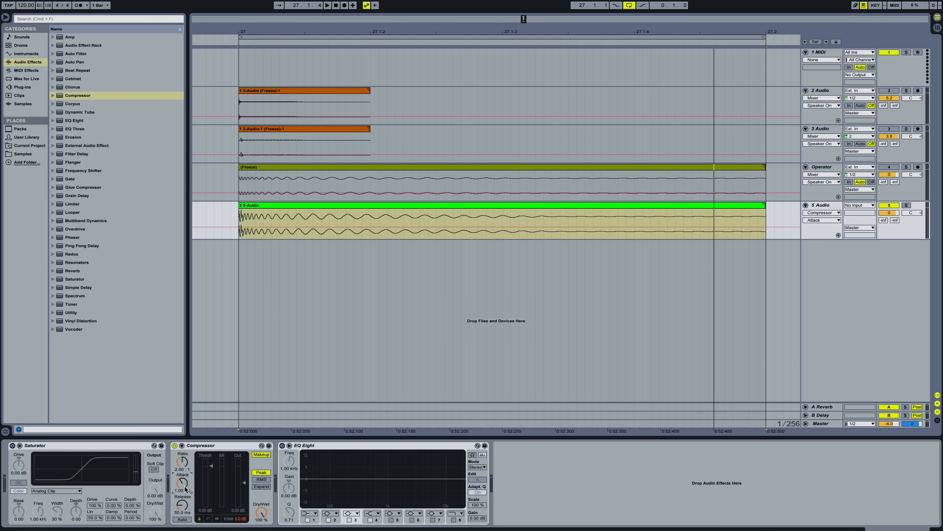
click(209, 519)
click(266, 519)
click(268, 525)
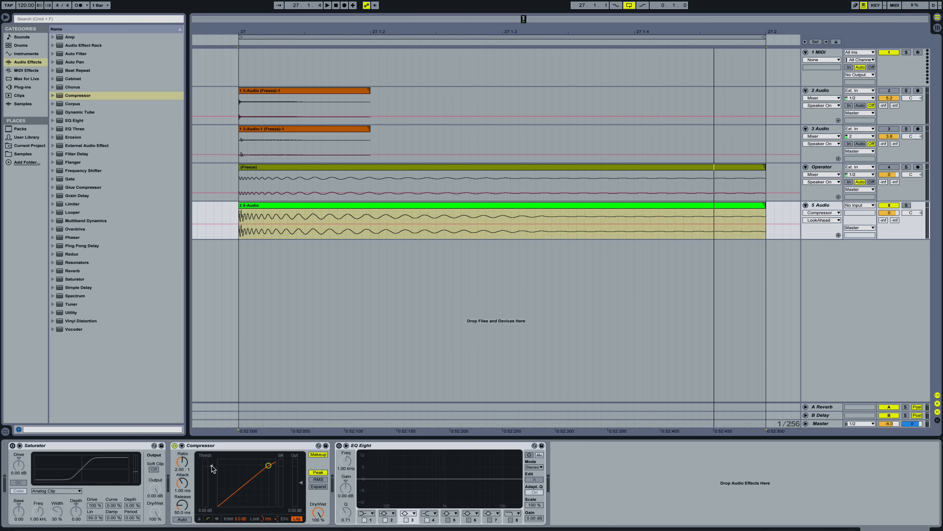
drag(184, 464, 184, 465)
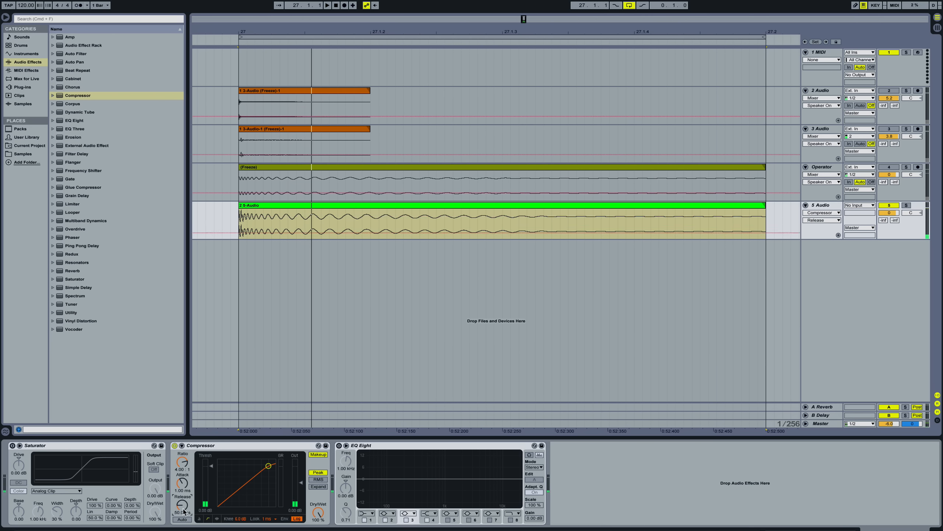
drag(183, 511, 184, 526)
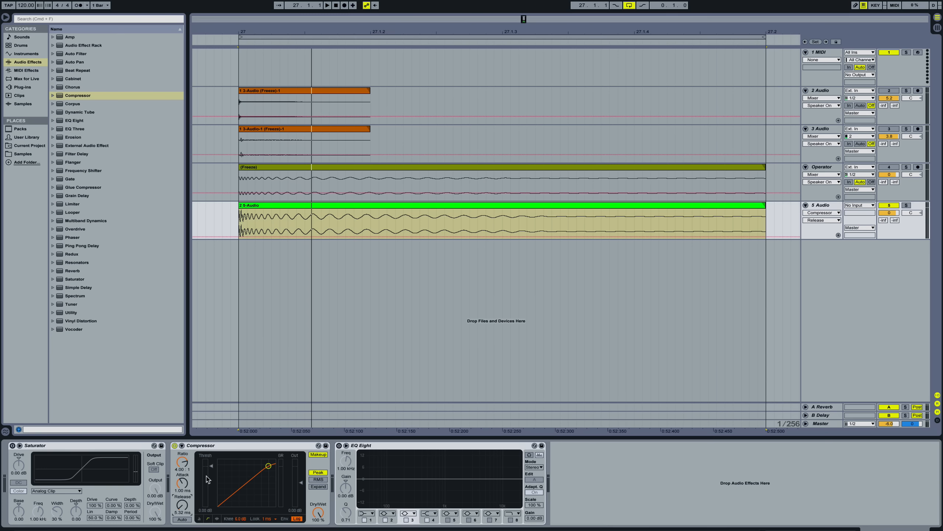
Set the Compressor's knee to 0.0 dB and its threshold to -3.54 dB, auditioning the looped kick
key(space)
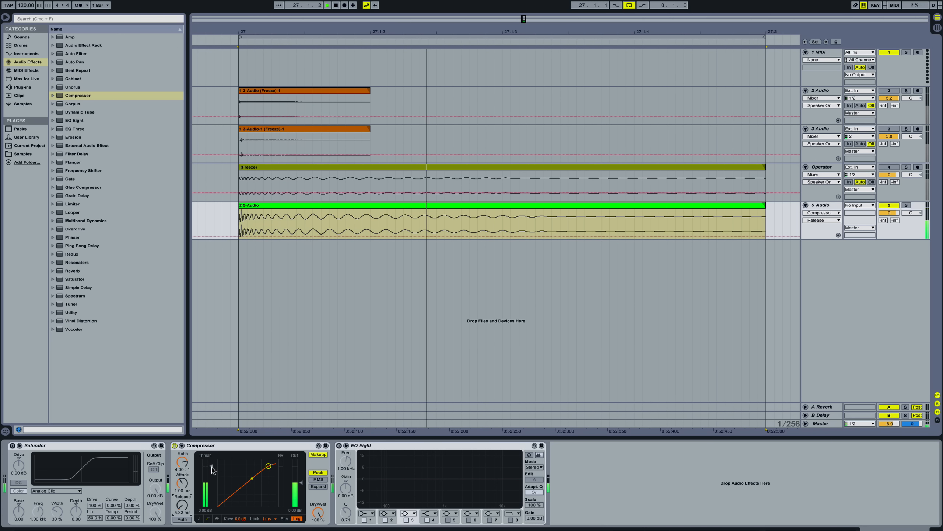
drag(212, 467, 212, 472)
key(space)
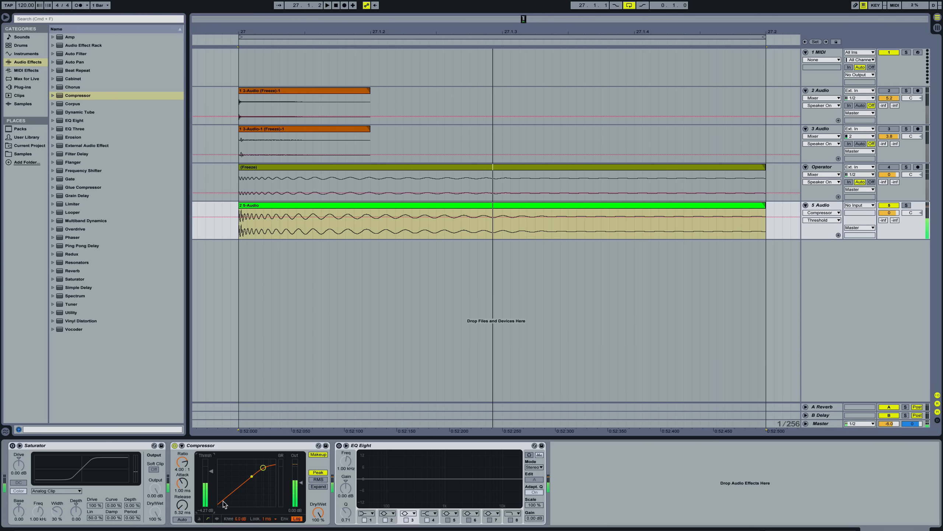
drag(244, 519, 245, 527)
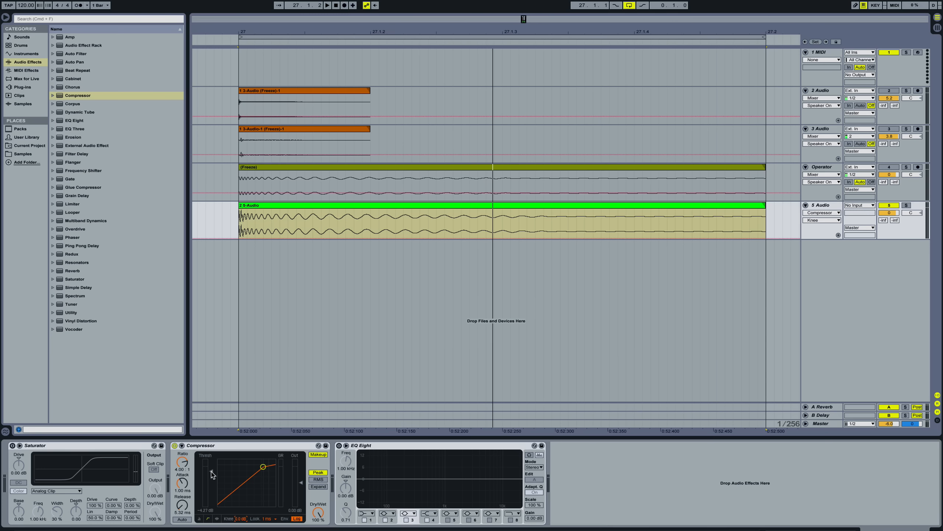
drag(212, 474, 211, 470)
key(space)
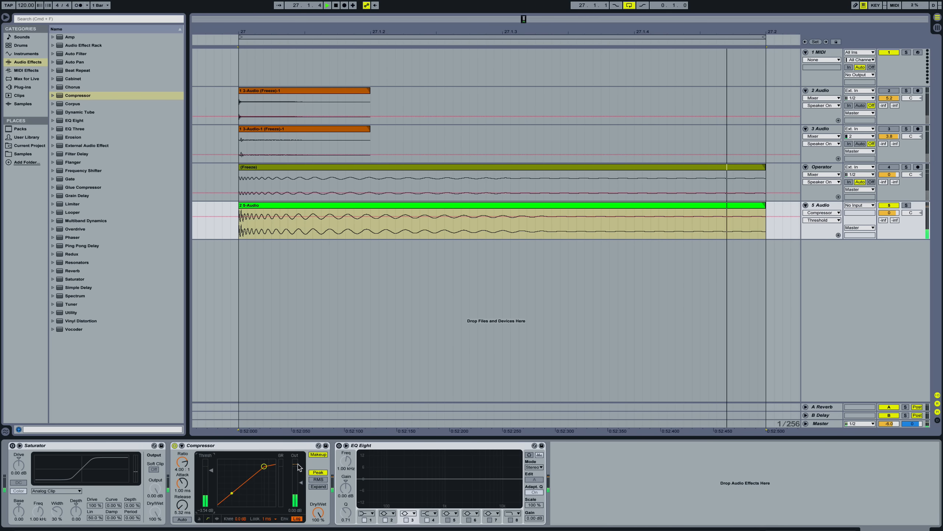
Turn off the Compressor's makeup gain and lower its threshold to about -9 dB, showing the gain reduction over time
click(318, 454)
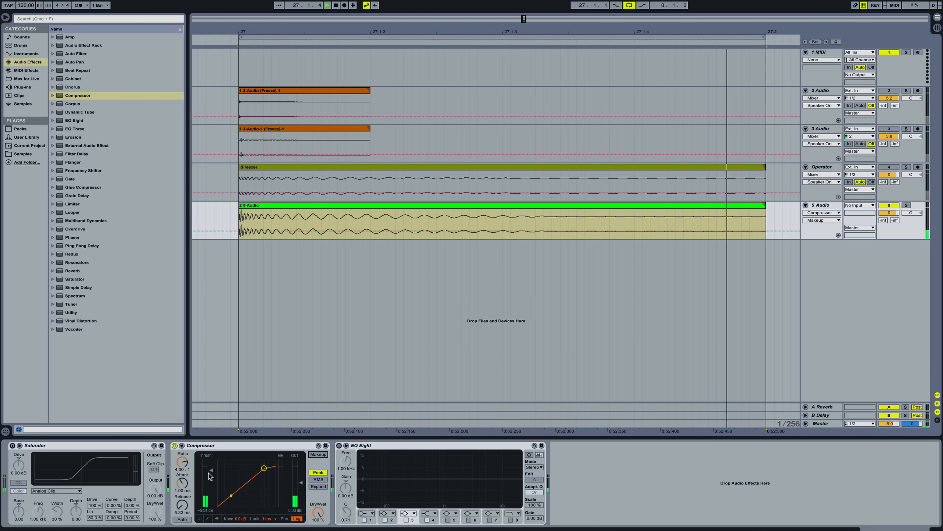
drag(210, 470, 210, 476)
click(218, 519)
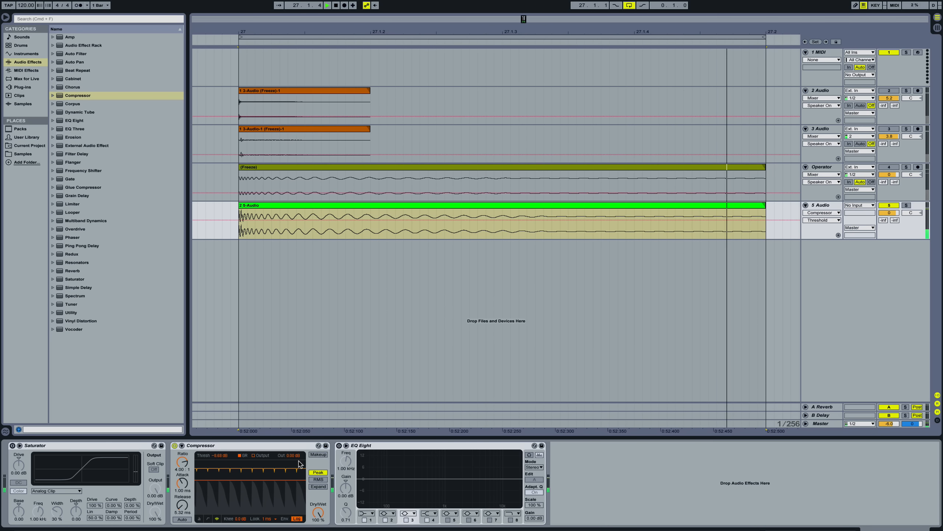
Compare the kick with the Compressor bypassed and active, leaving it on, and stop playback
click(174, 445)
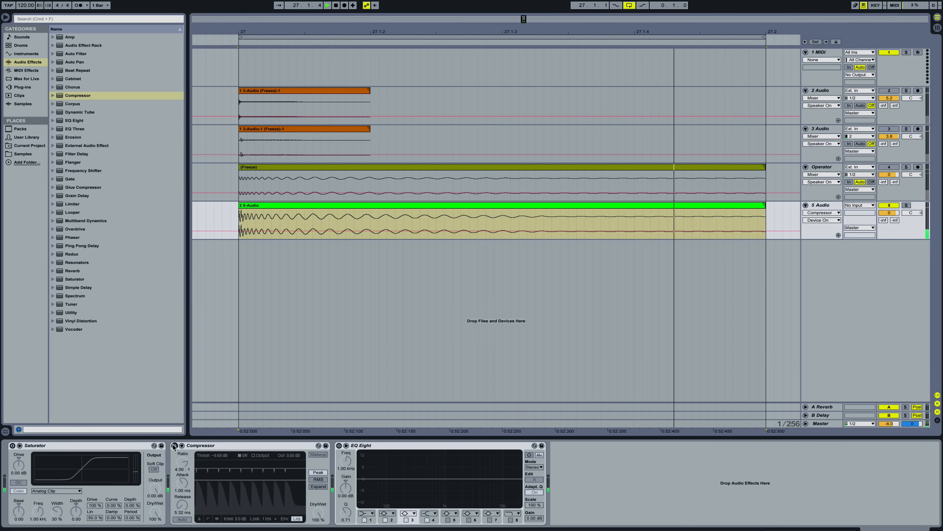
click(174, 445)
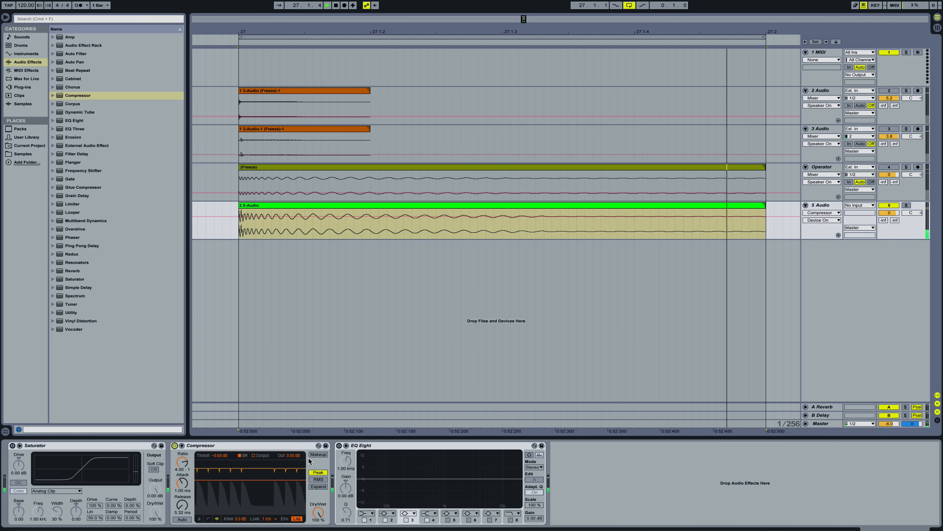
key(space)
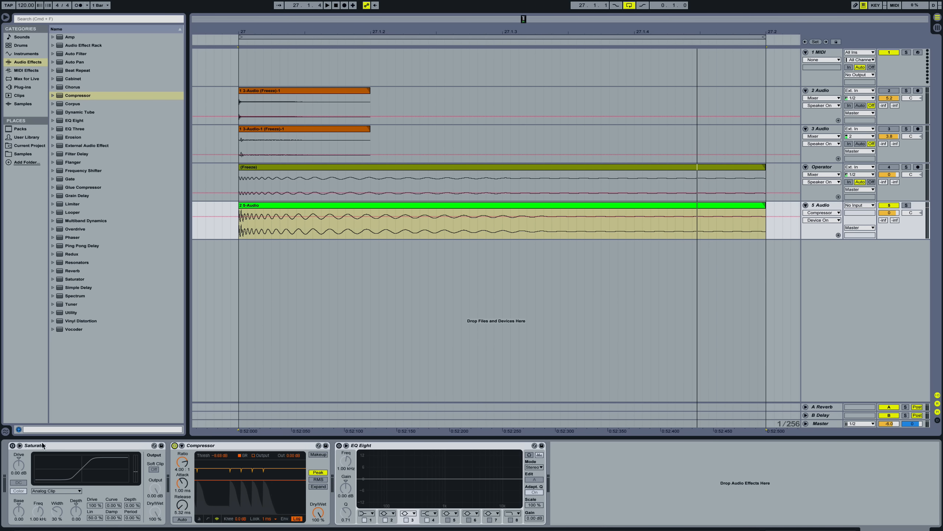
Move the Saturator between the Compressor and the EQ Eight and activate it
drag(42, 444, 329, 455)
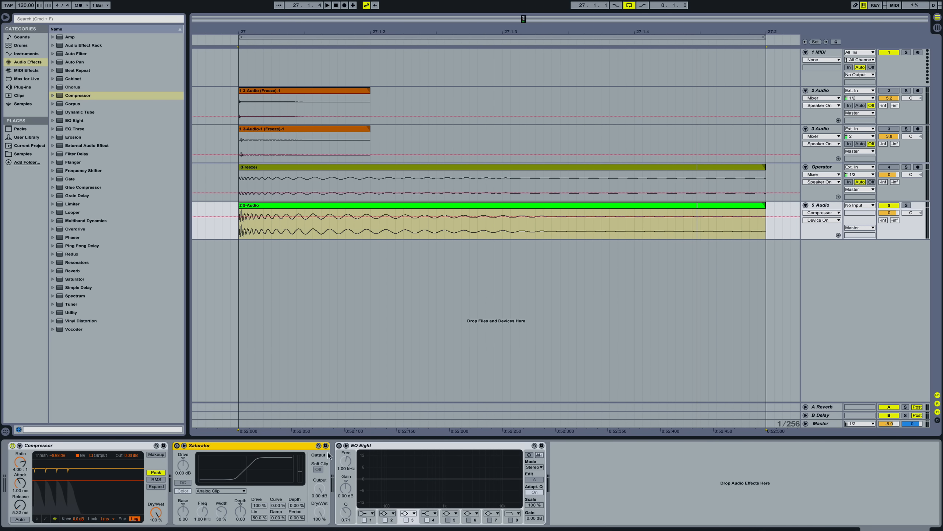
click(177, 445)
click(187, 473)
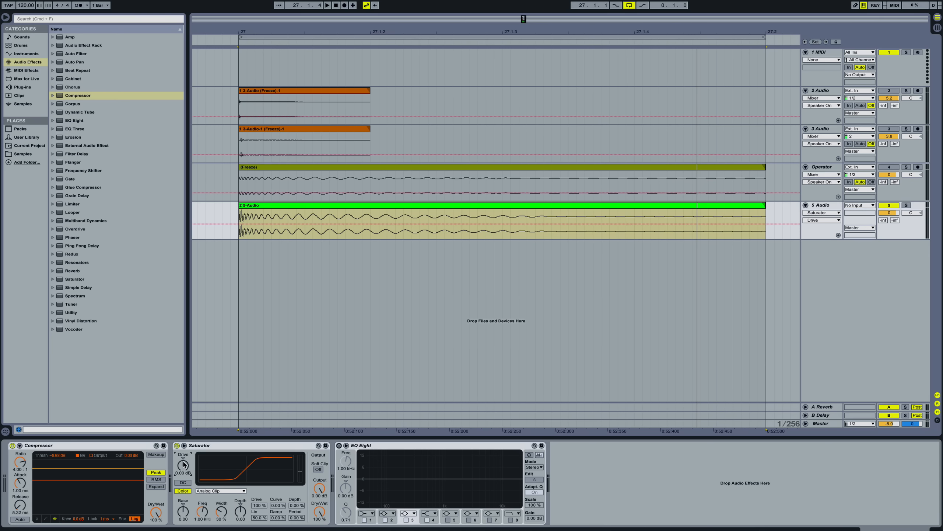
Set the Saturator's drive to 6.86 dB and output to -2.00 dB during playback, comparing it bypassed and active
key(space)
drag(183, 465, 184, 455)
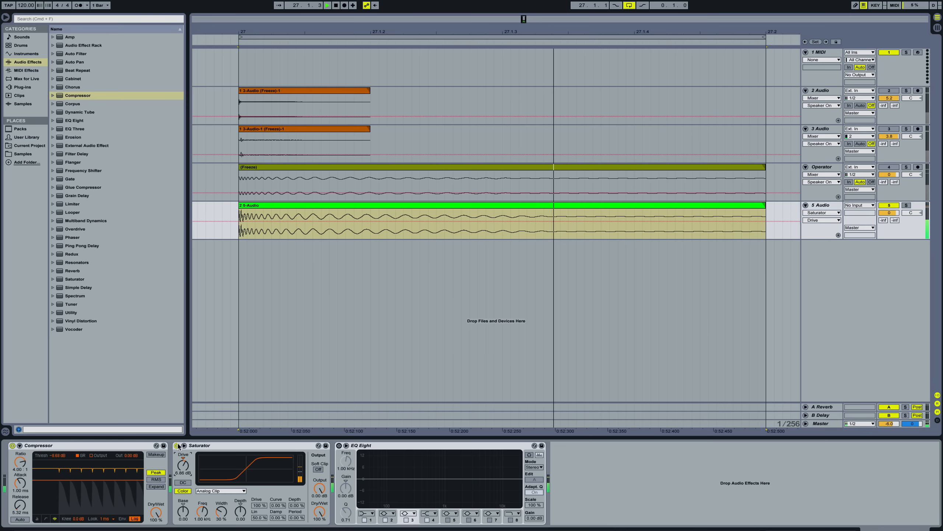
drag(320, 488, 321, 489)
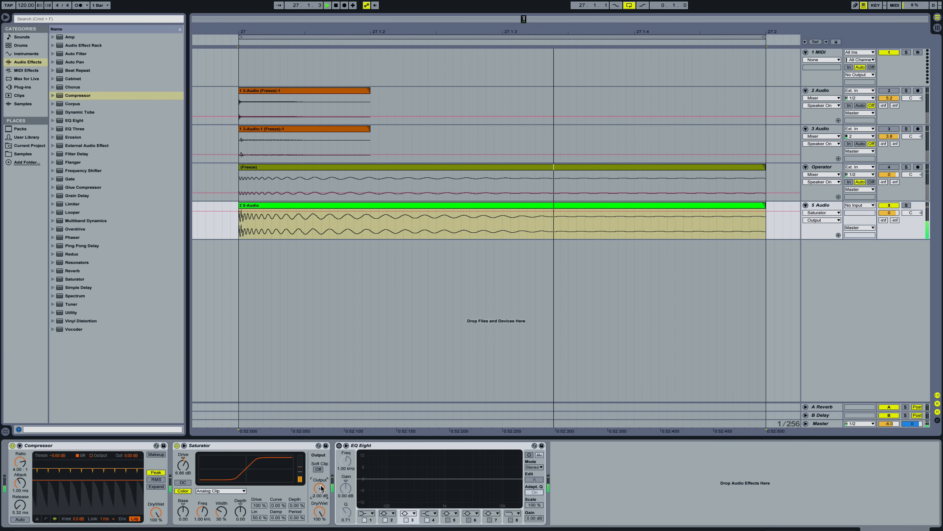
click(178, 445)
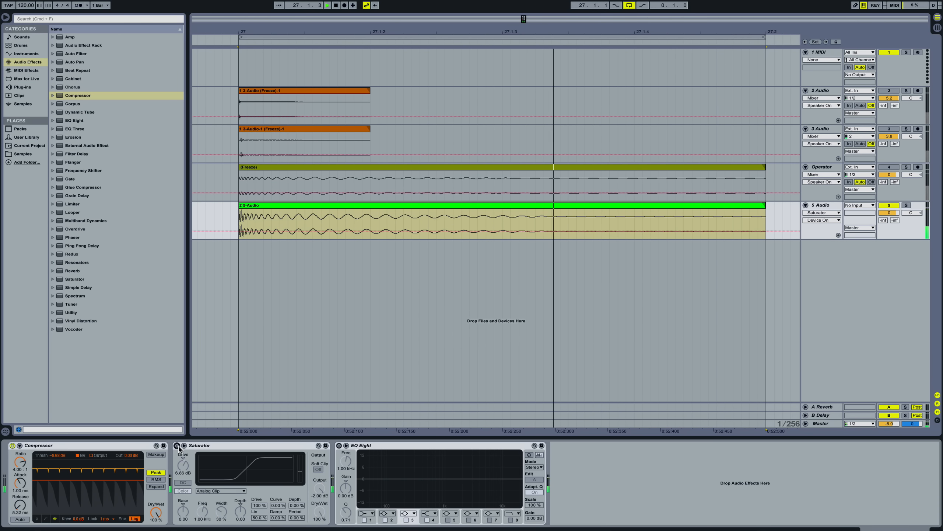
click(178, 446)
Activate the EQ Eight, cut band 2 by about 5 dB near 300 Hz, and slightly boost the highs with band 4
click(339, 445)
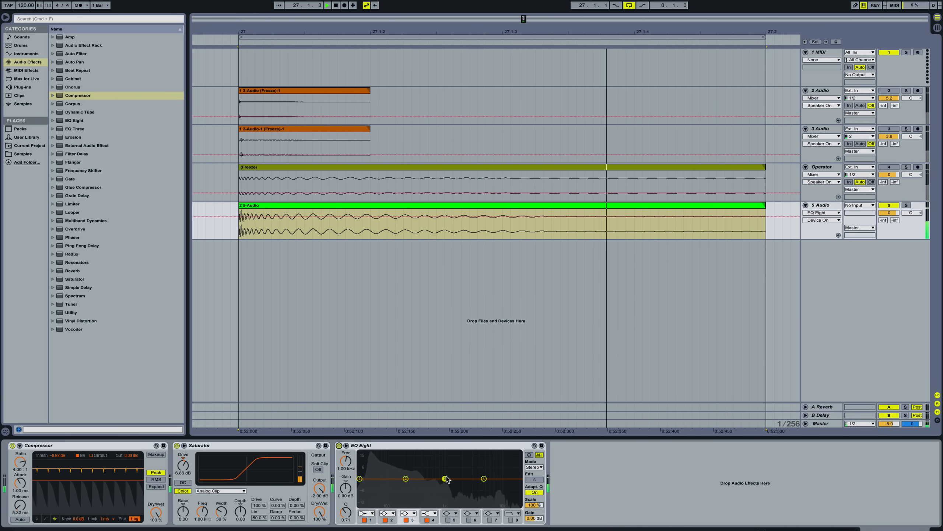
drag(406, 479, 413, 489)
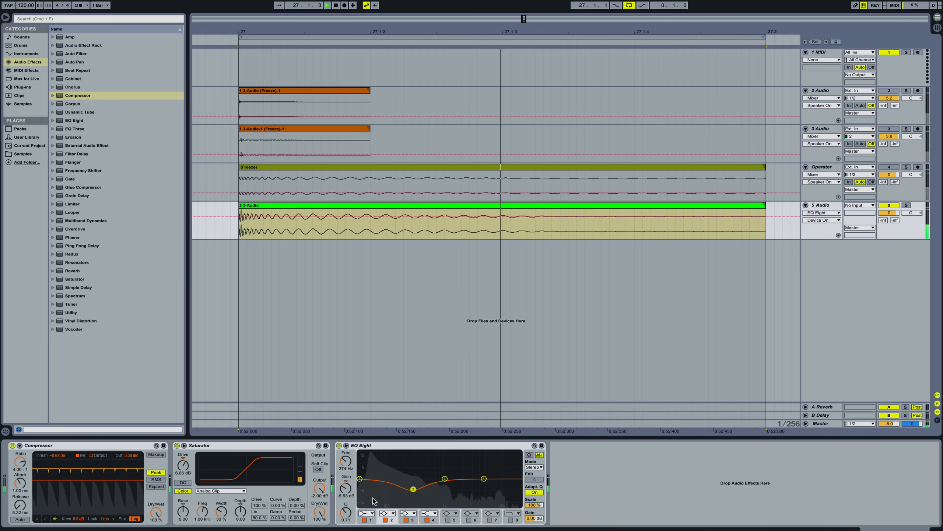
drag(414, 489, 417, 487)
drag(484, 478, 464, 474)
Enable the EQ Eight's band 8 high-cut filter and set its Q to 0.10 and frequency to 16.1 kHz
click(509, 520)
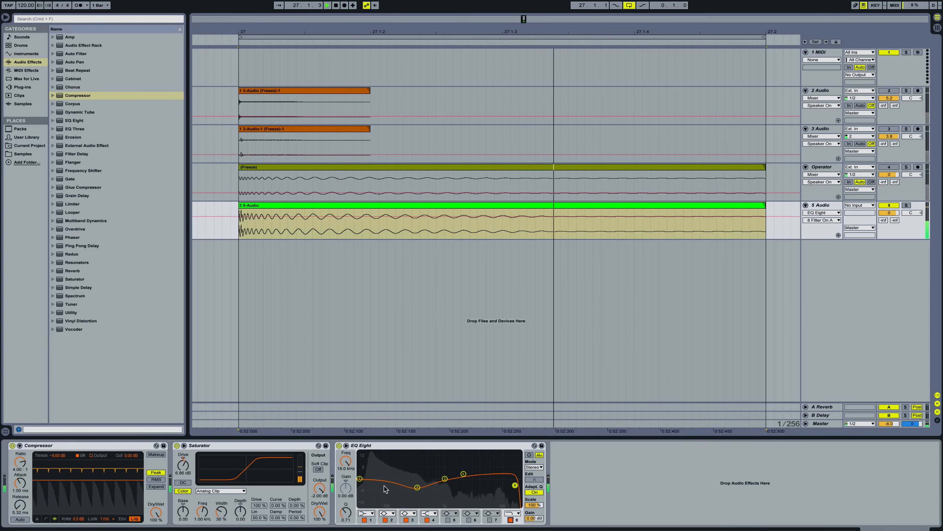
drag(349, 515, 349, 528)
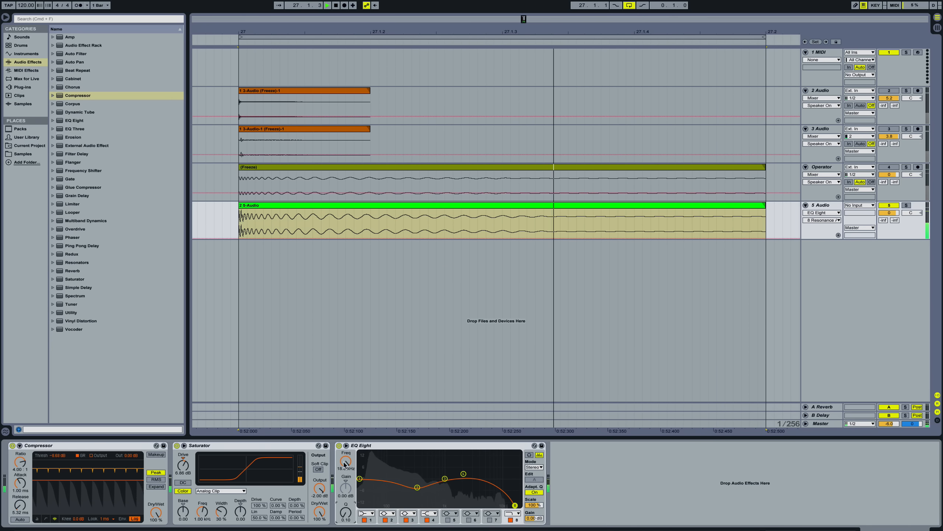
drag(342, 466, 342, 469)
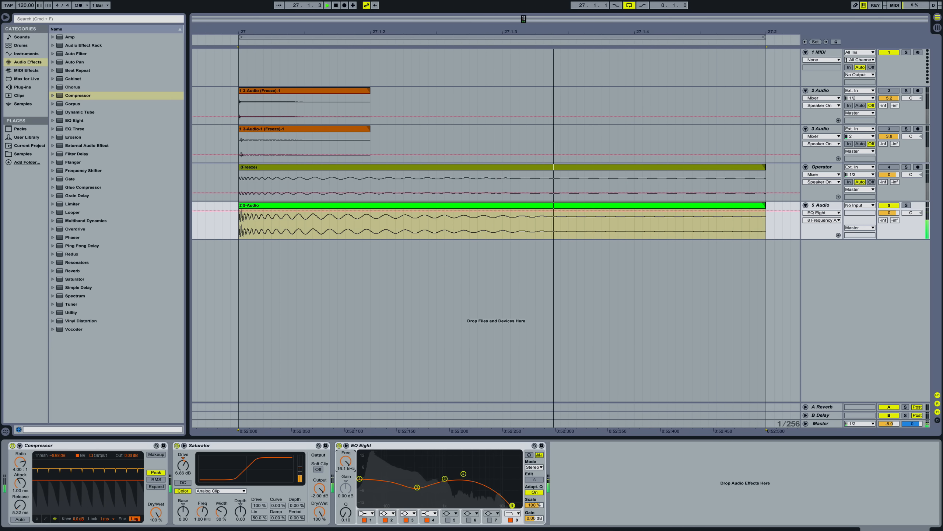
right_click(432, 445)
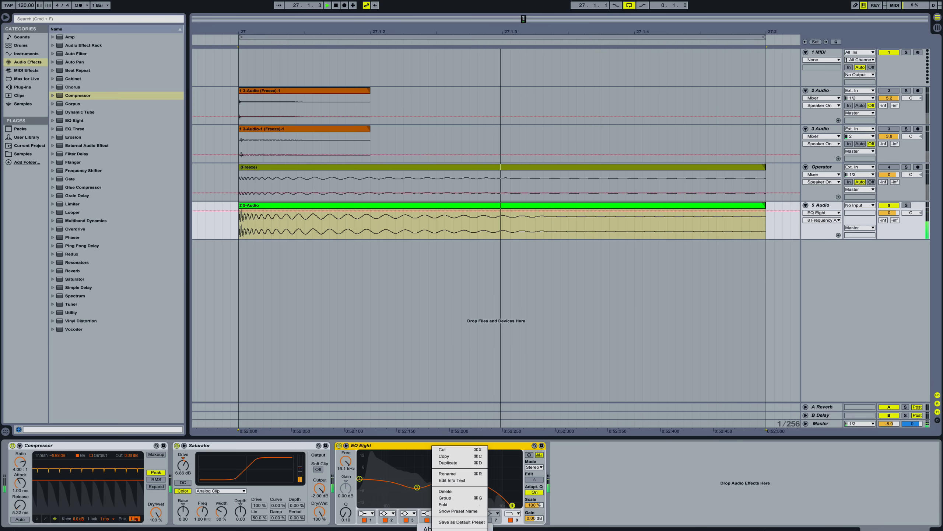
click(441, 528)
Soften the high cut by setting band 8's frequency to 22.0 kHz and its Q to 0.25, and stop playback
drag(346, 461, 346, 451)
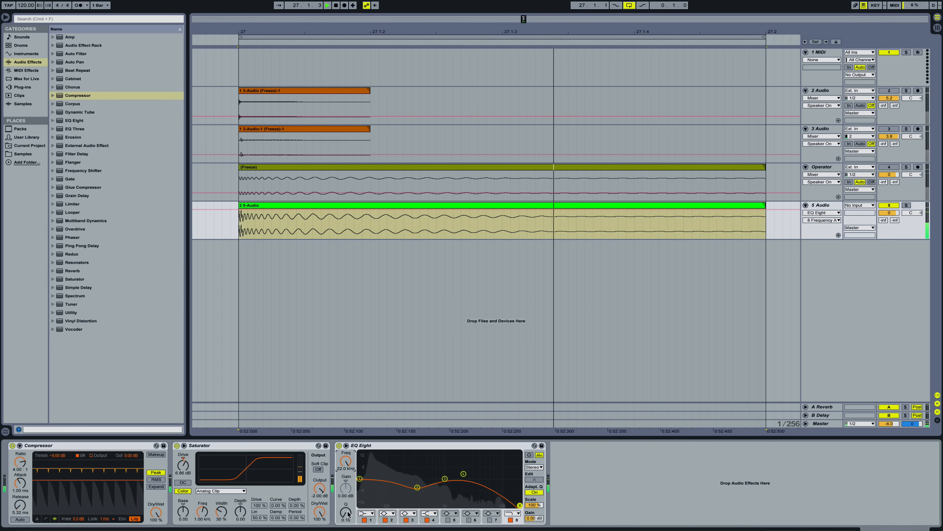
drag(346, 513, 345, 511)
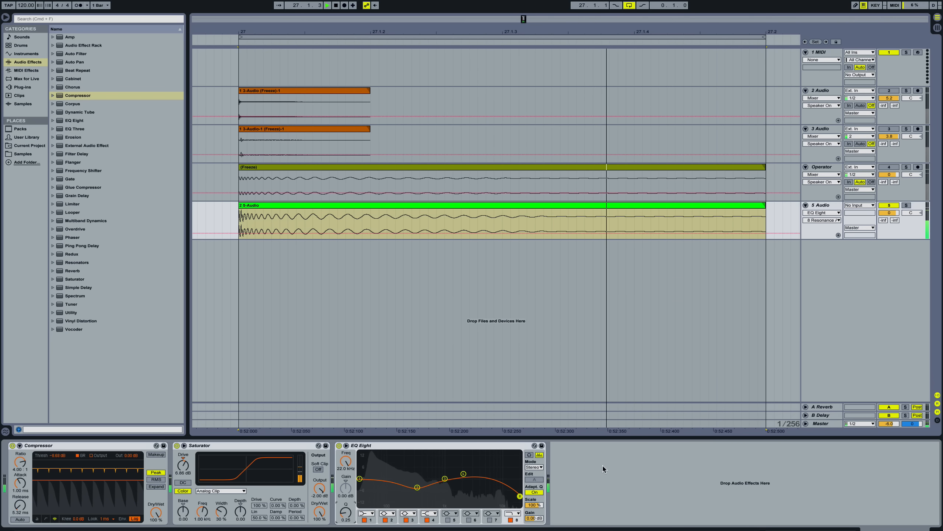
drag(519, 502, 519, 456)
key(space)
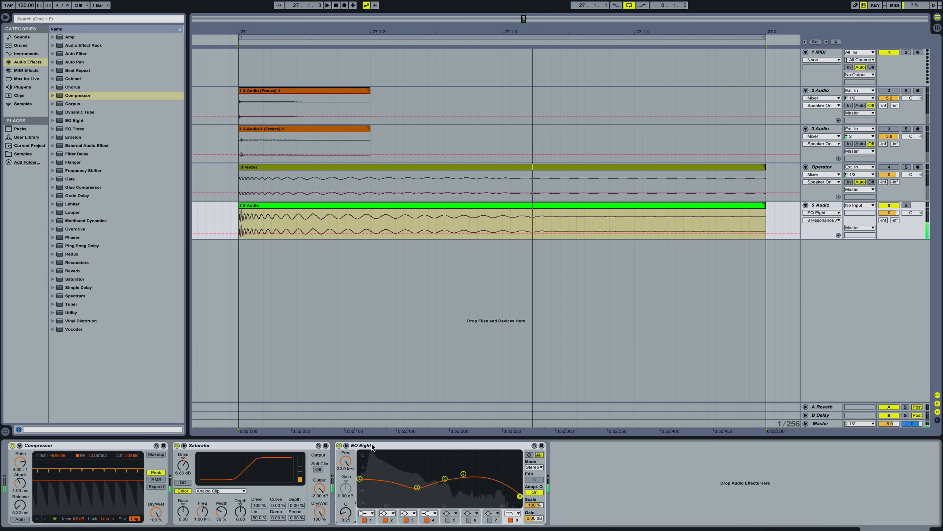
Play the kick and compare the full Compressor, Saturator and EQ Eight chain bypassed and active
shift+click(376, 447)
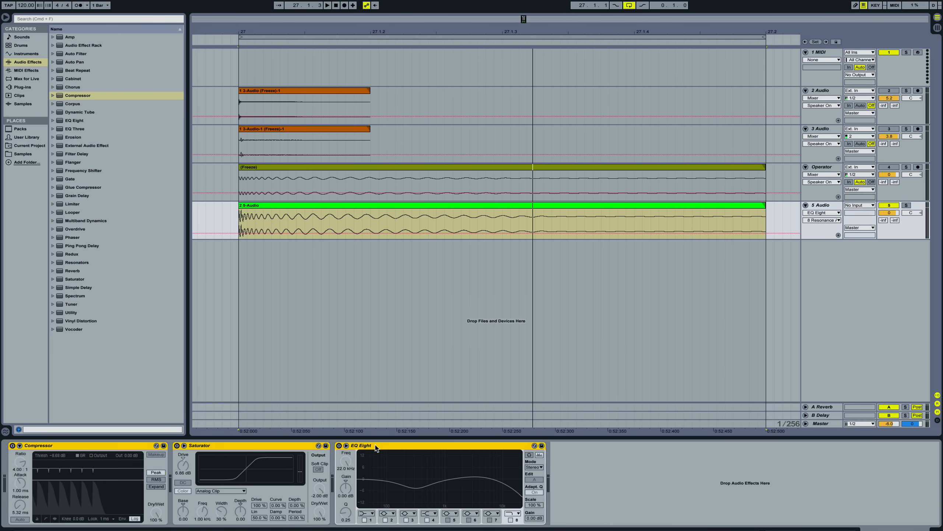
key(space)
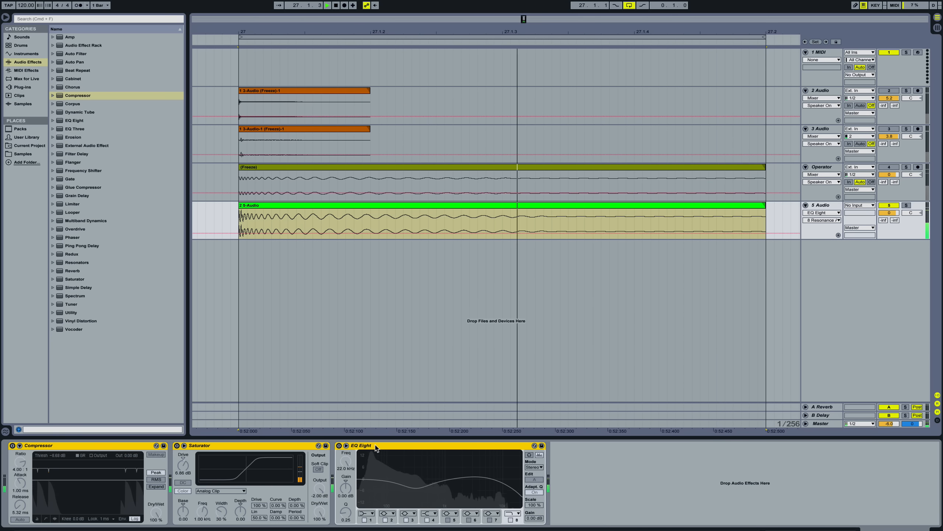
key(super+0)
key(super+0)
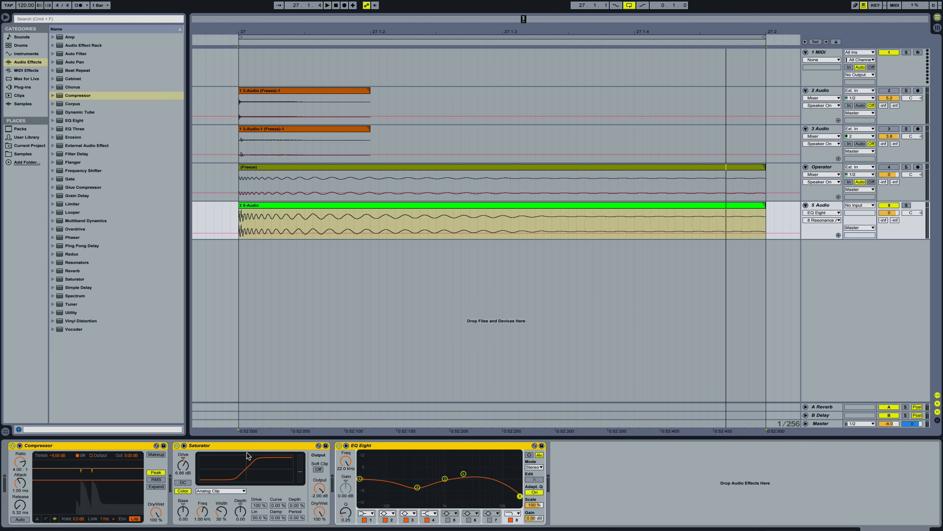
Remove the Saturator from the effect chain and audition the kick with only the Compressor and EQ Eight
click(235, 446)
click(178, 446)
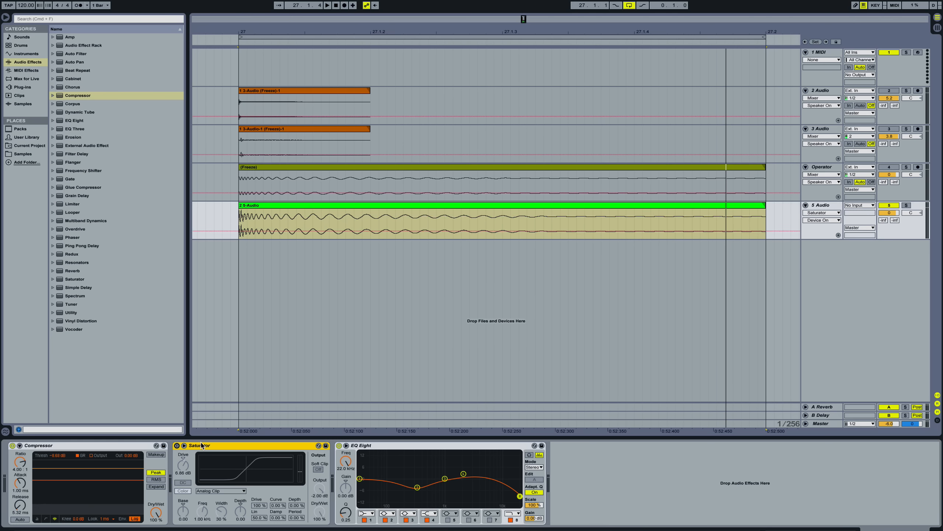
key(Delete)
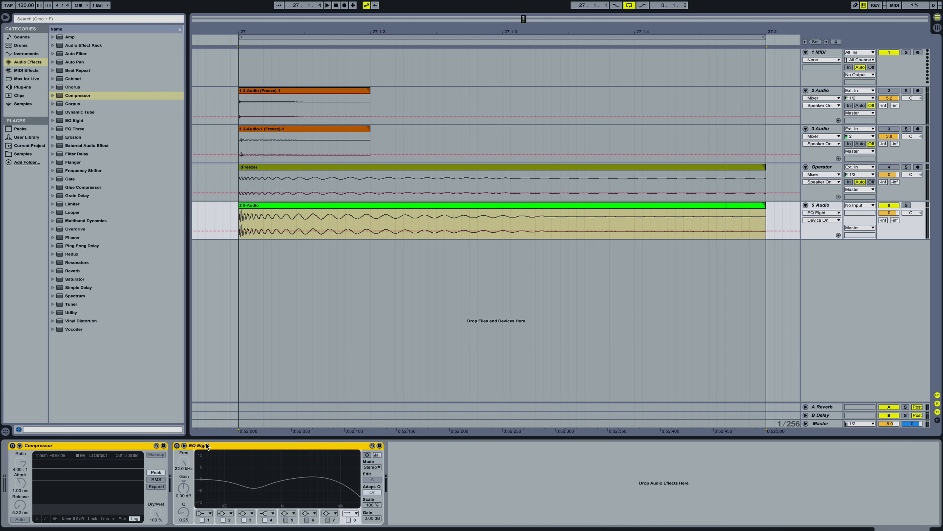
key(space)
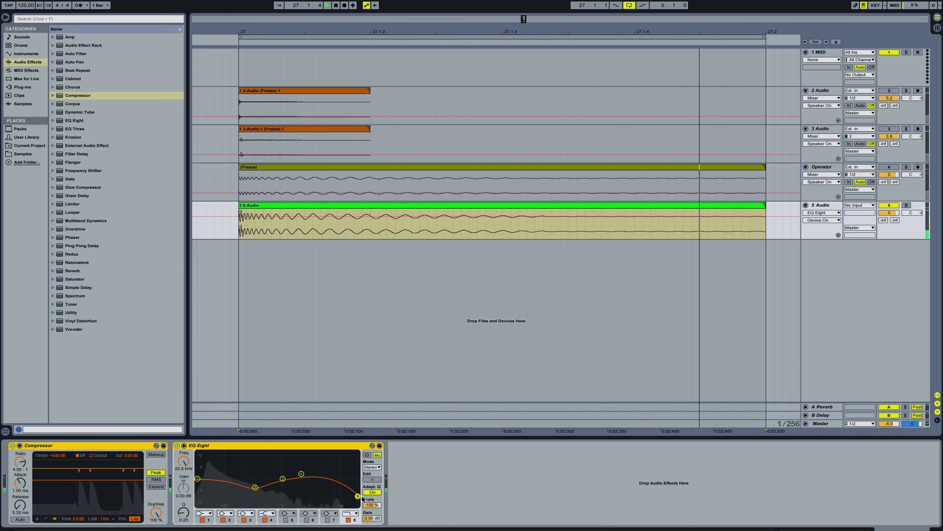
key(space)
Set the EQ Eight's output gain to 2.00 dB and compare both effects bypassed and active during playback
click(372, 518)
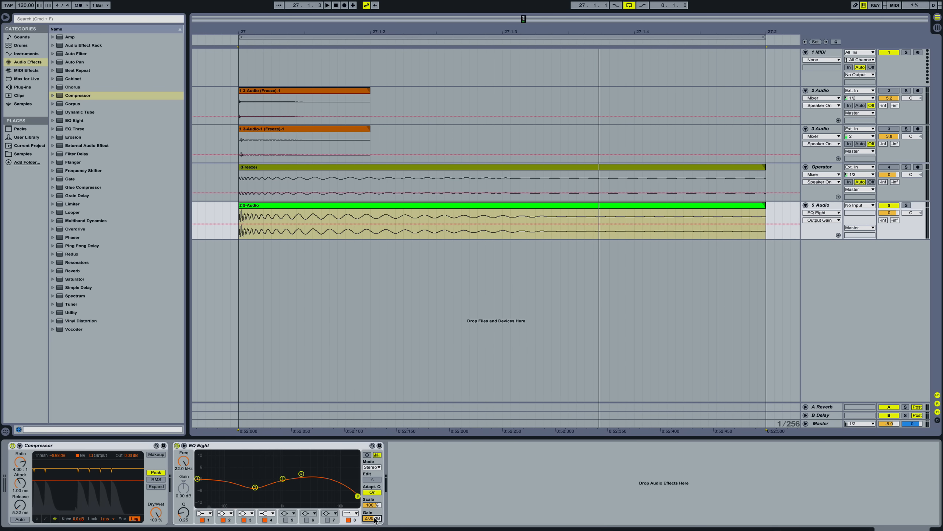
key(space)
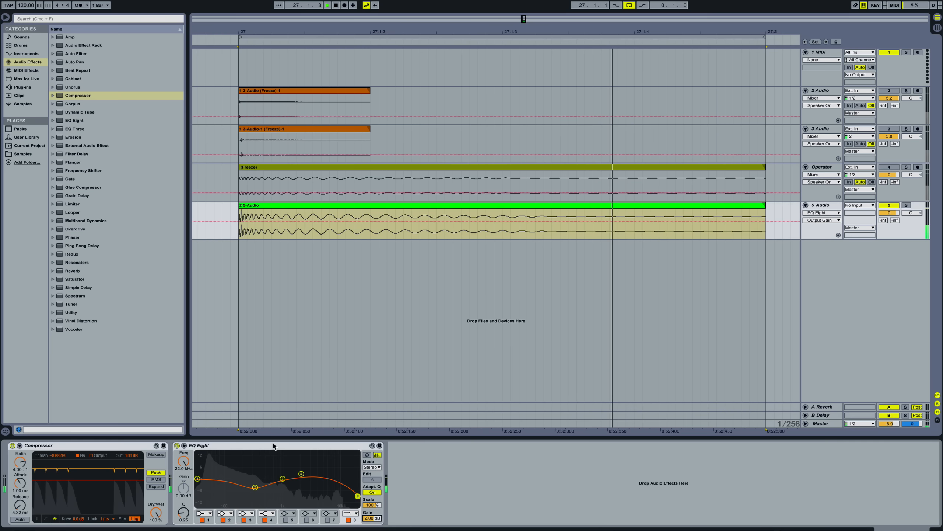
click(273, 446)
key(super+a)
key(0)
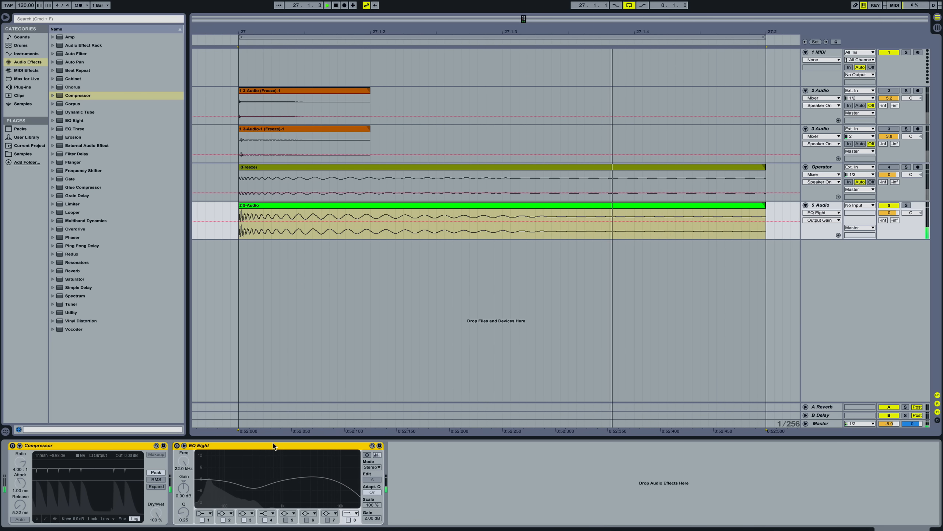
key(0)
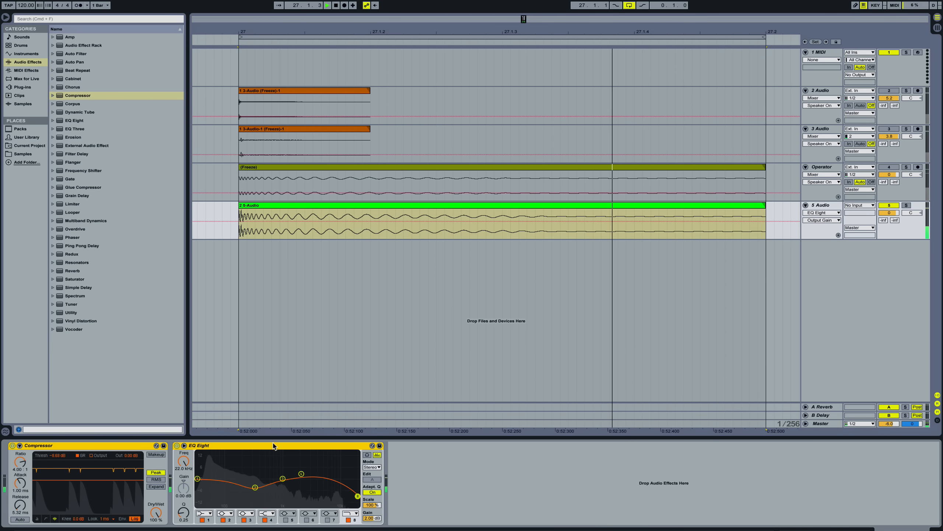
key(0)
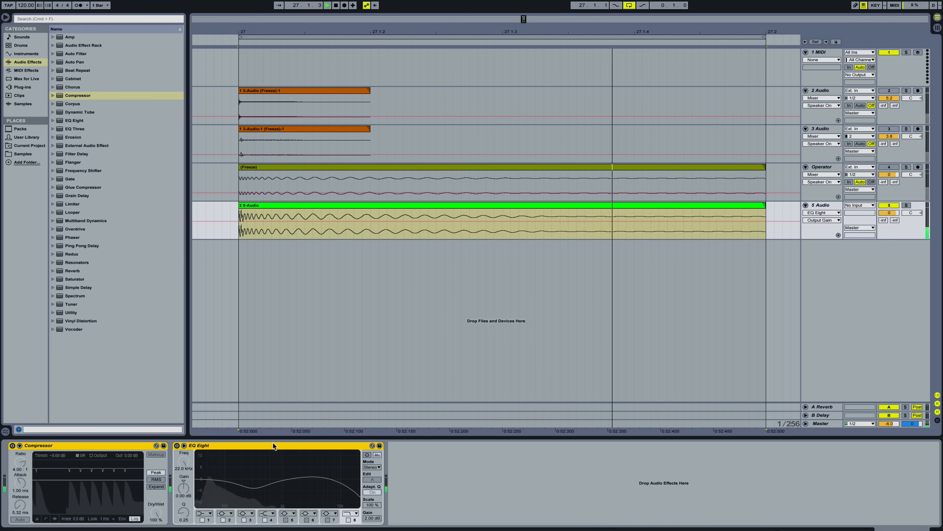
key(0)
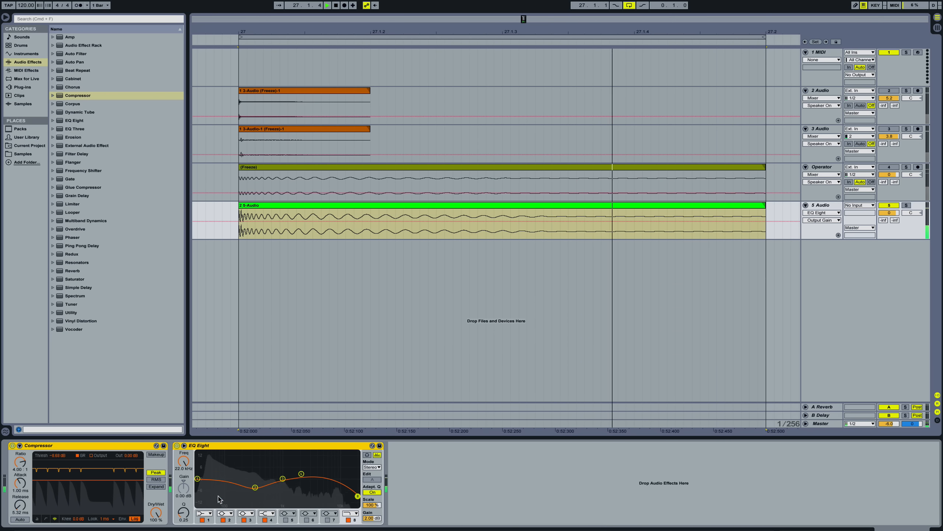
Change EQ Eight band 1 to a low-cut filter, set its frequency to 62.4 Hz, and play the kick
key(space)
click(203, 513)
click(205, 475)
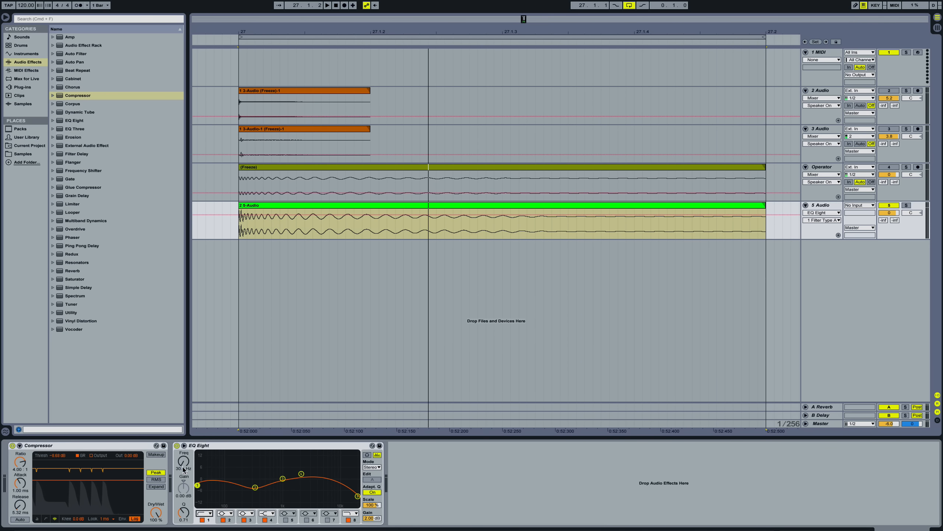
drag(184, 469, 183, 463)
key(space)
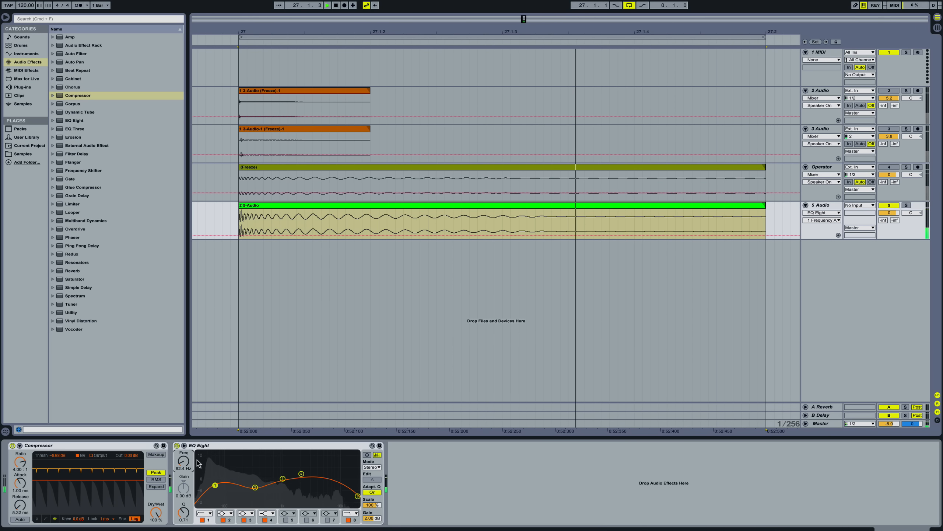
Compare the Compressor and low-cut EQ Eight bypassed and active while the kick loops
click(211, 445)
key(super+a)
key(0)
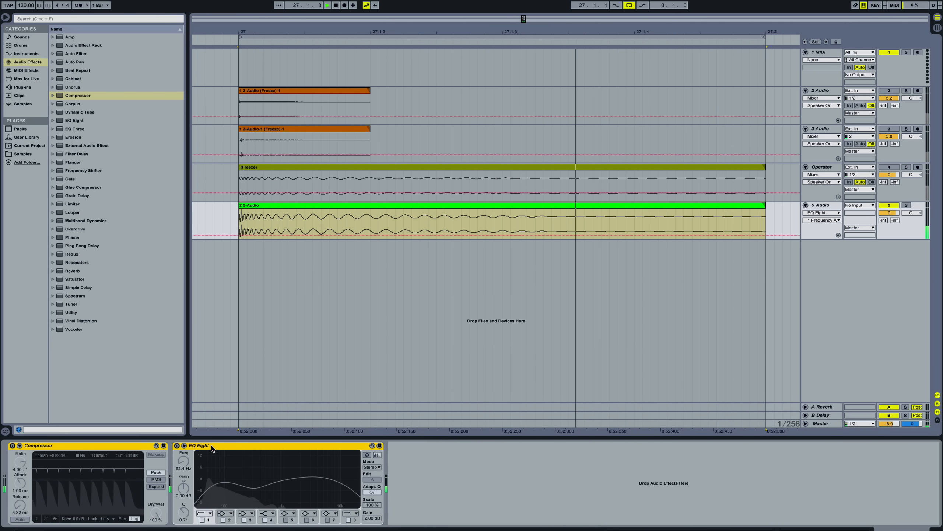
key(0)
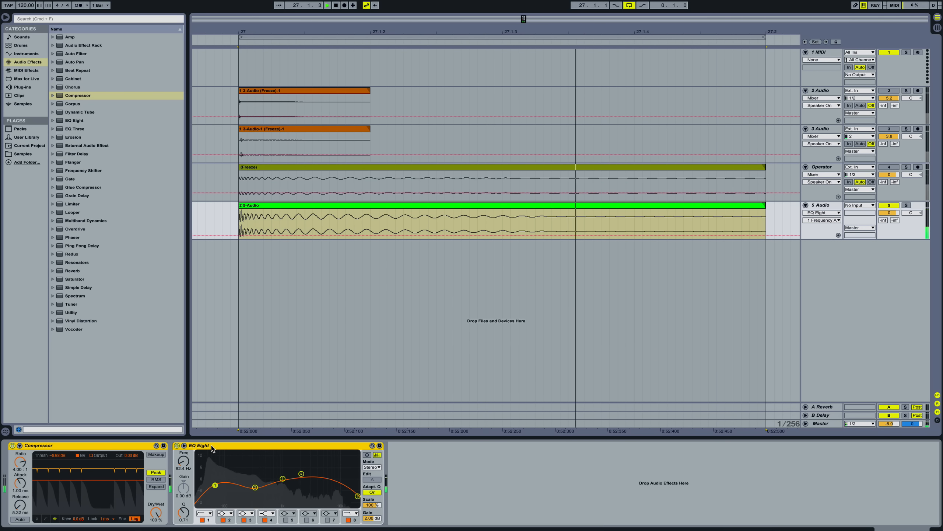
Freeze and flatten the 5 Audio track, and delete the leftover tail after the kick clip
right_click(833, 207)
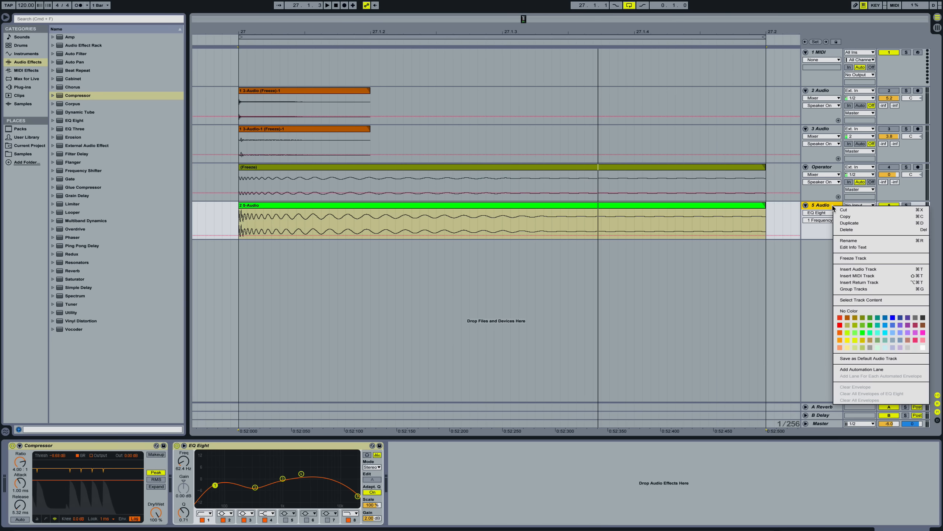
click(846, 261)
right_click(830, 207)
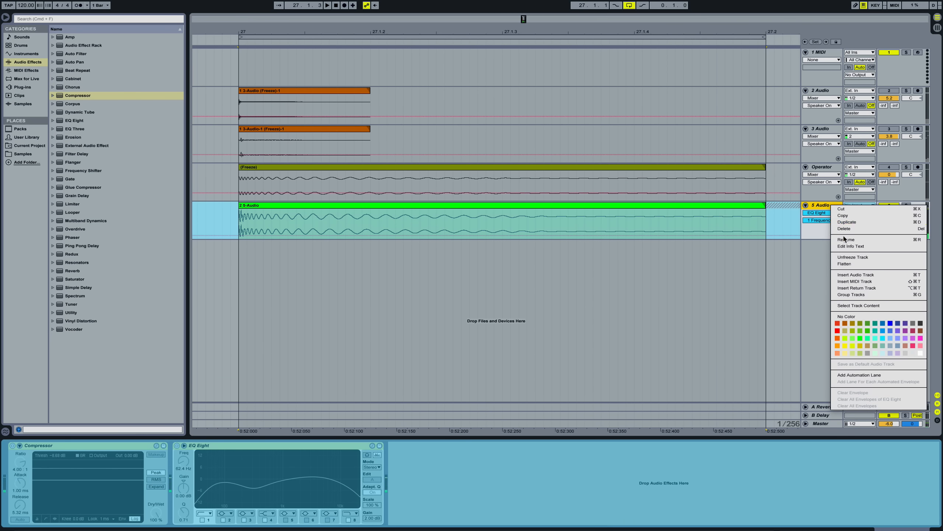
click(846, 266)
right_click(827, 205)
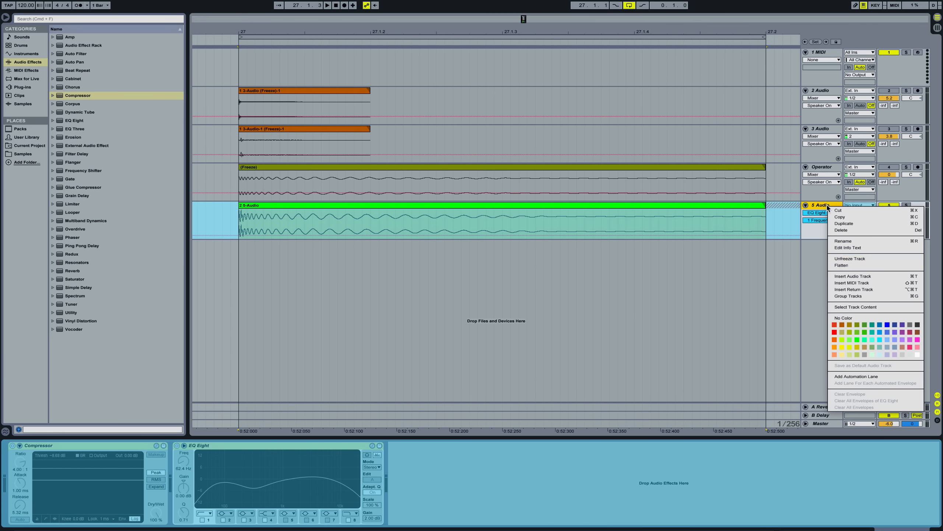
click(837, 267)
click(788, 204)
key(Delete)
click(727, 204)
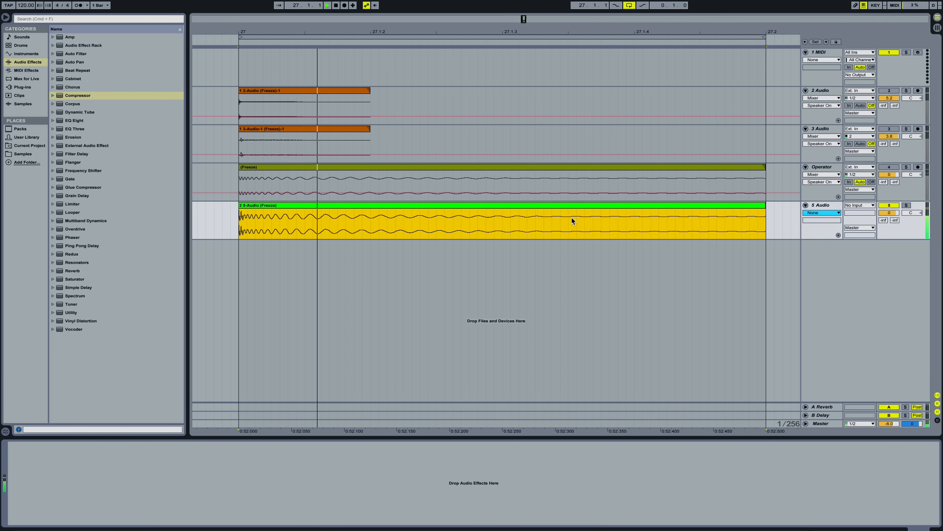
Open the flattened kick clip's sample view and consolidate the clip
double_click(249, 207)
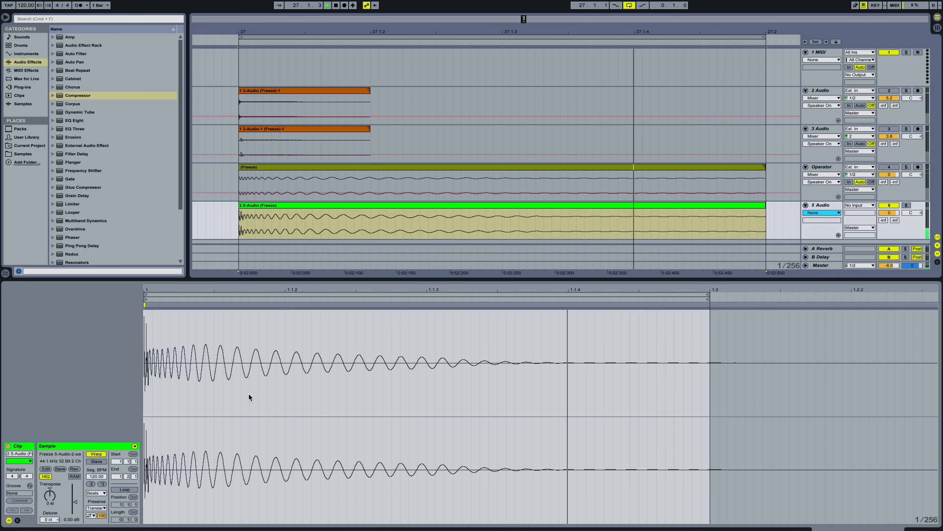
click(293, 208)
key(super+j)
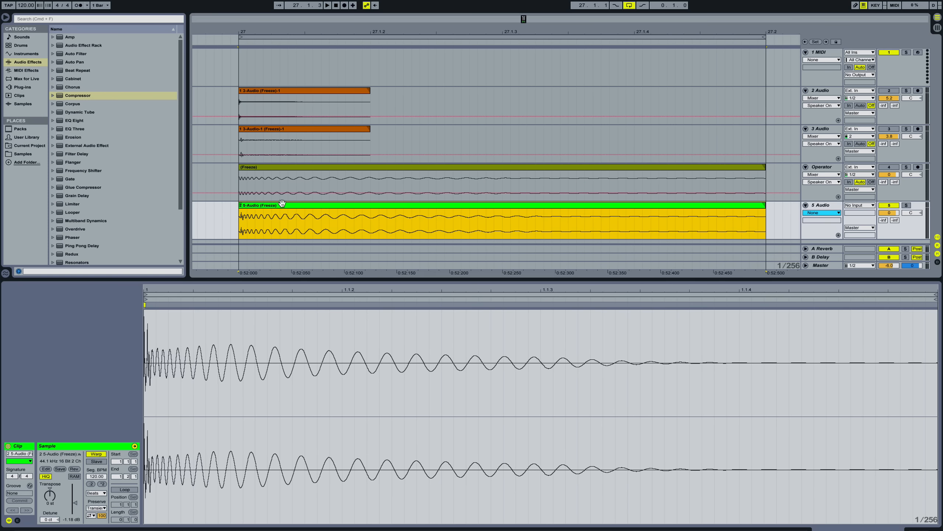
Create fades on the consolidated kick clip and pull the fade-in back to the clip's very start
key(super+alt+f)
drag(246, 212, 223, 212)
click(223, 211)
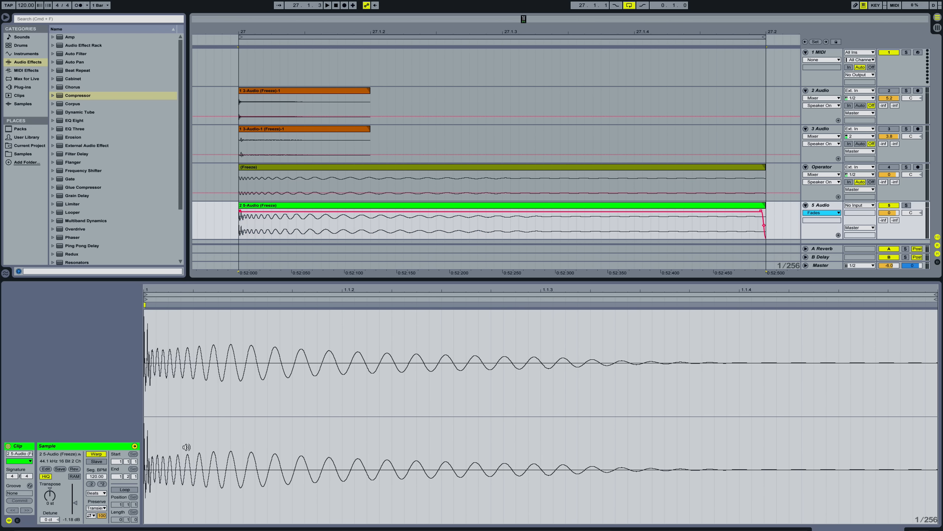
Set the consolidated clip's gain to 0.00 dB and audition the finished kick
click(75, 502)
key(Delete)
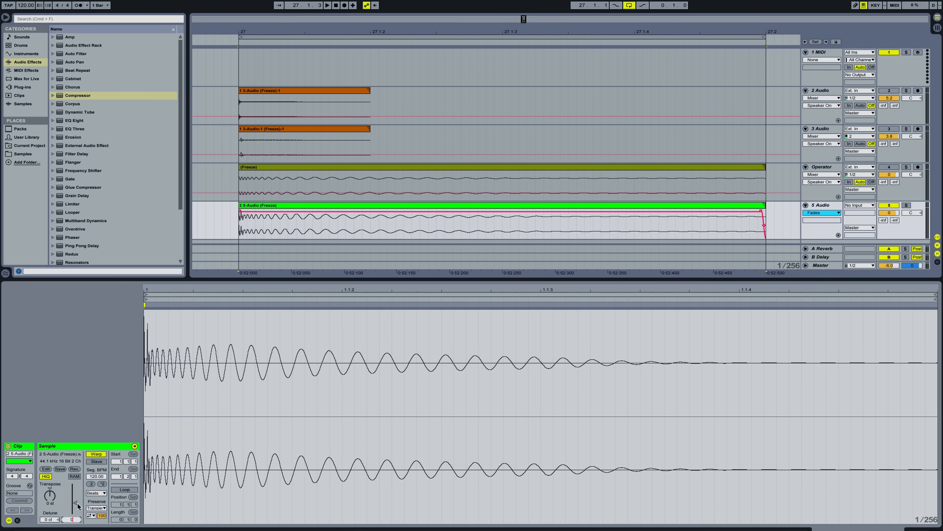
key(space)
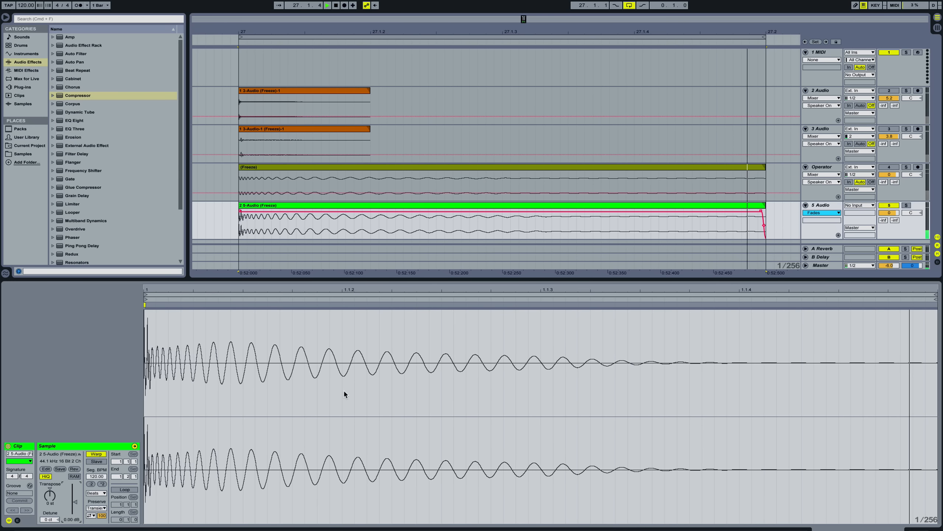
key(shift+Tab)
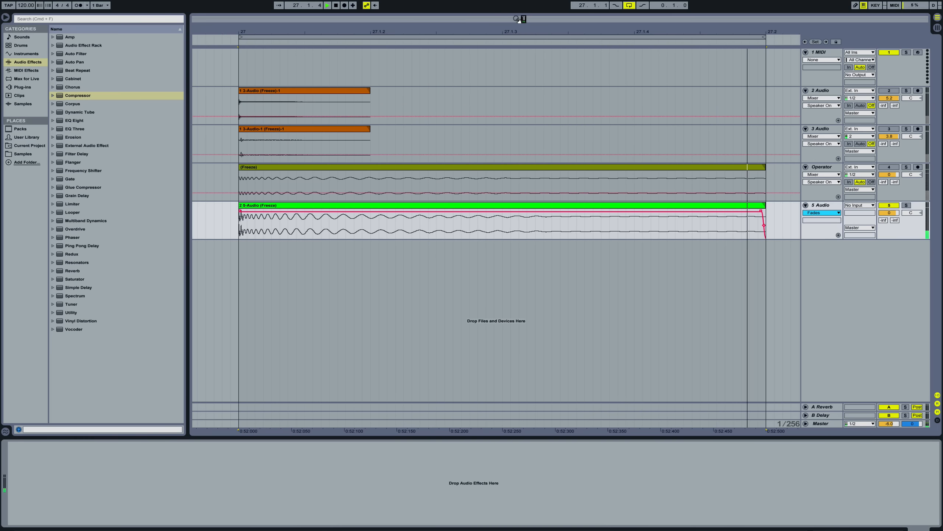
key(space)
Reactivate the muted Operator, 3 Audio and 2 Audio layer tracks
drag(524, 19, 523, 31)
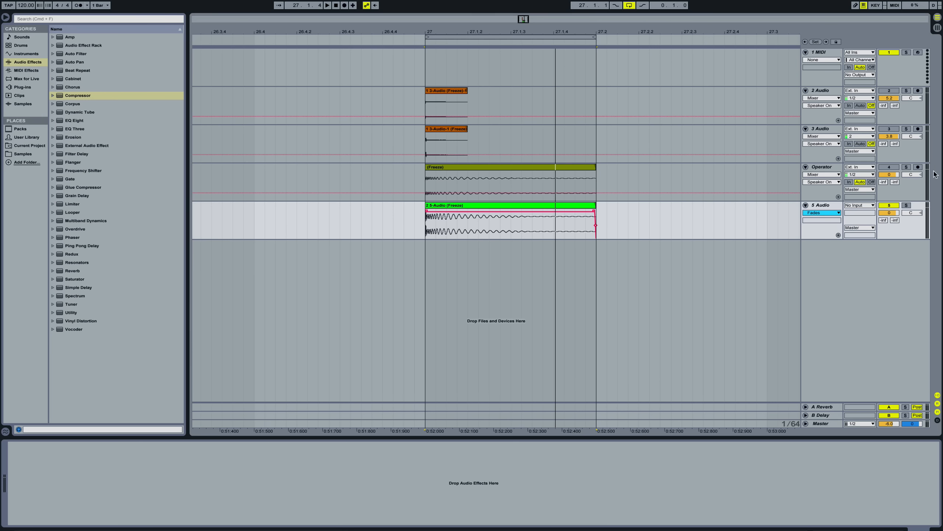
click(897, 168)
click(898, 130)
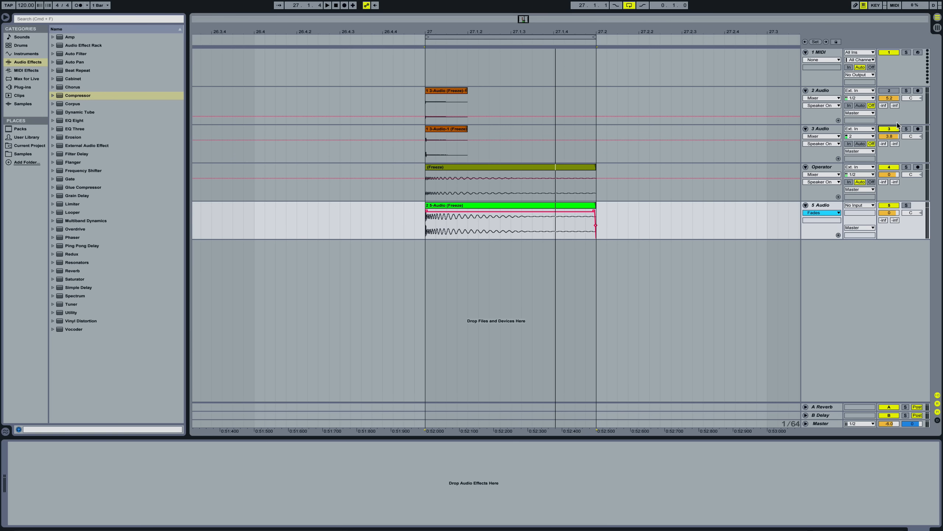
click(893, 93)
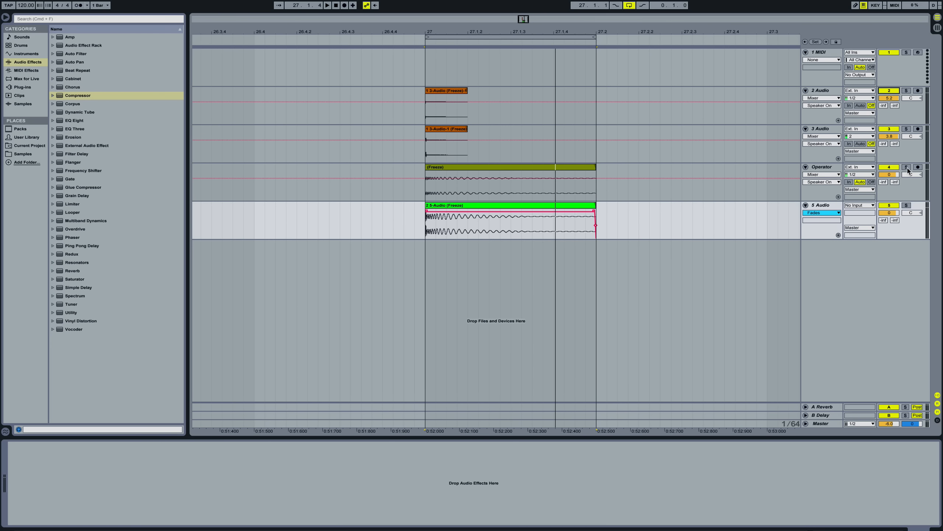
Solo the three original layer tracks and compare them with the resampled kick soloed on 5 Audio
click(906, 167)
key(space)
key(space)
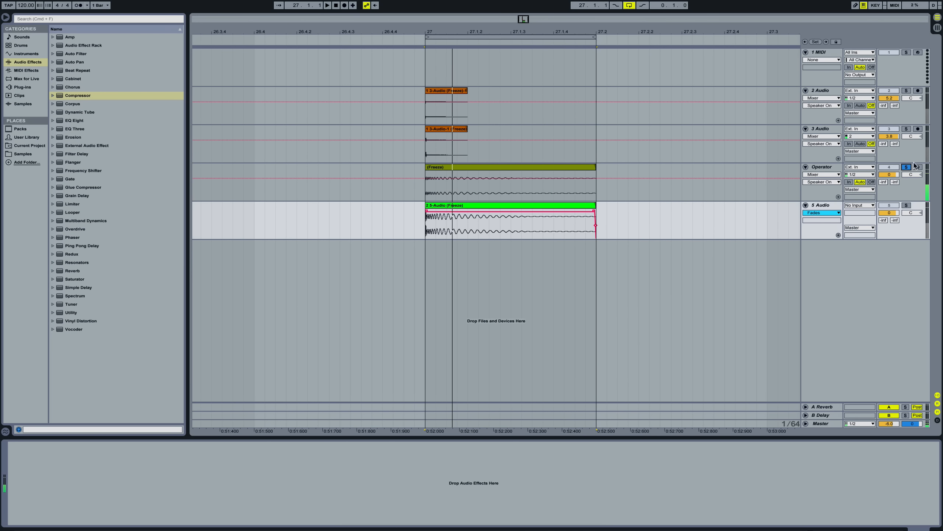
click(907, 129)
click(907, 91)
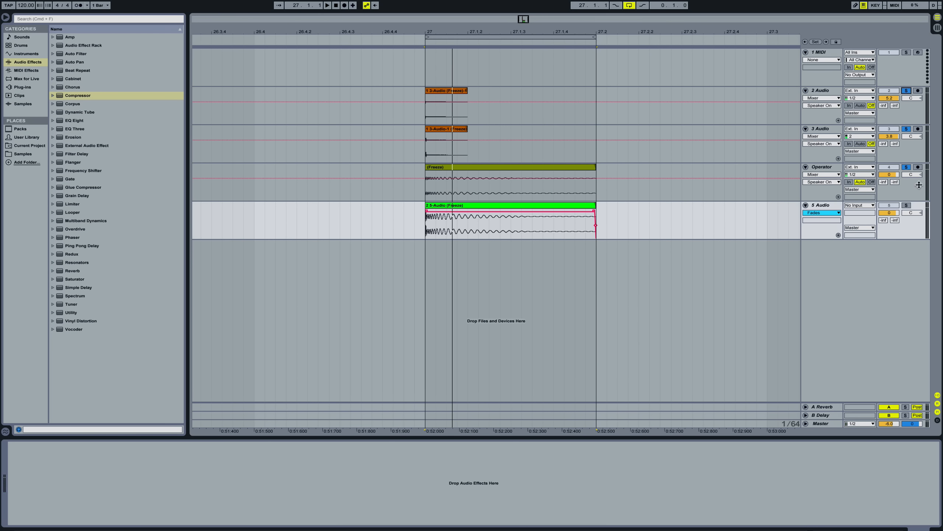
click(906, 206)
key(space)
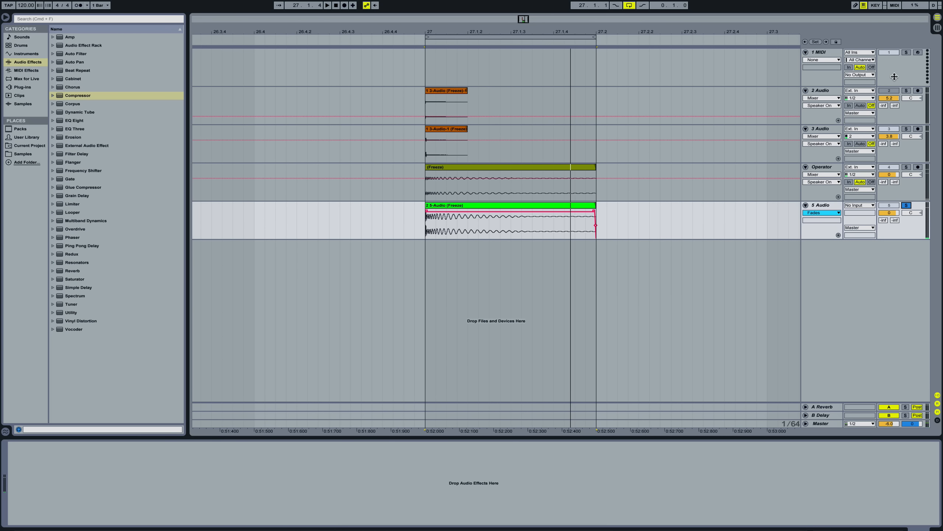
Group the Operator, 3 Audio and 2 Audio tracks and fold the group
click(821, 168)
key(shift+Up)
key(shift+Up)
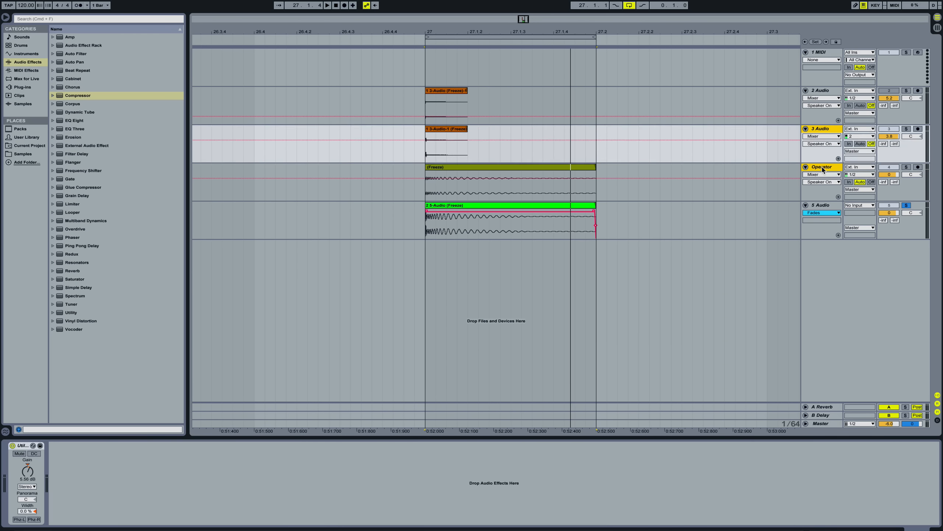
key(super+g)
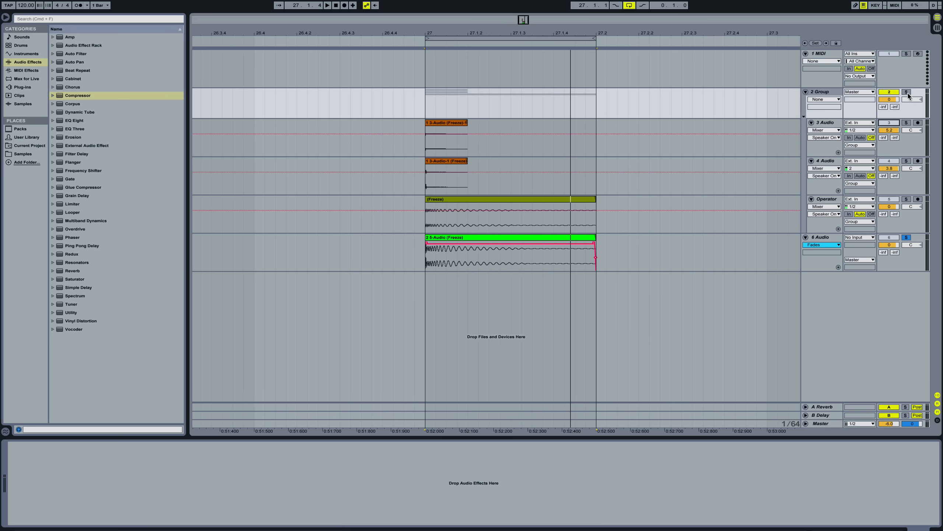
click(804, 116)
Lower the layer group's volume to -2.6 dB and compare it with the resampled kick using alternate solos during playback
key(space)
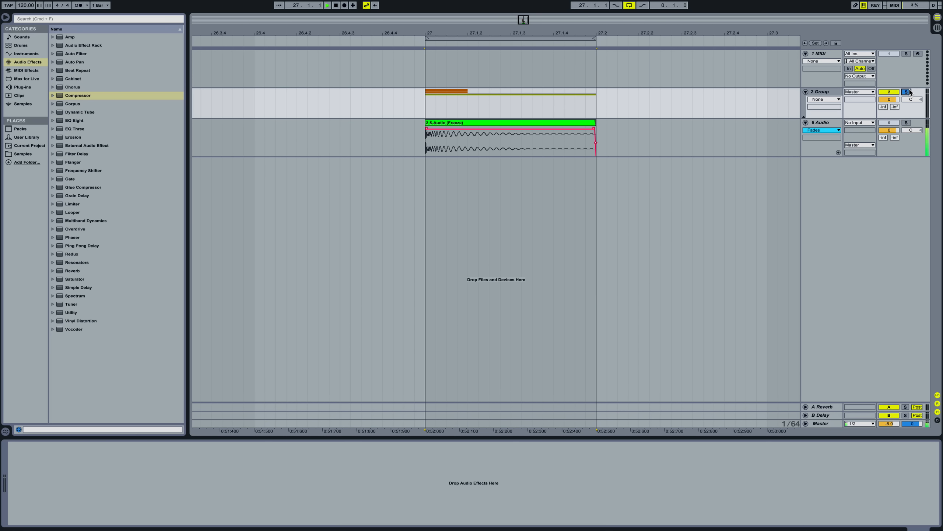
drag(889, 99, 889, 104)
click(906, 122)
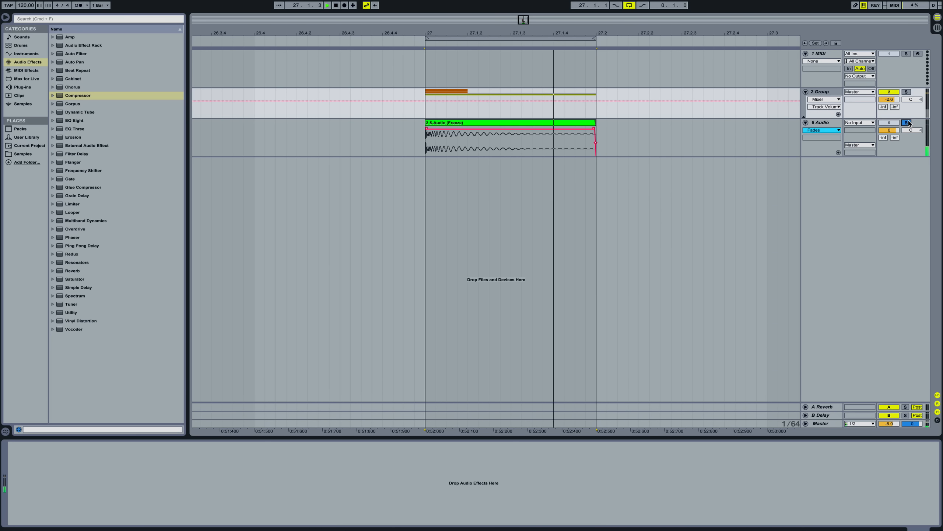
click(907, 123)
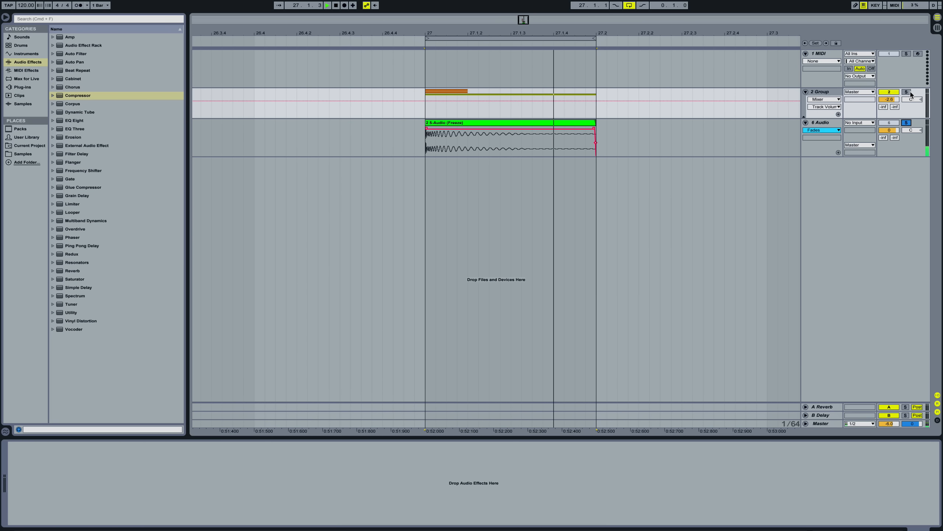
click(907, 123)
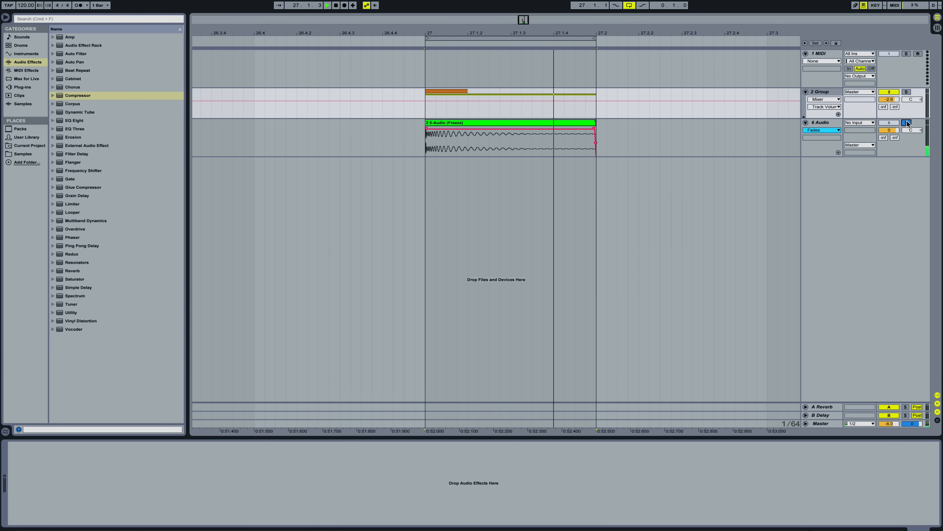